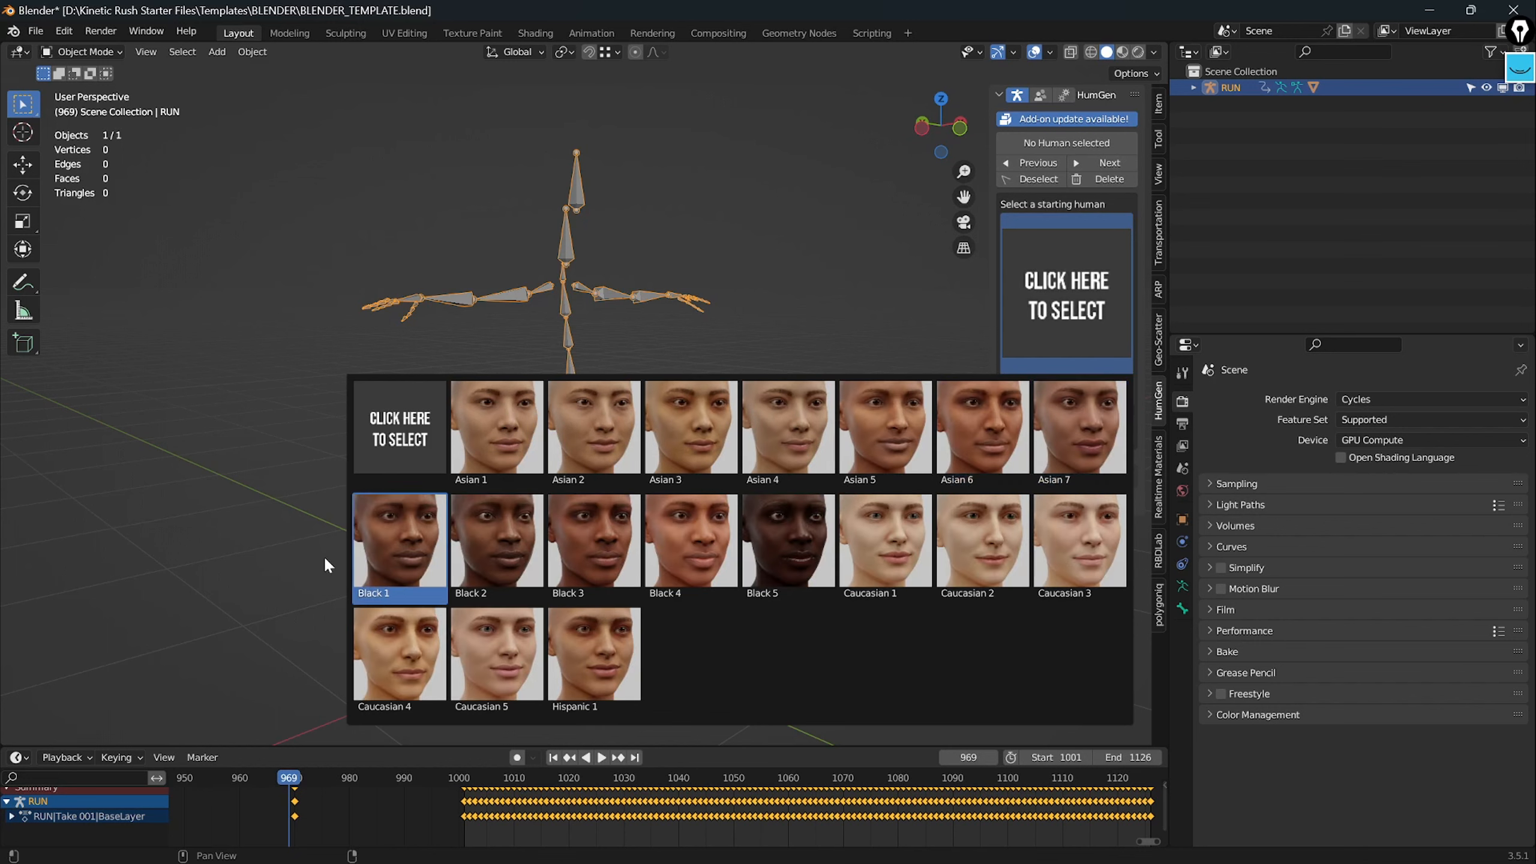
Step: Generate a new female human from a dark-skinned starting preset, hide the sidebar and clear the selection
left_click(517, 551)
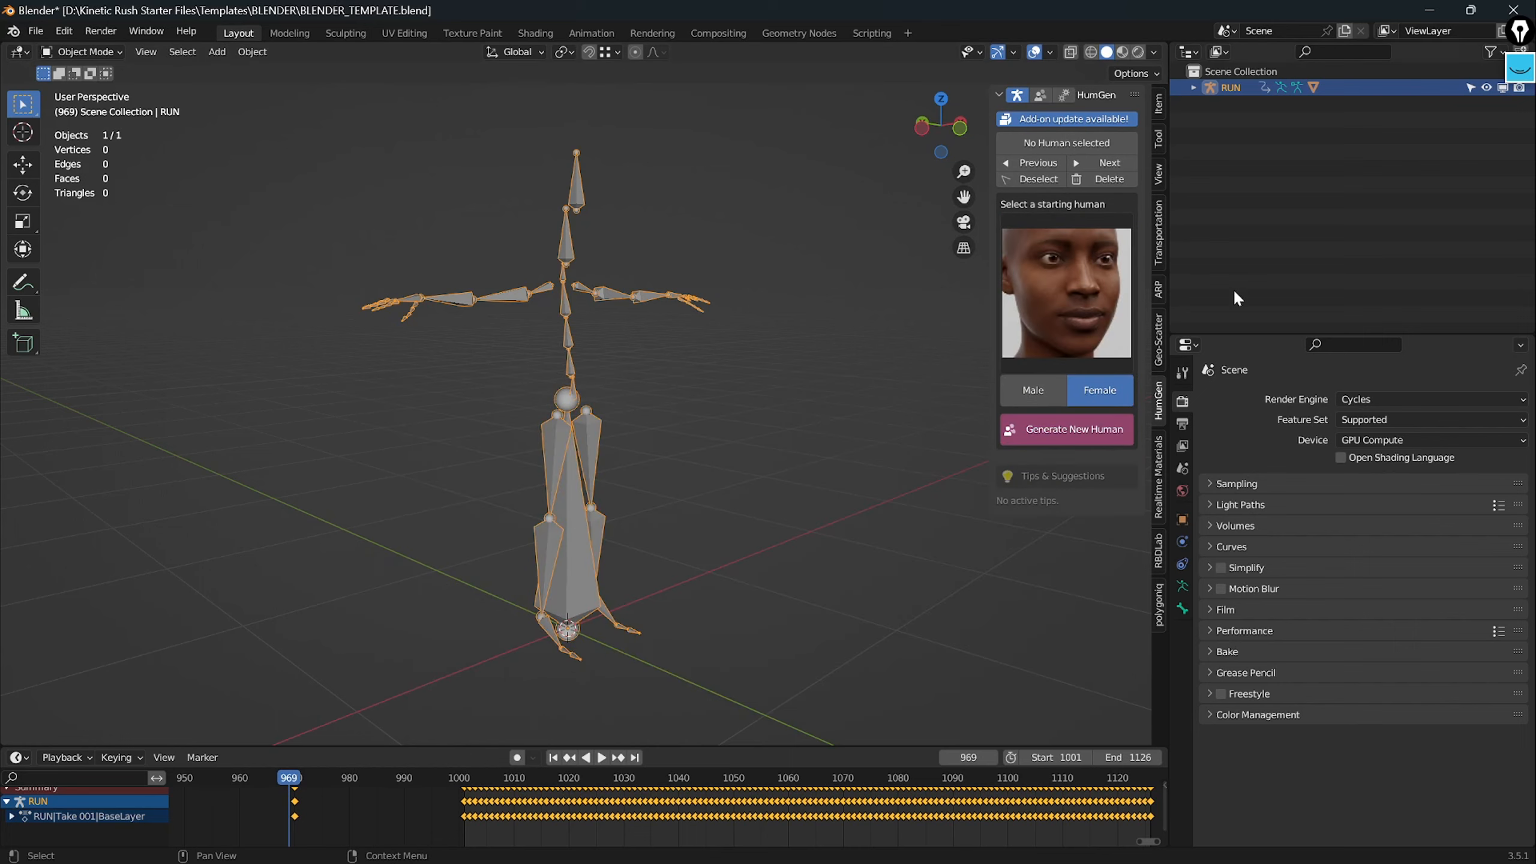
left_click(1066, 440)
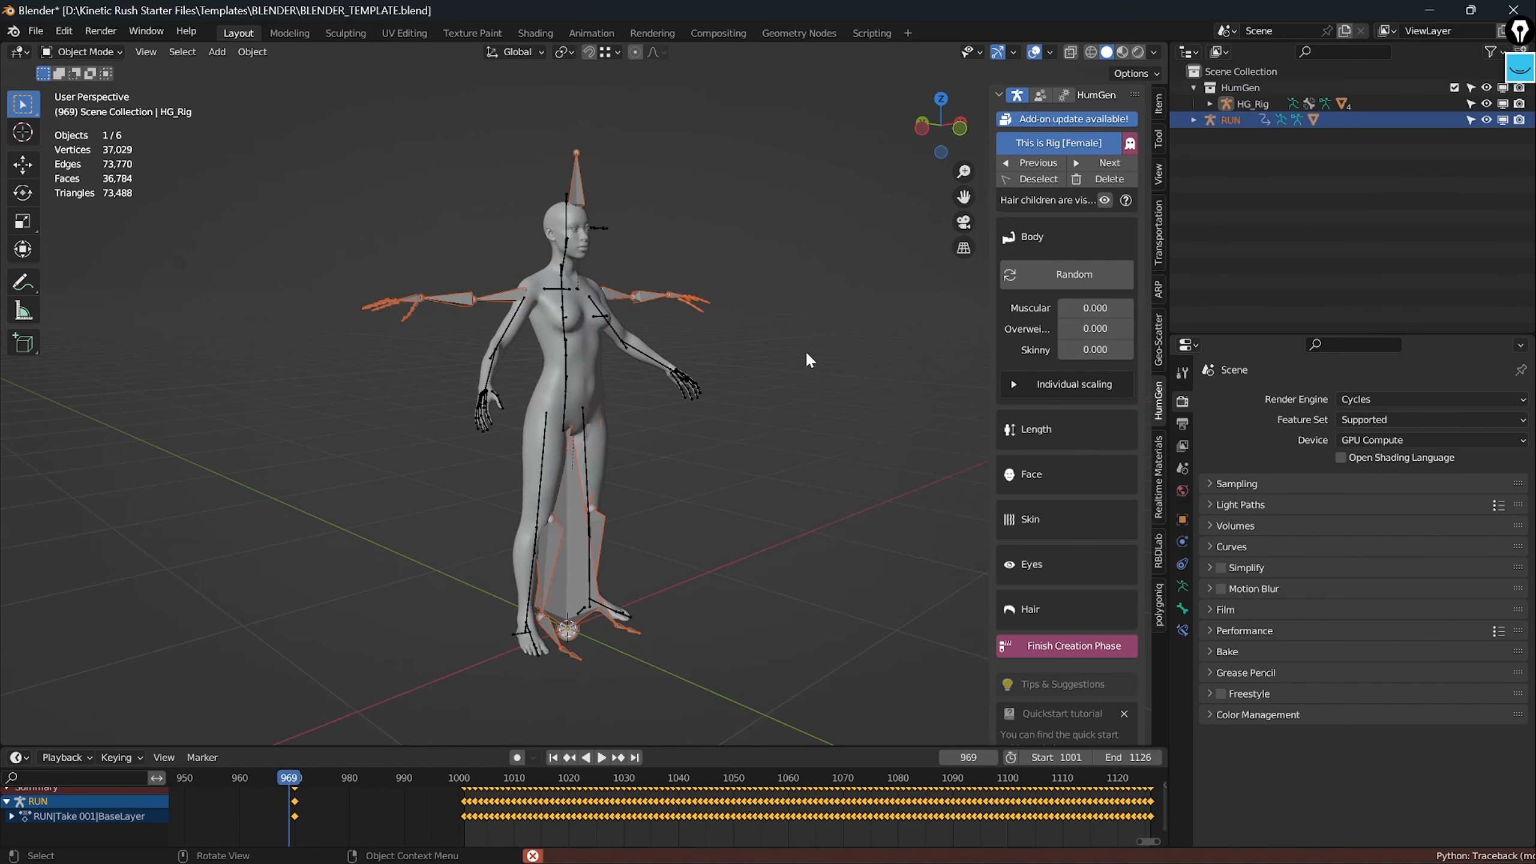
middle_click_drag(783, 391, 654, 387)
key("n")
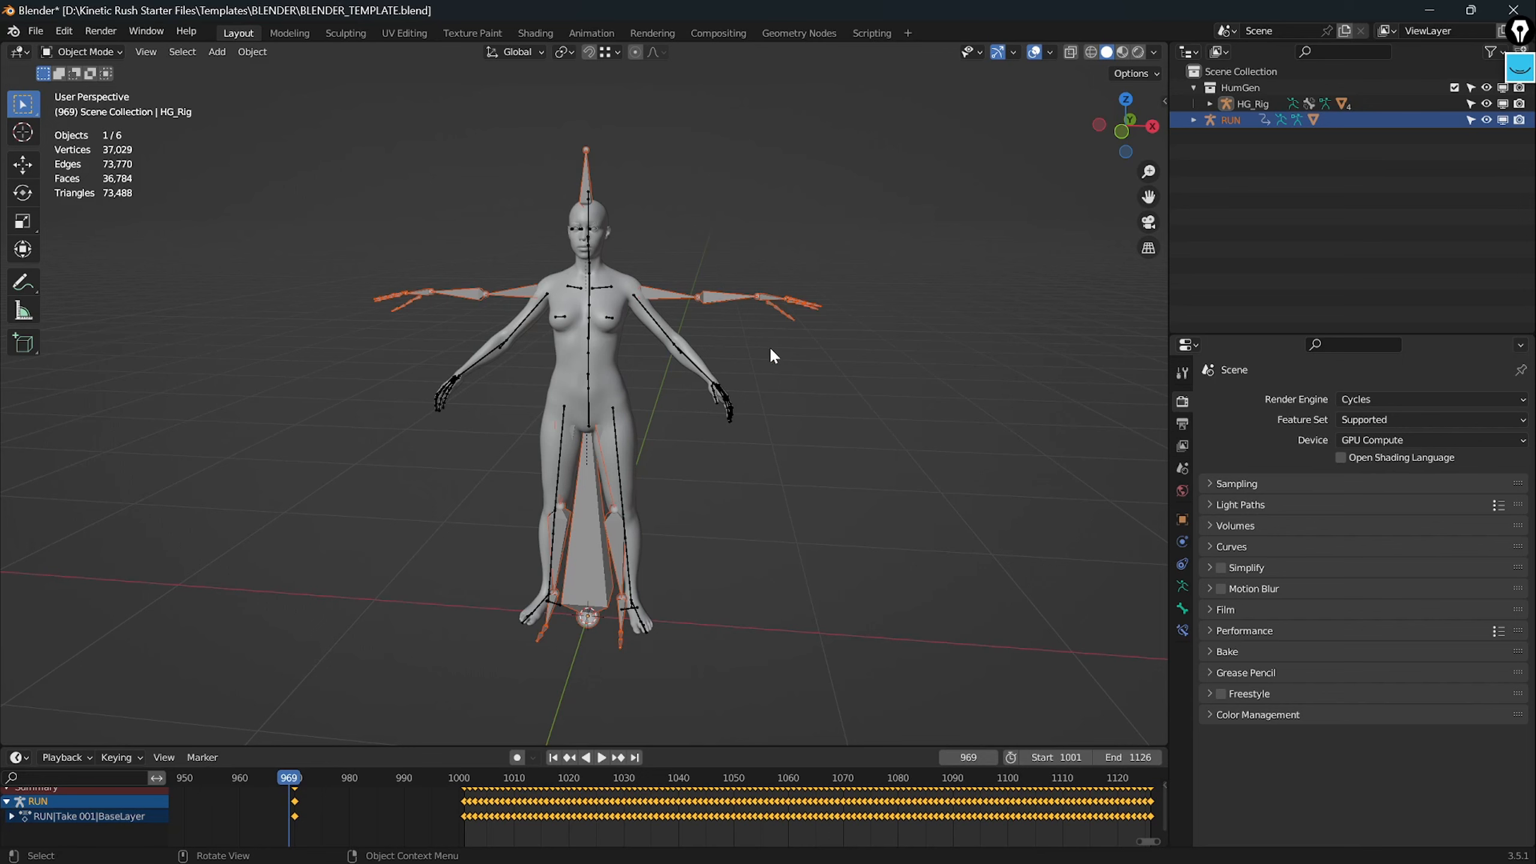
left_click(766, 367)
middle_click_drag(766, 366, 731, 402)
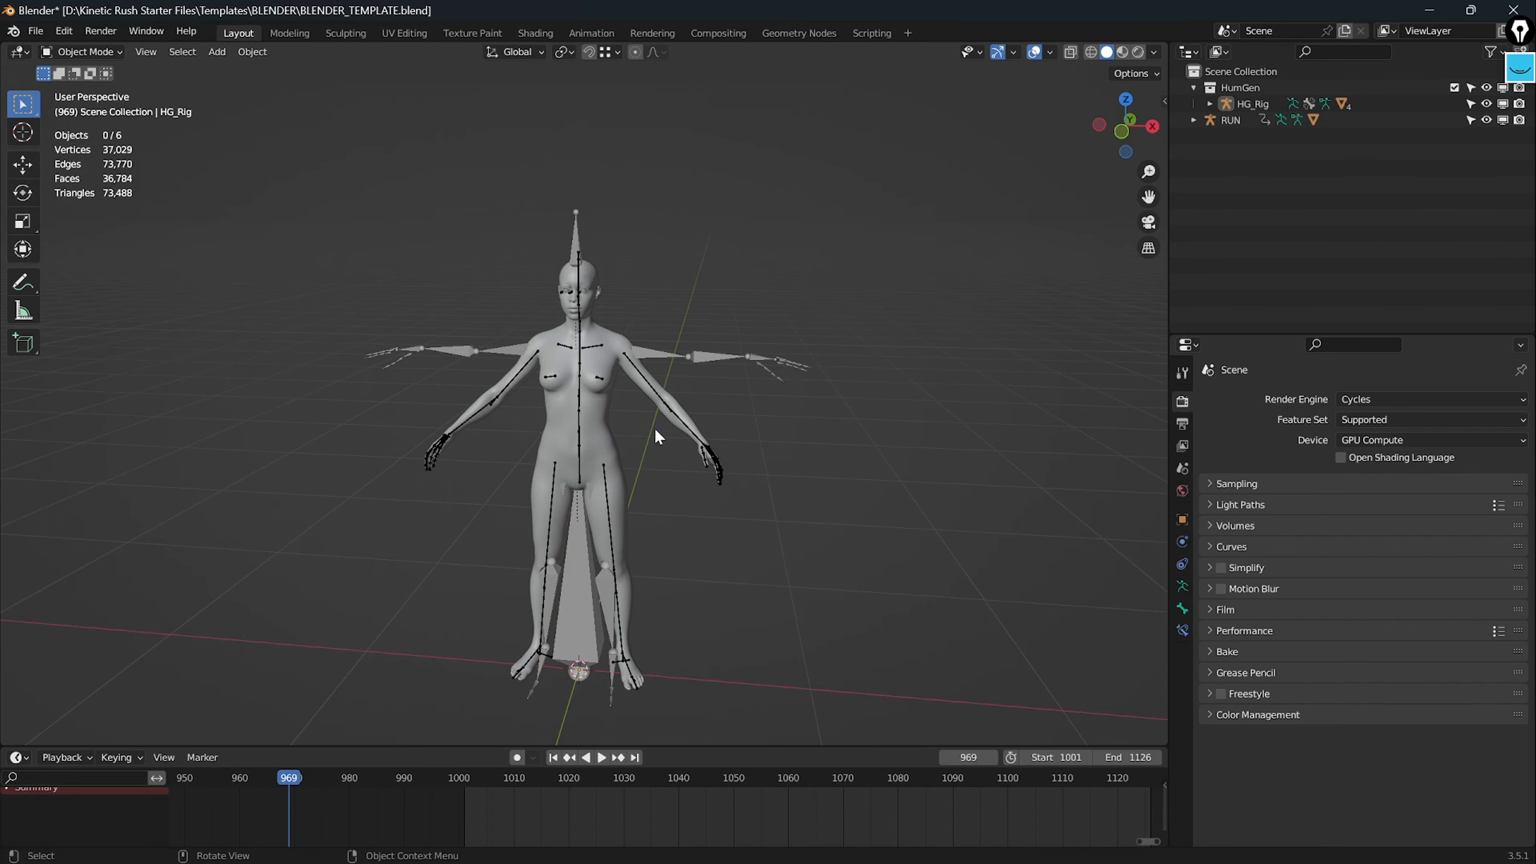
Step: Compare the RUN armature's Rest Position and Pose Position while scrubbing the run animation, ending in Pose Position at frame 967
left_click(671, 353)
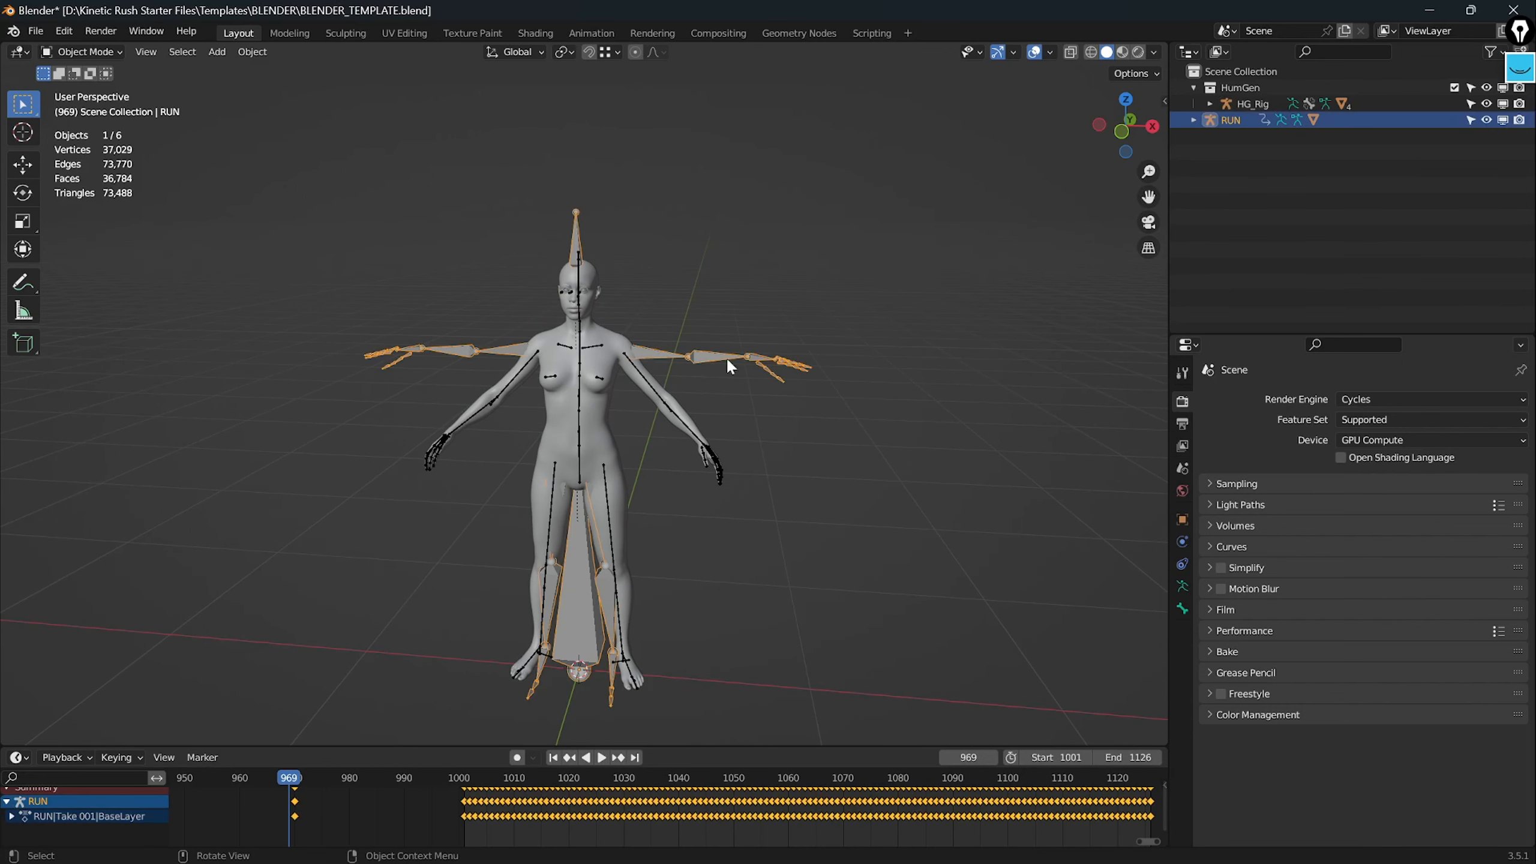
left_click(1180, 585)
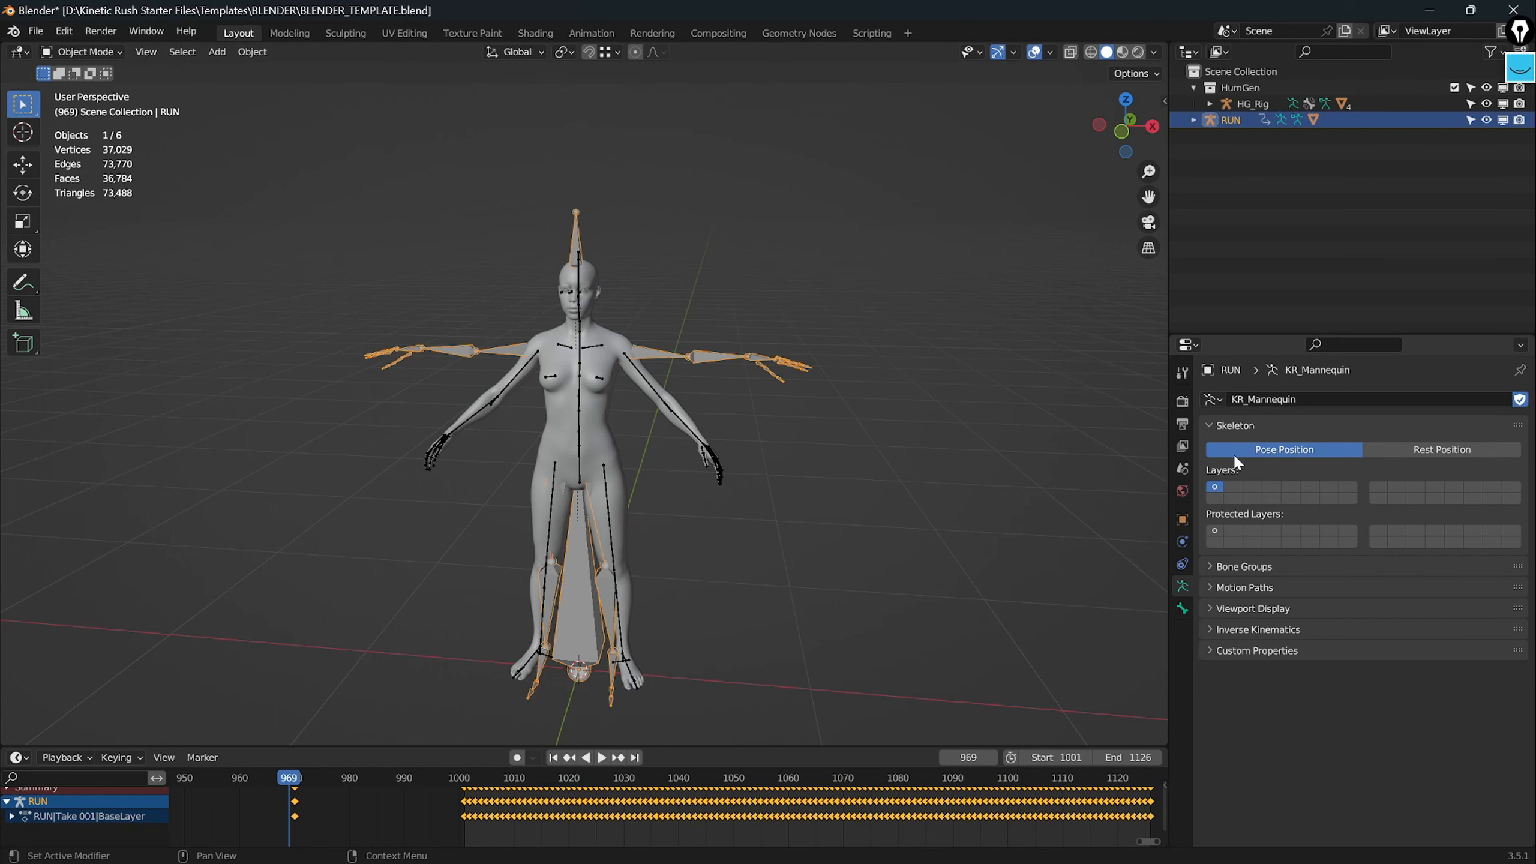
left_click(1450, 452)
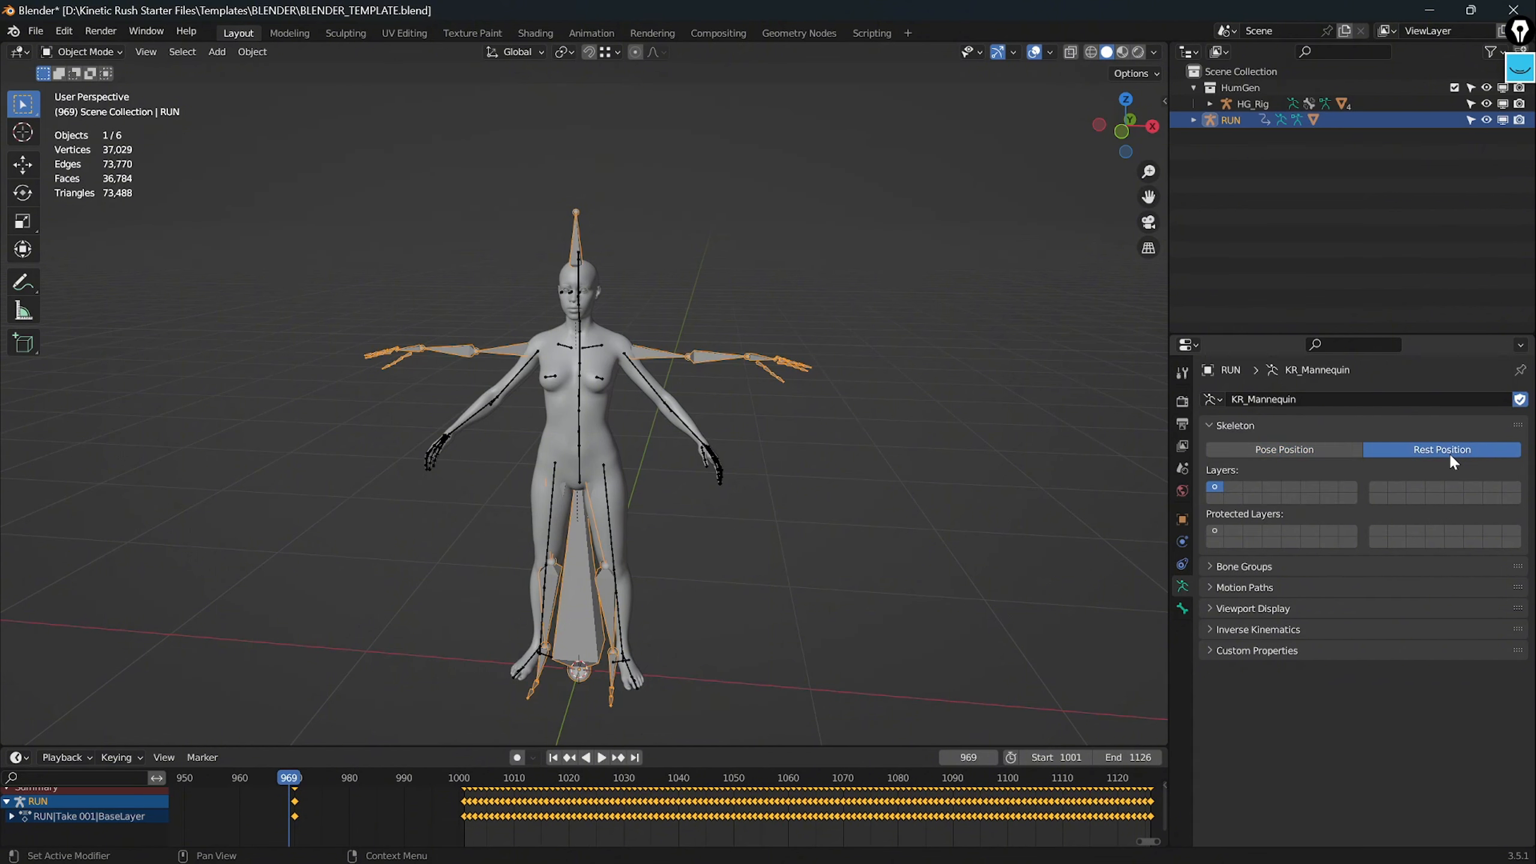
left_click_drag(471, 777, 759, 750)
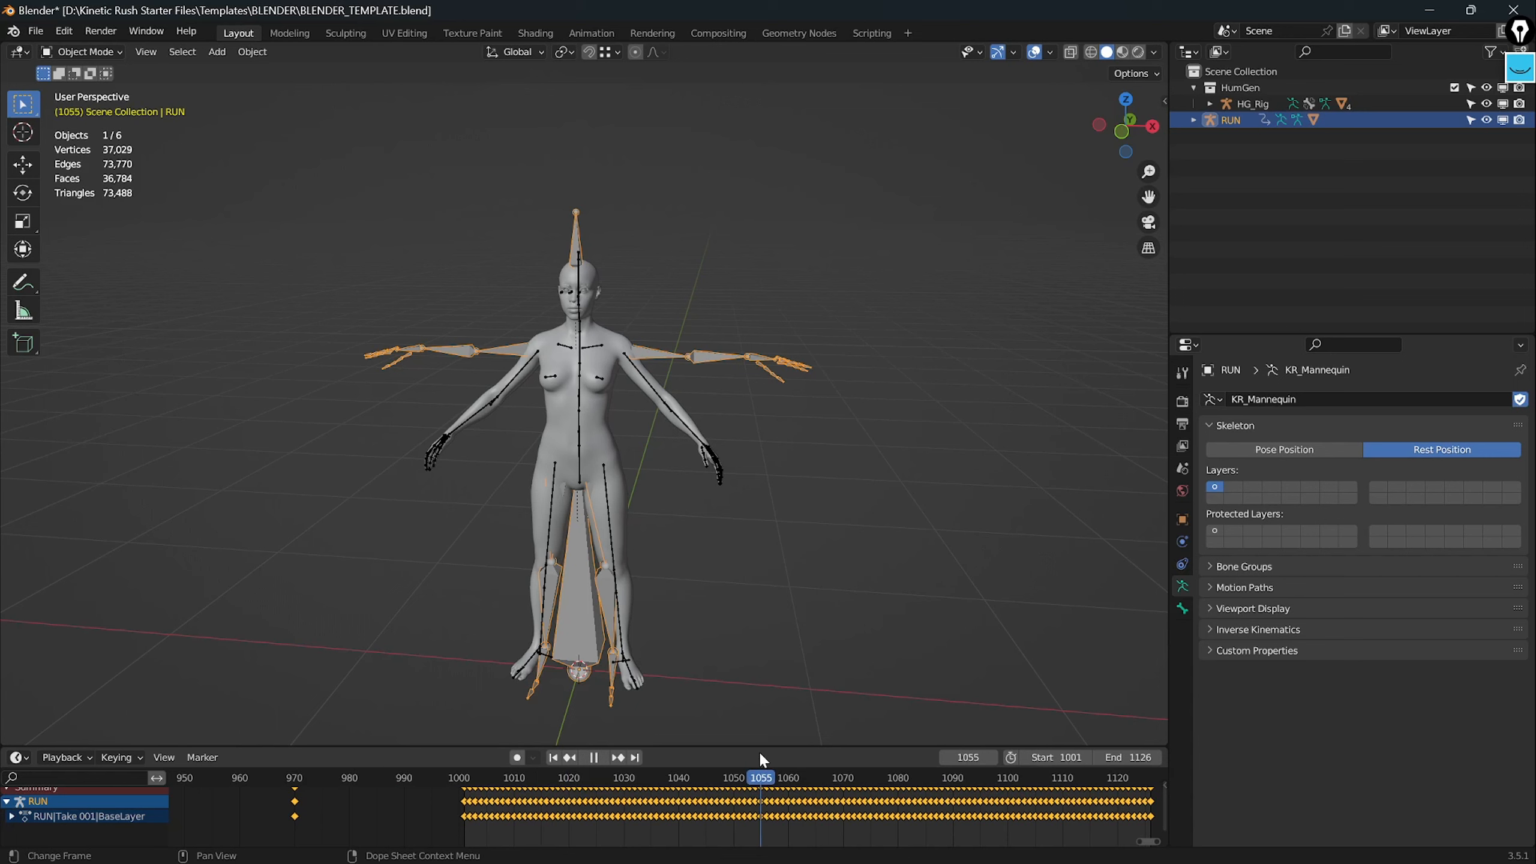
left_click(1265, 451)
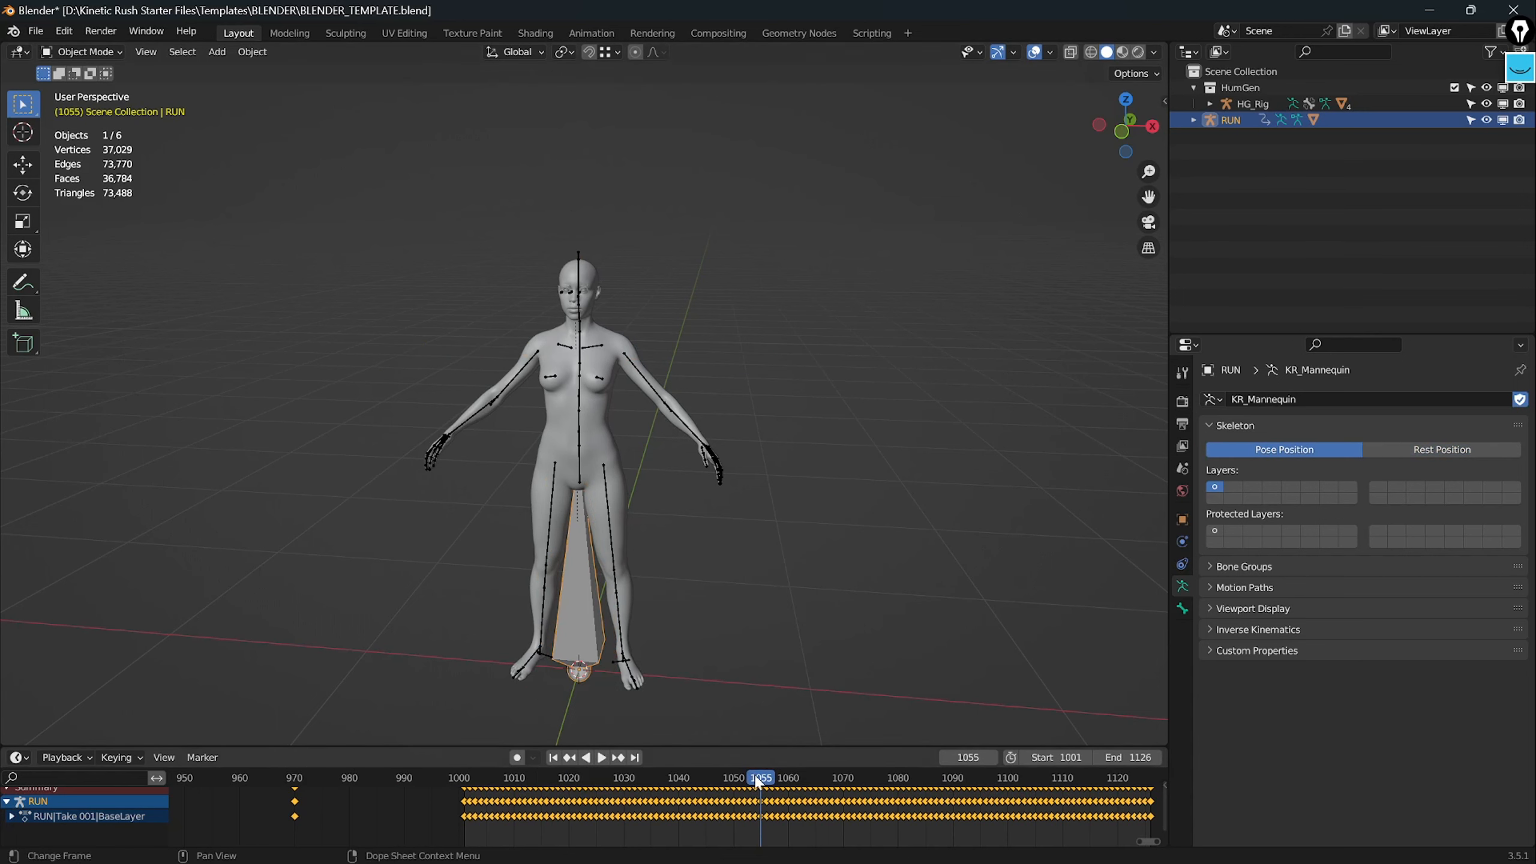
left_click_drag(757, 781, 278, 817)
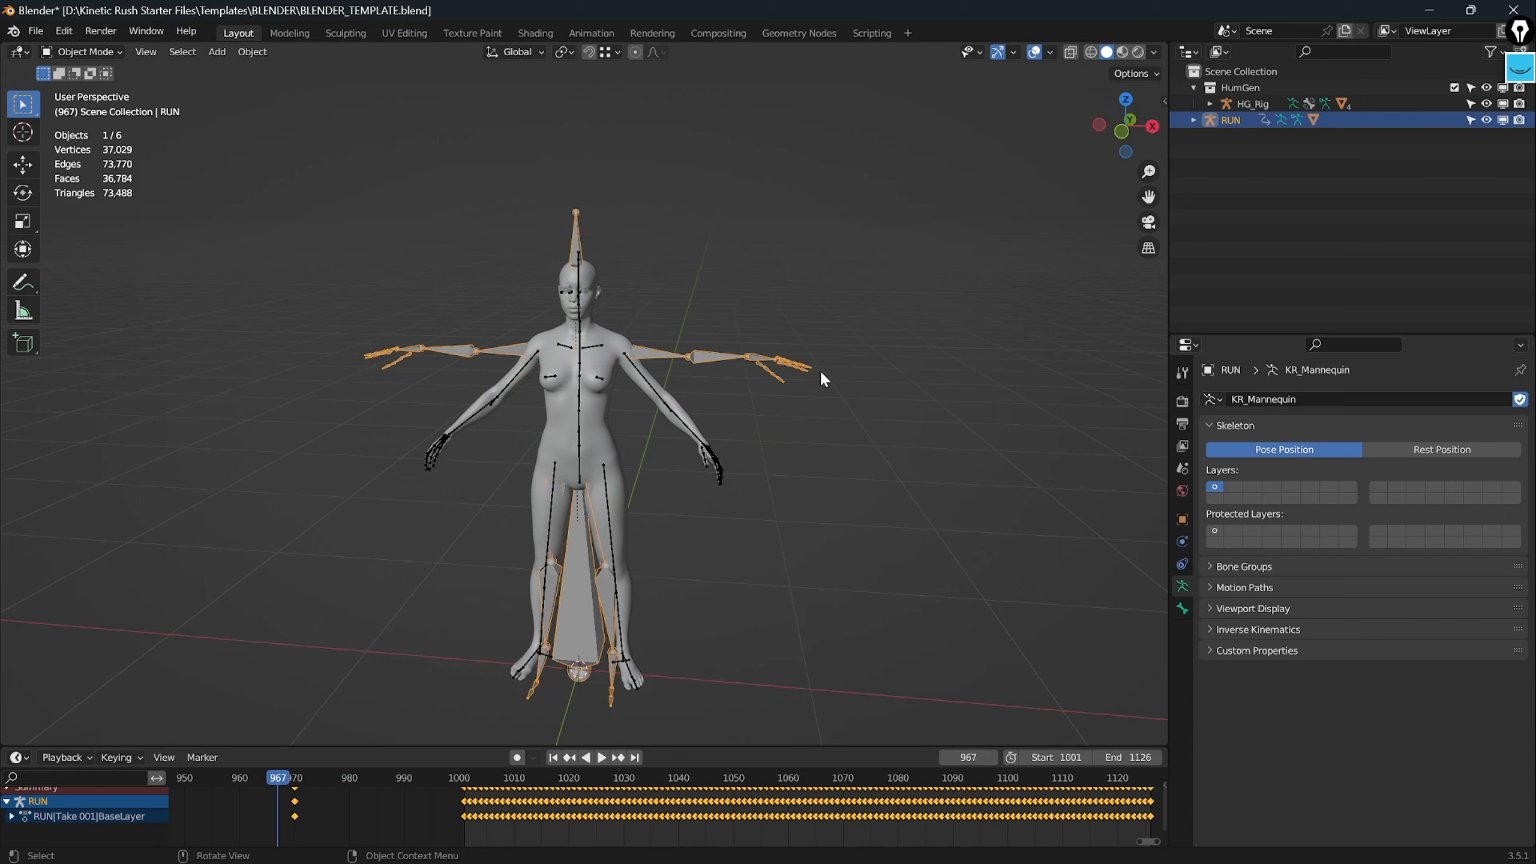
Step: Compare the Rest Position of the HG_Rig armature with its Pose Position, leaving it in Pose Position
left_click(631, 359)
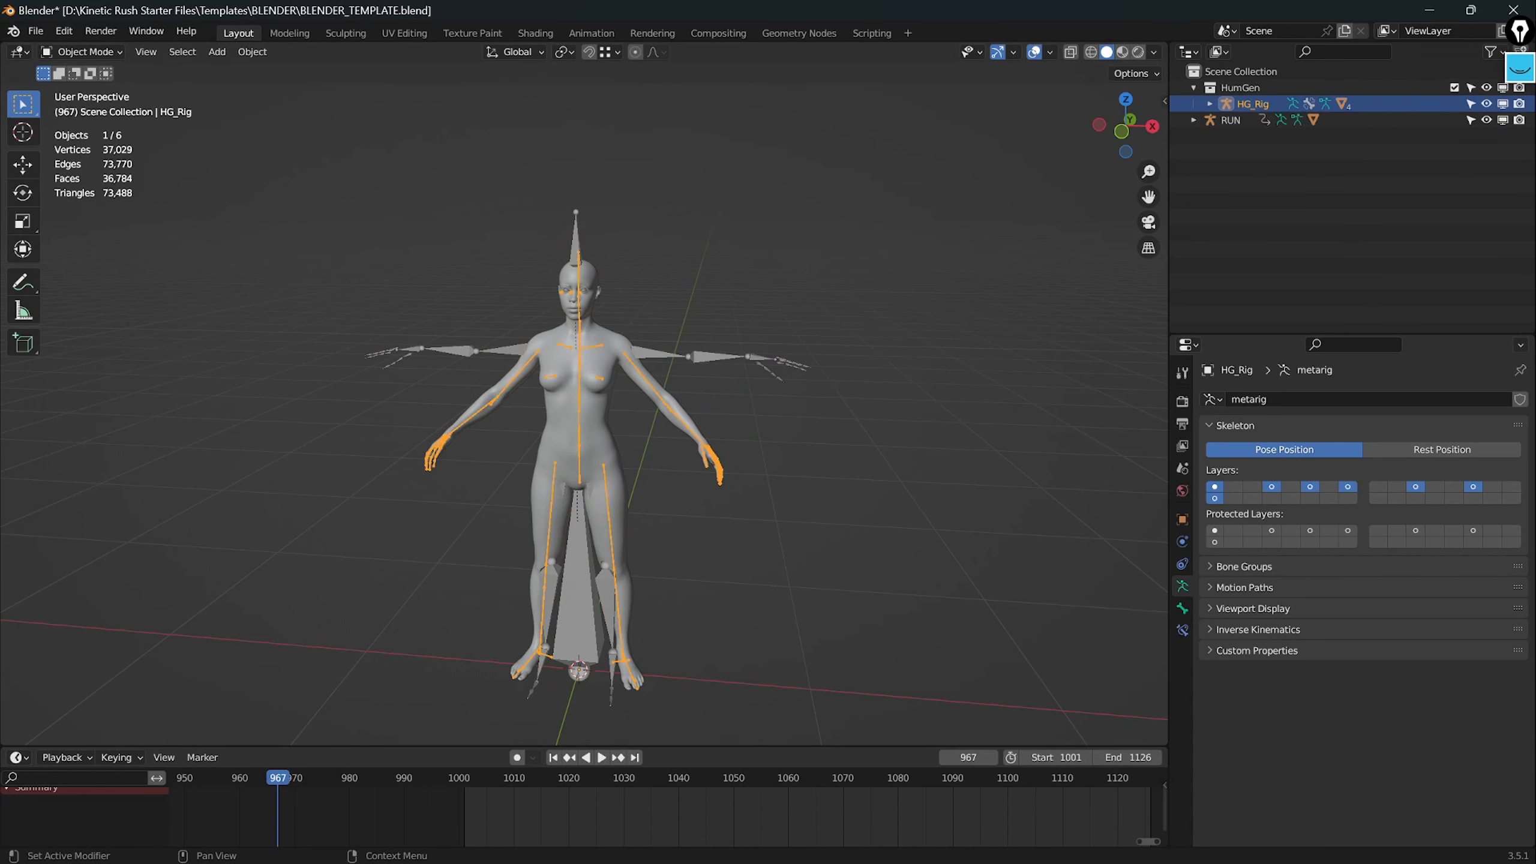
left_click(1447, 450)
left_click(1306, 448)
Step: Set the RUN armature's viewport display to In Front so its bones draw over the human mesh
left_click(710, 359)
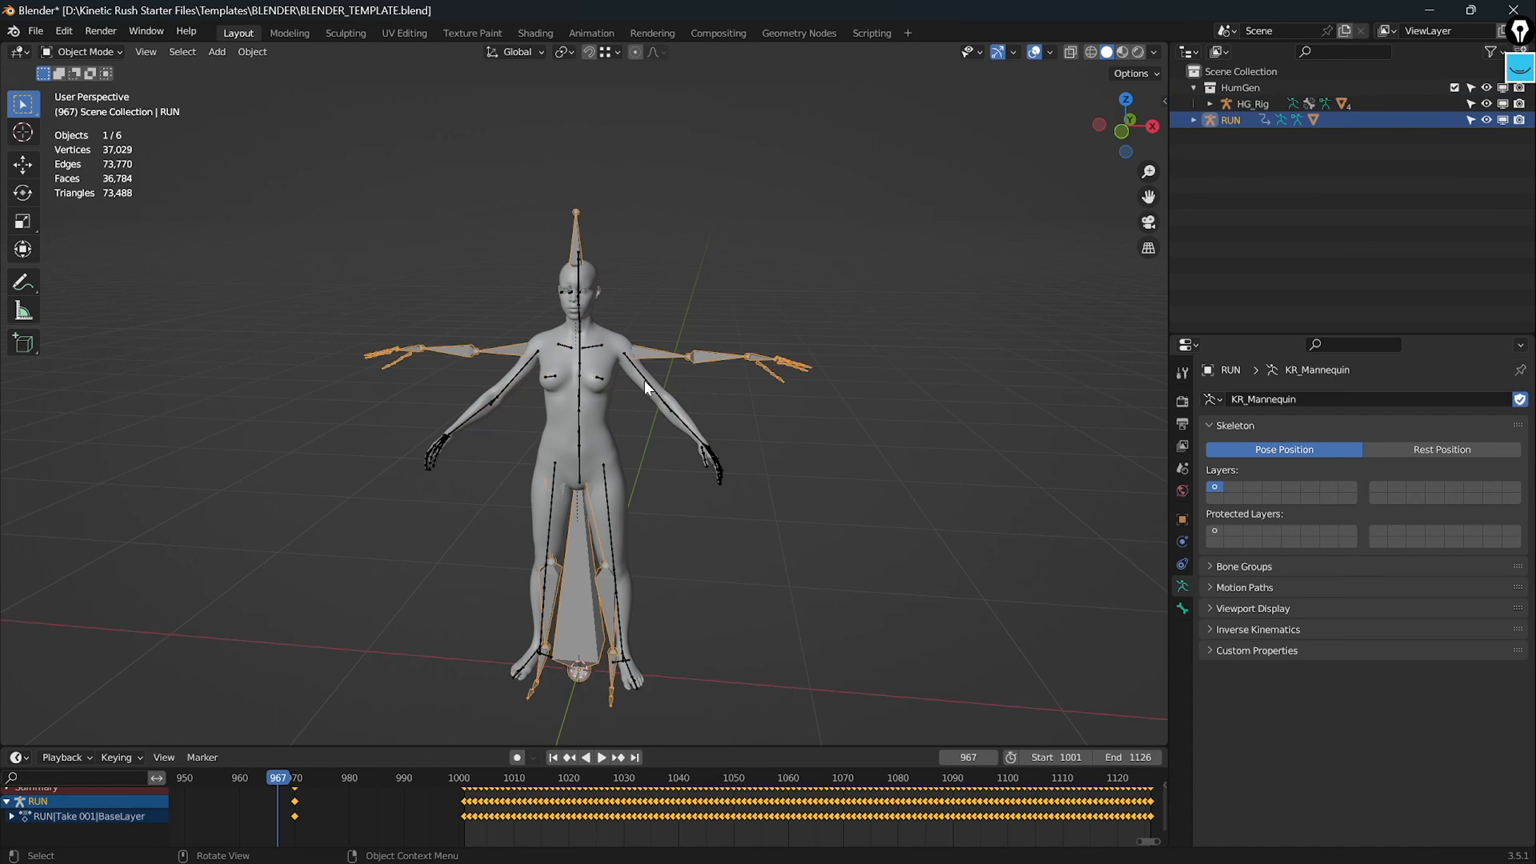
middle_click_drag(673, 407, 705, 391)
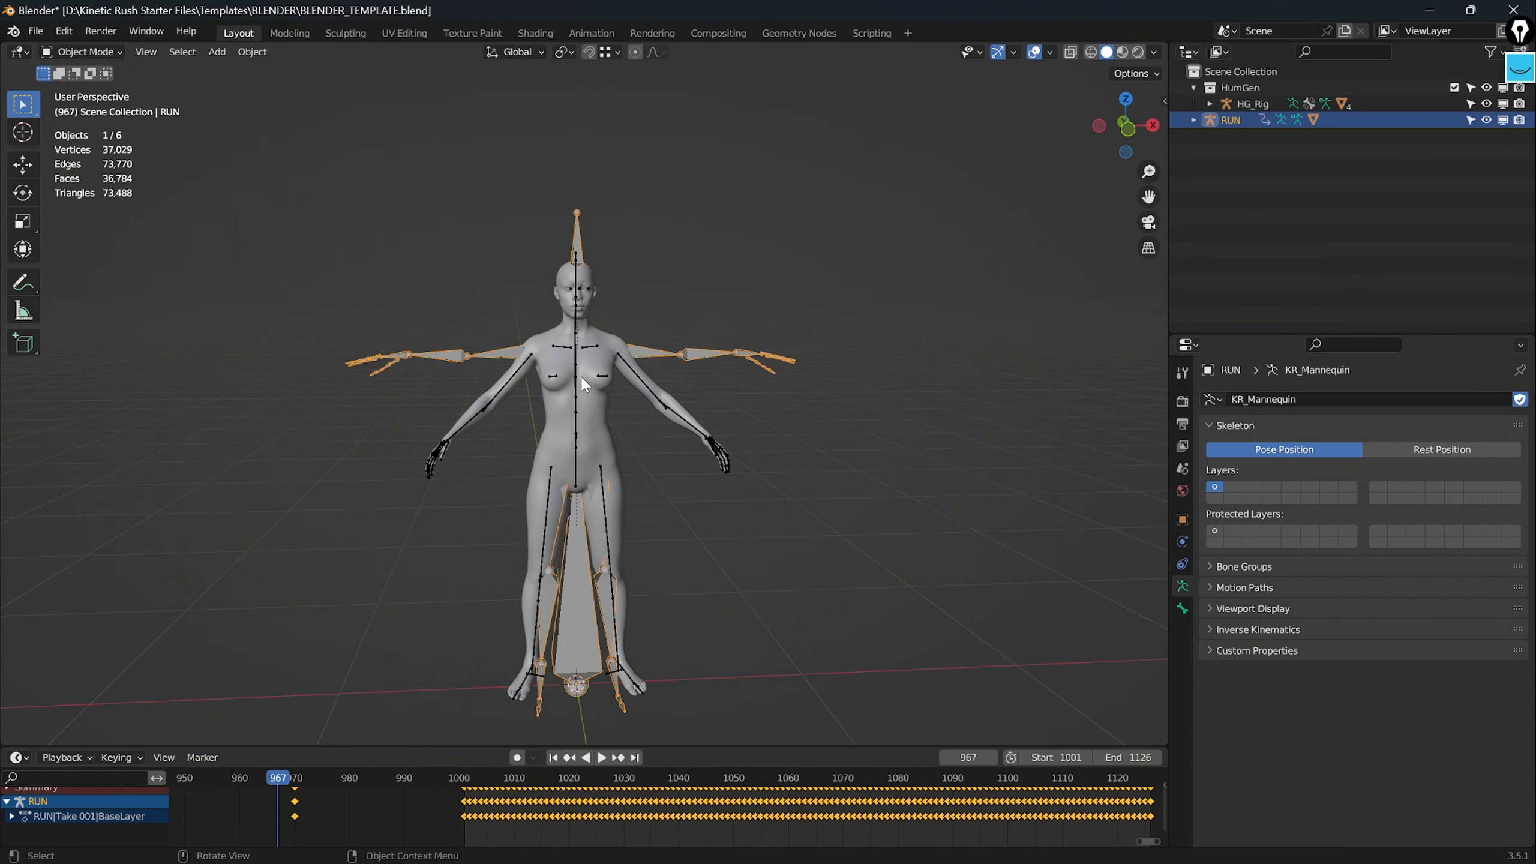
left_click(527, 357)
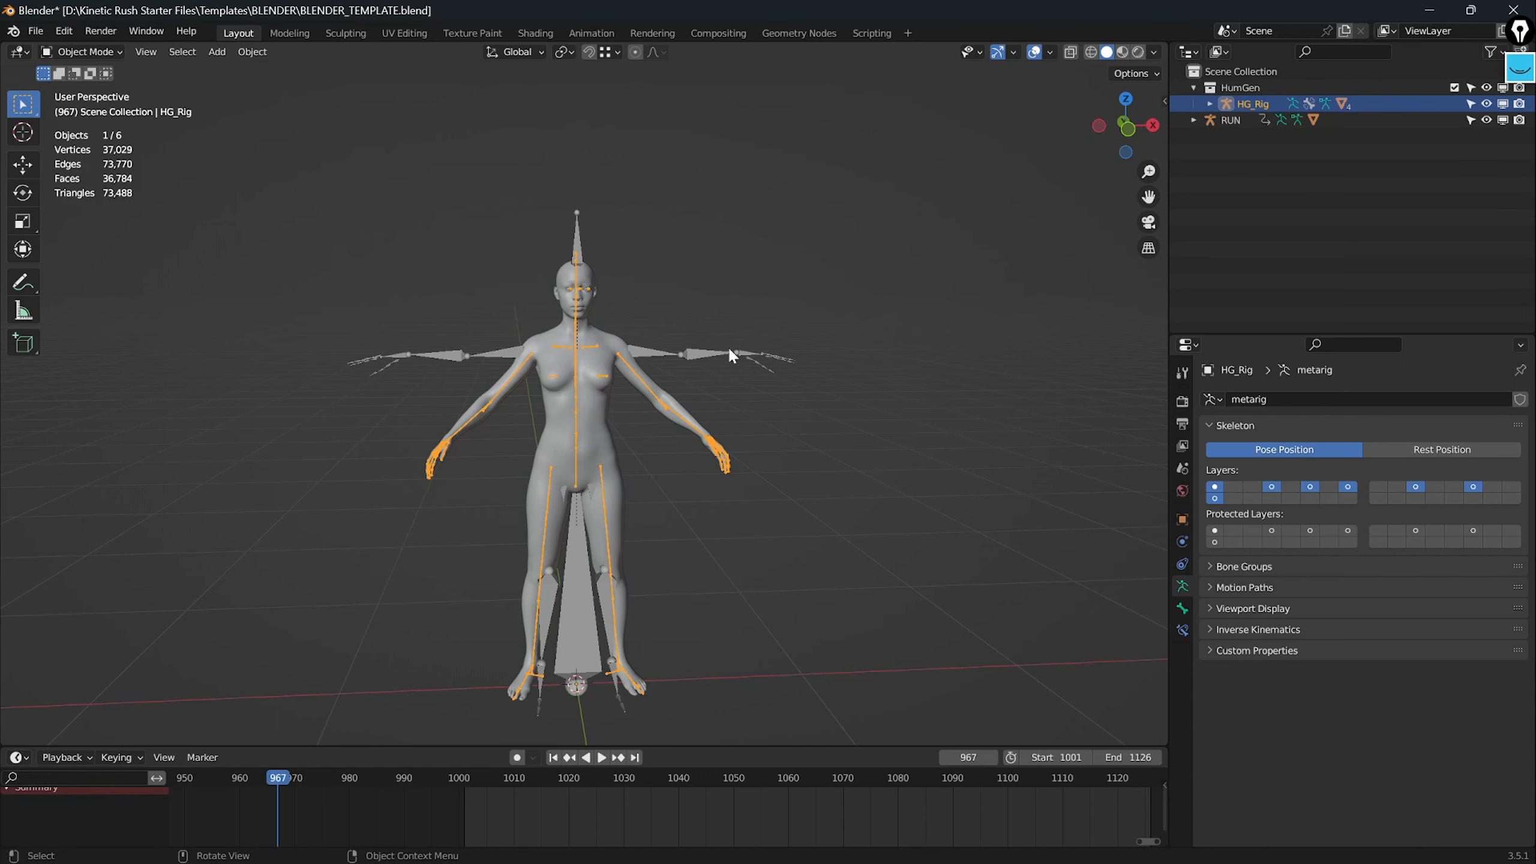
left_click(697, 356)
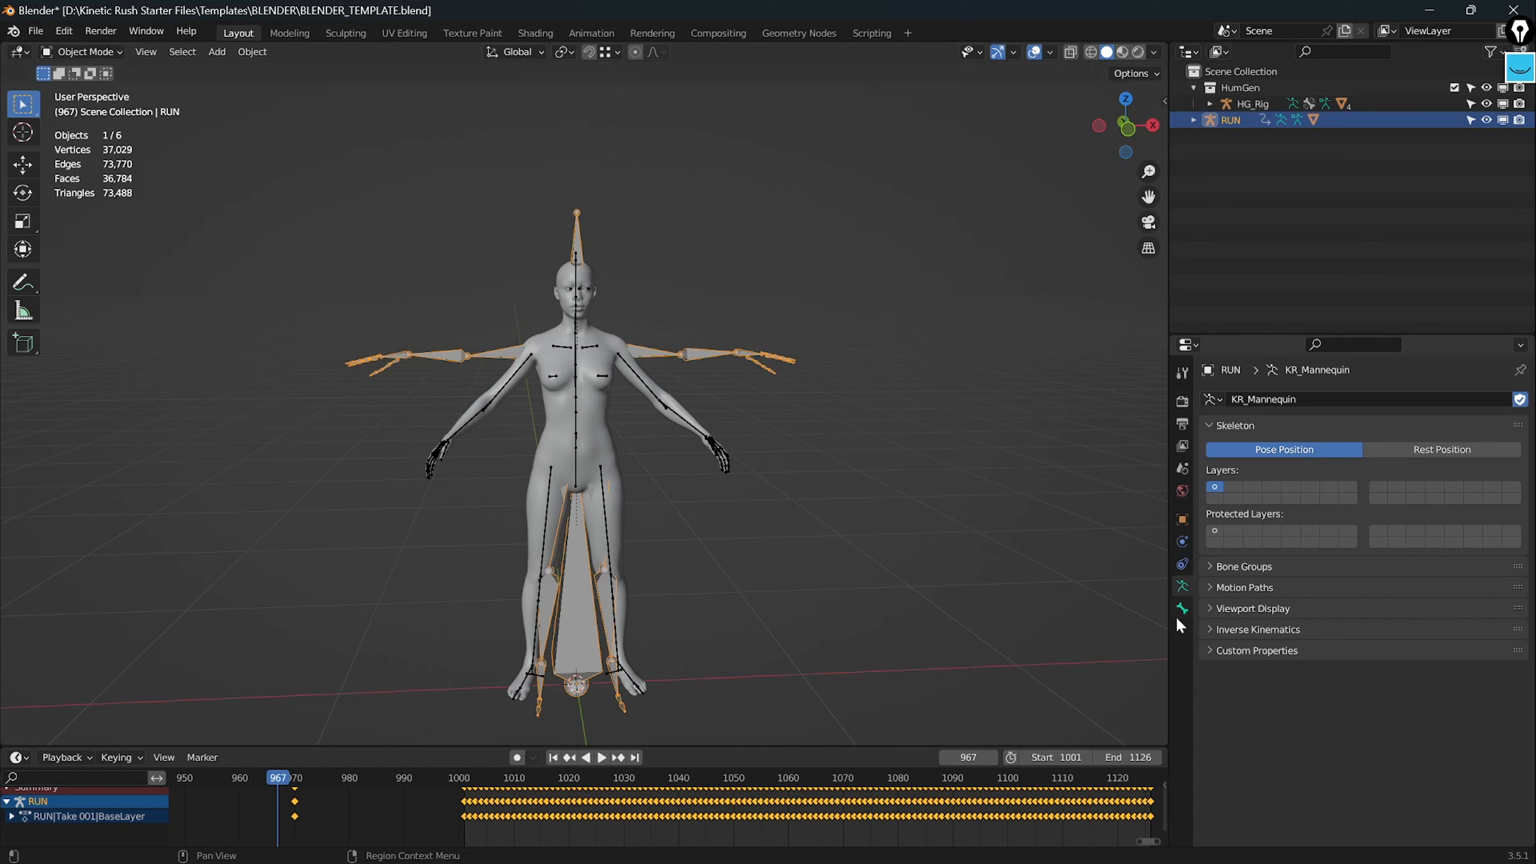
left_click(1210, 608)
left_click(1335, 705)
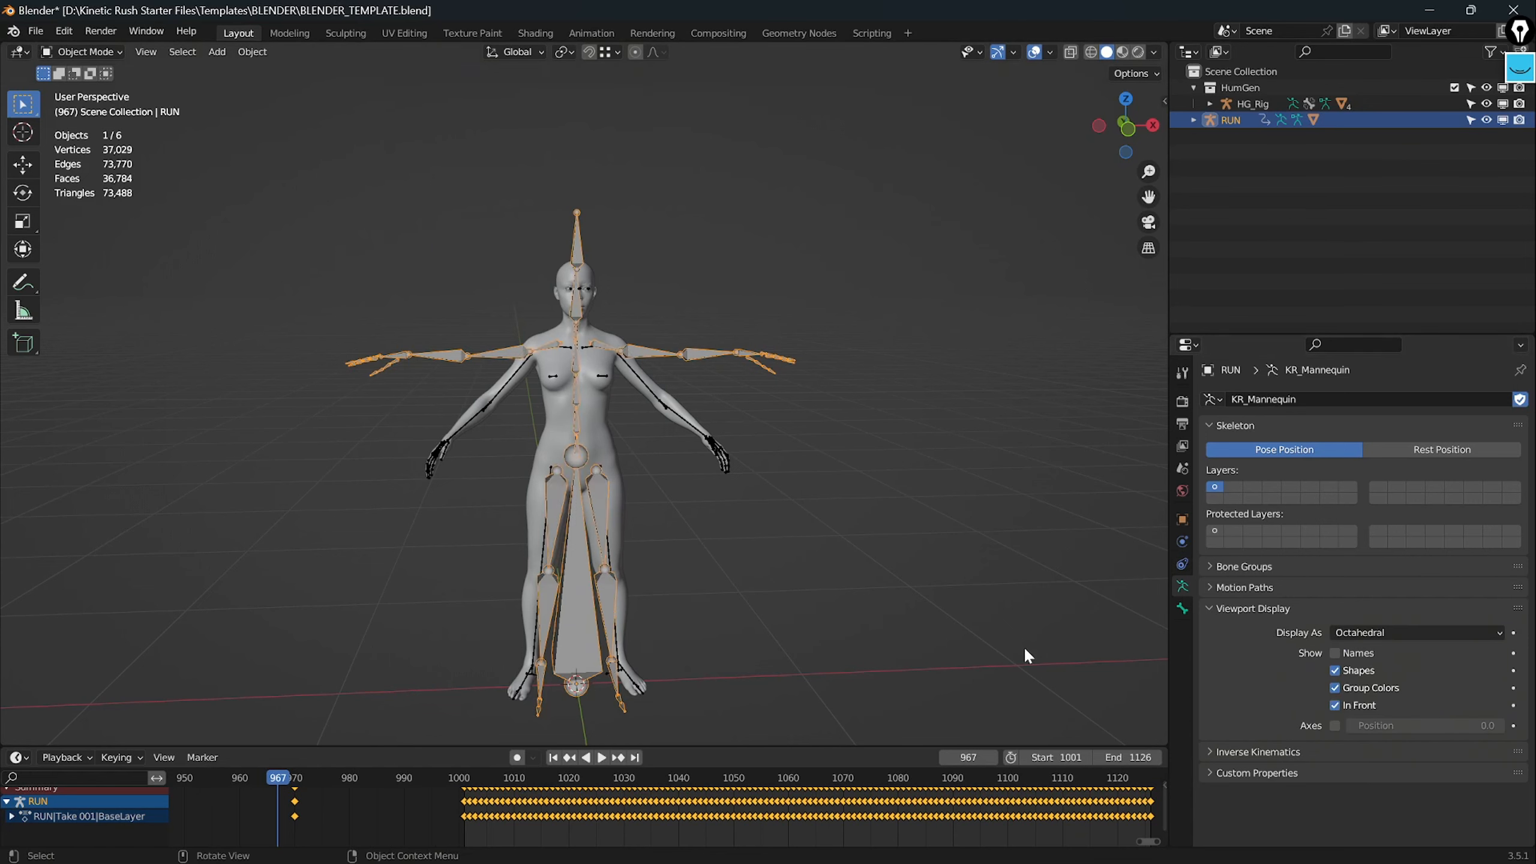
left_click(856, 532)
Step: Inspect the settings of the HG_Armature modifier on the HG_Body mesh
left_click(644, 386)
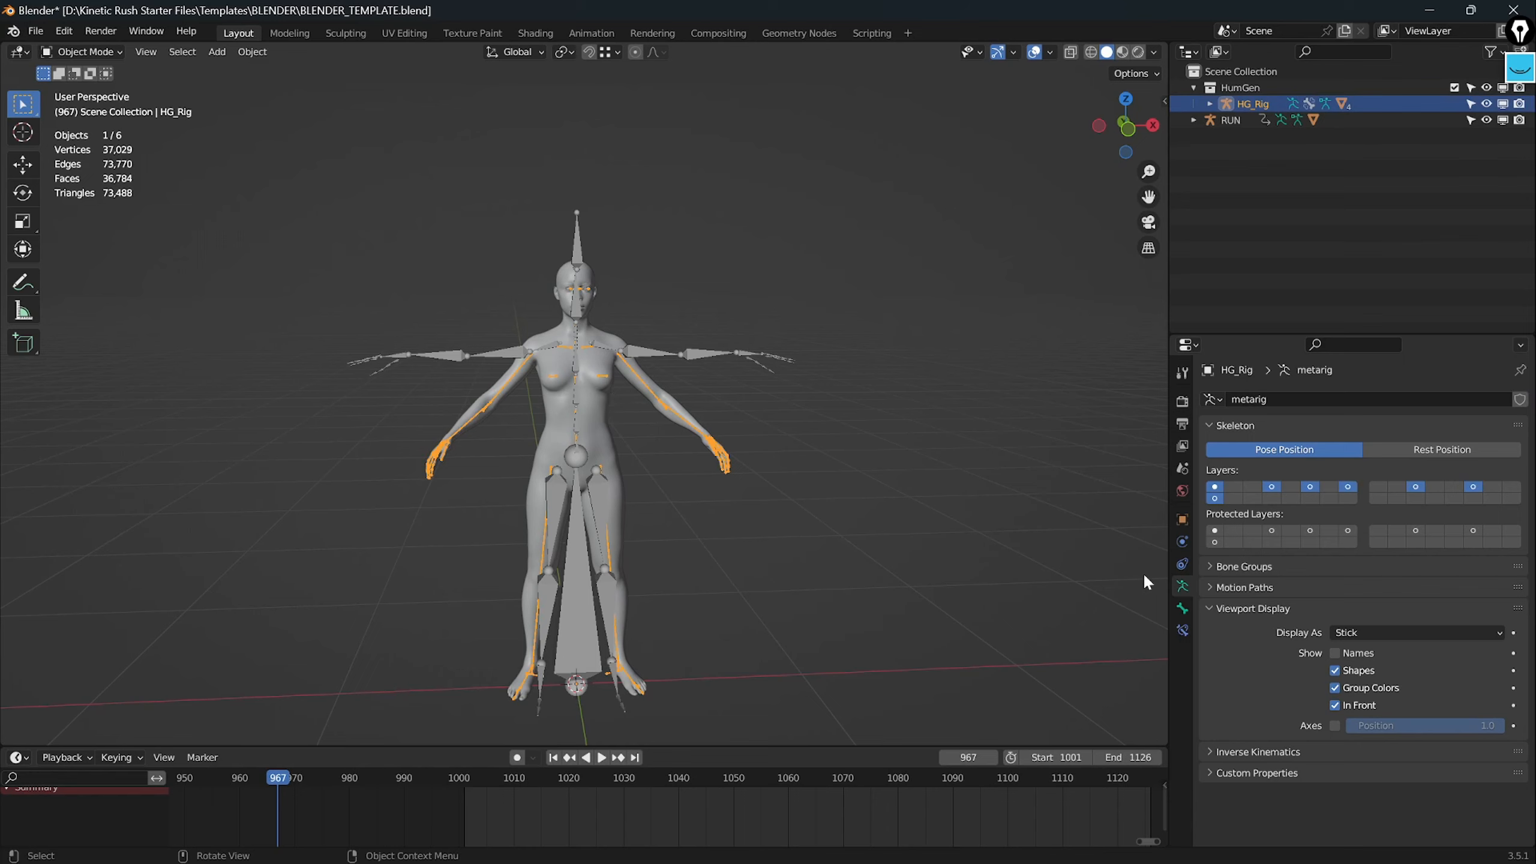
left_click(606, 430)
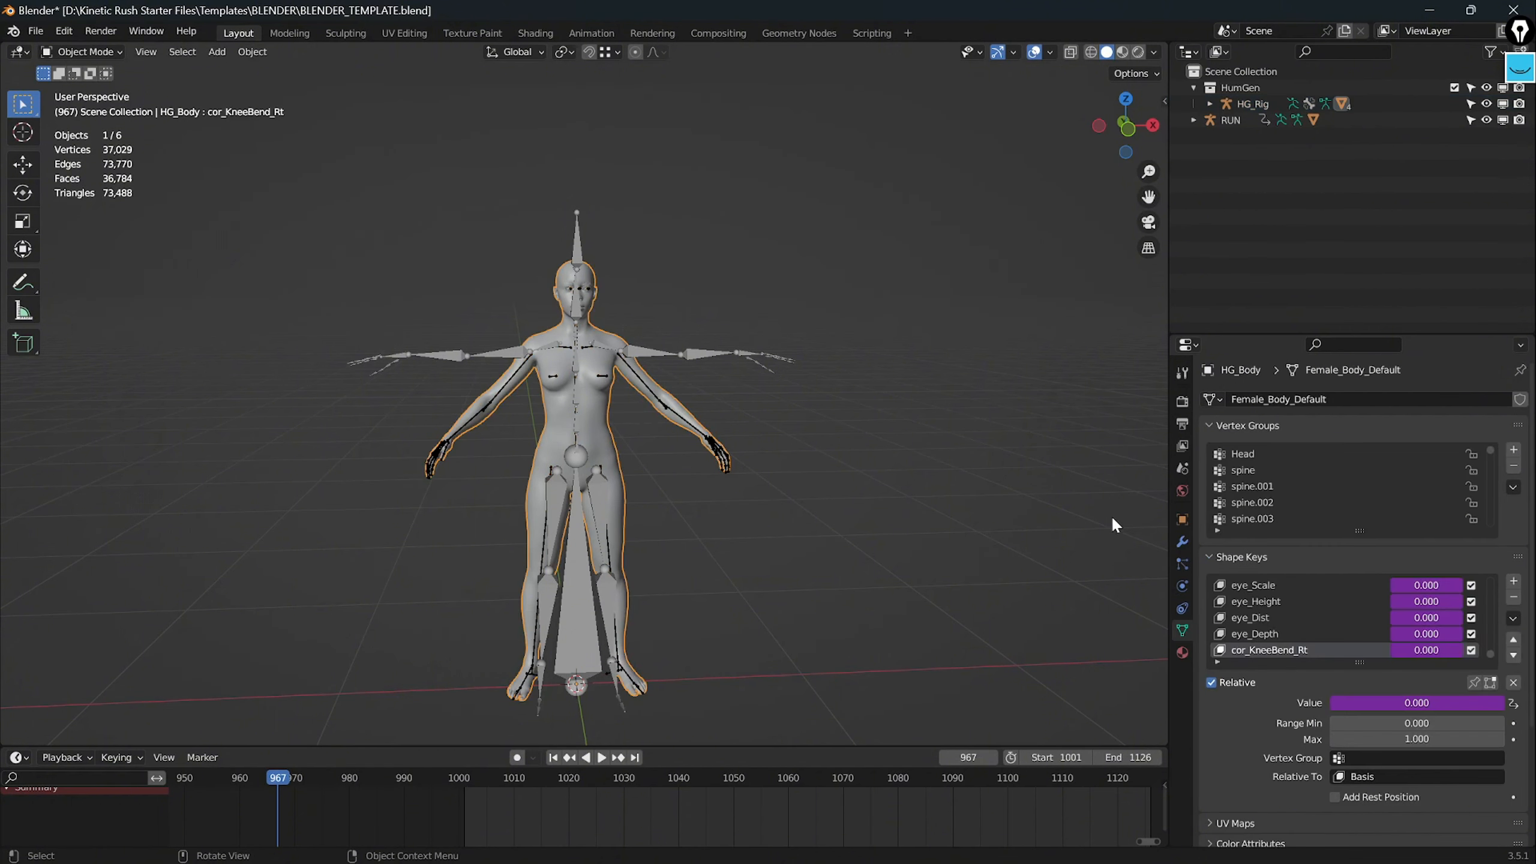
left_click(1178, 544)
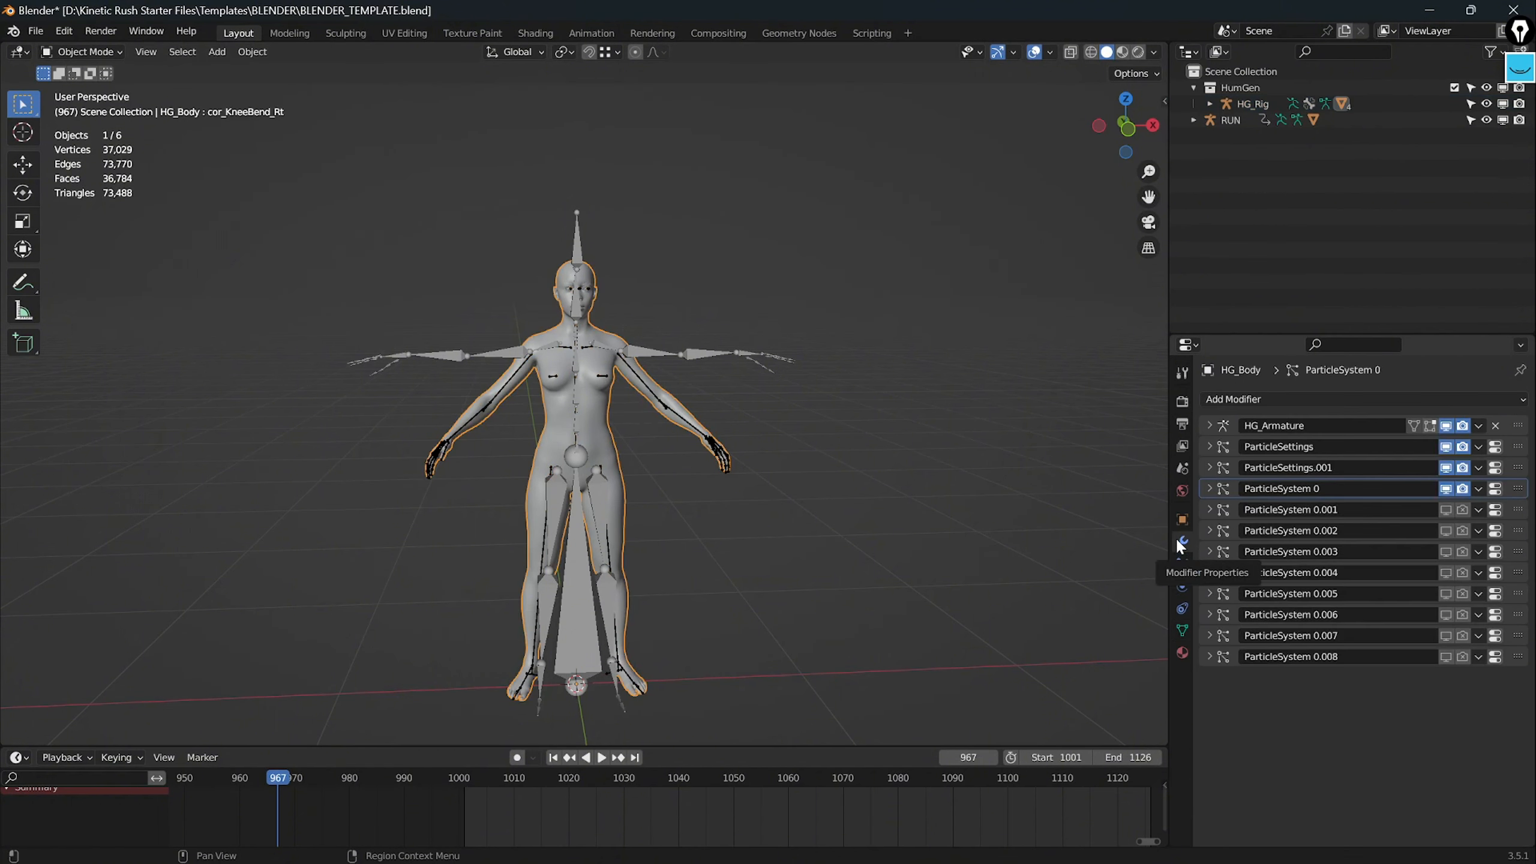
left_click(1210, 426)
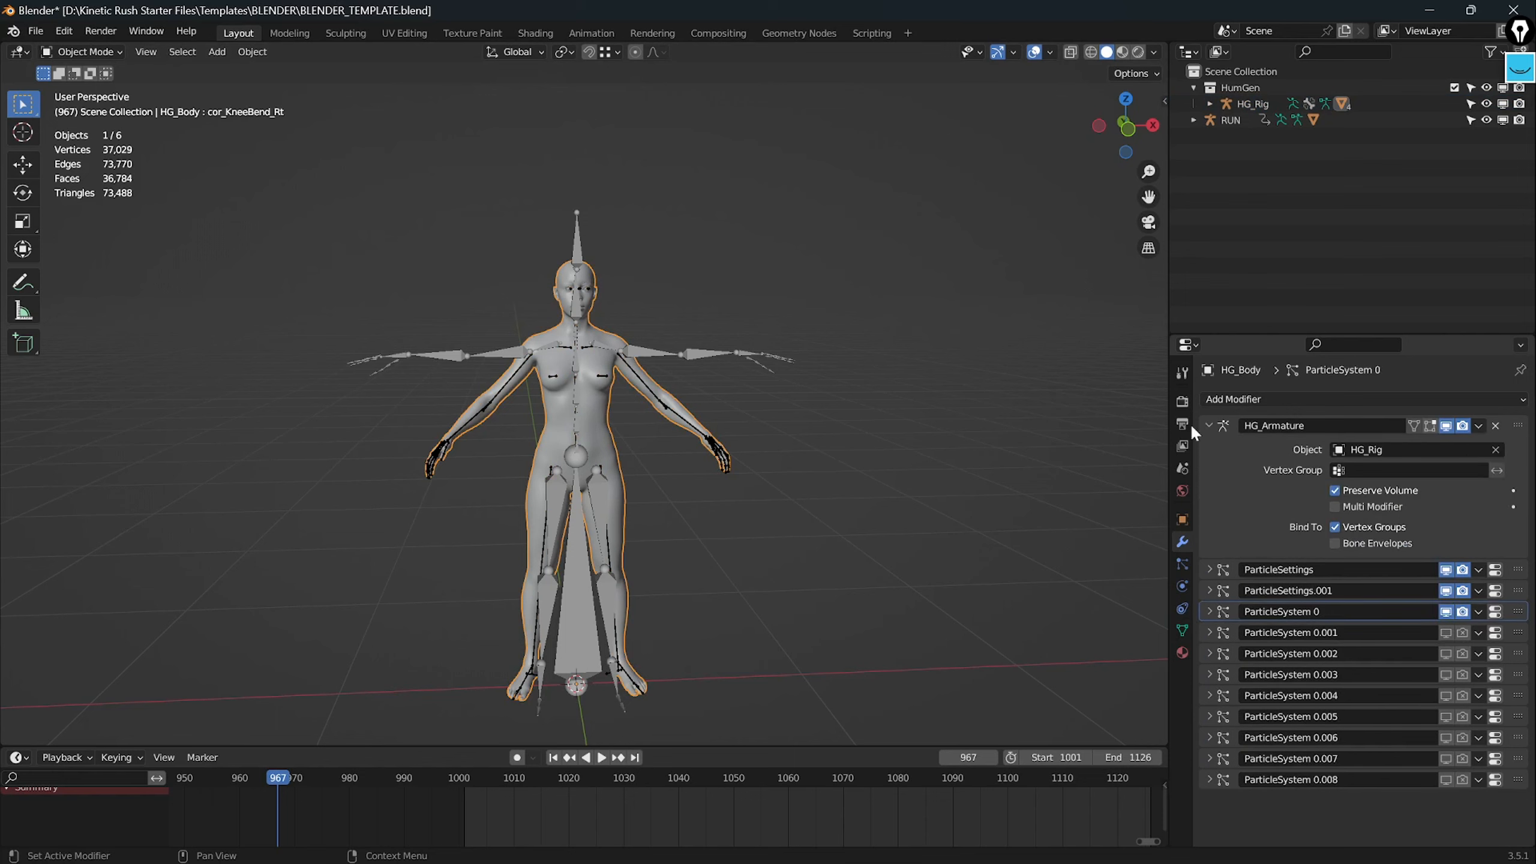
Step: In Pose Mode, rotate HG_Rig's upper_arm.L bone up in the front view to match the RUN armature's horizontal arm
left_click(656, 399)
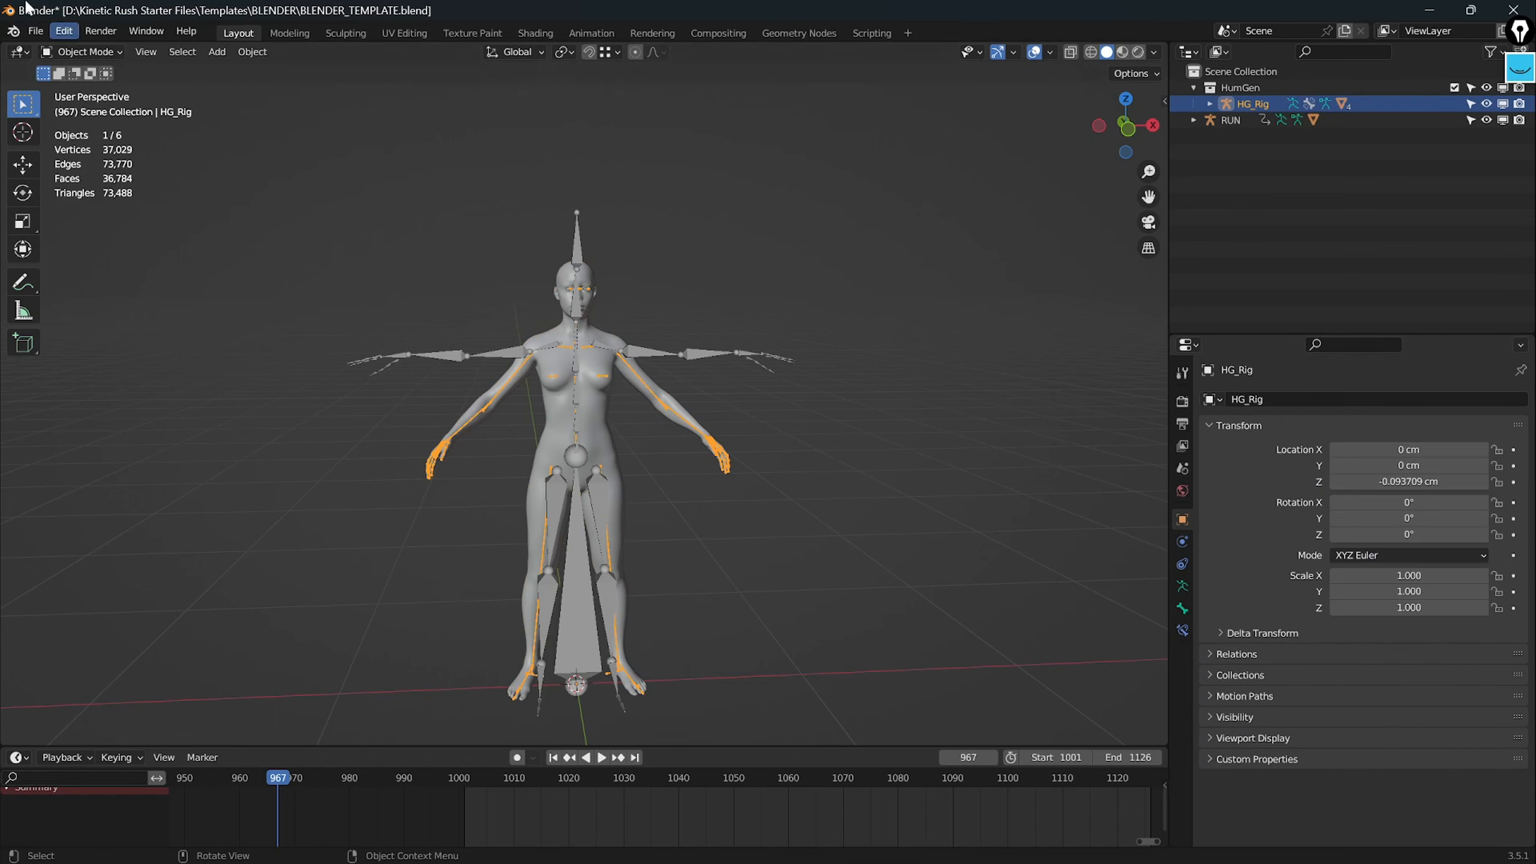
left_click(67, 48)
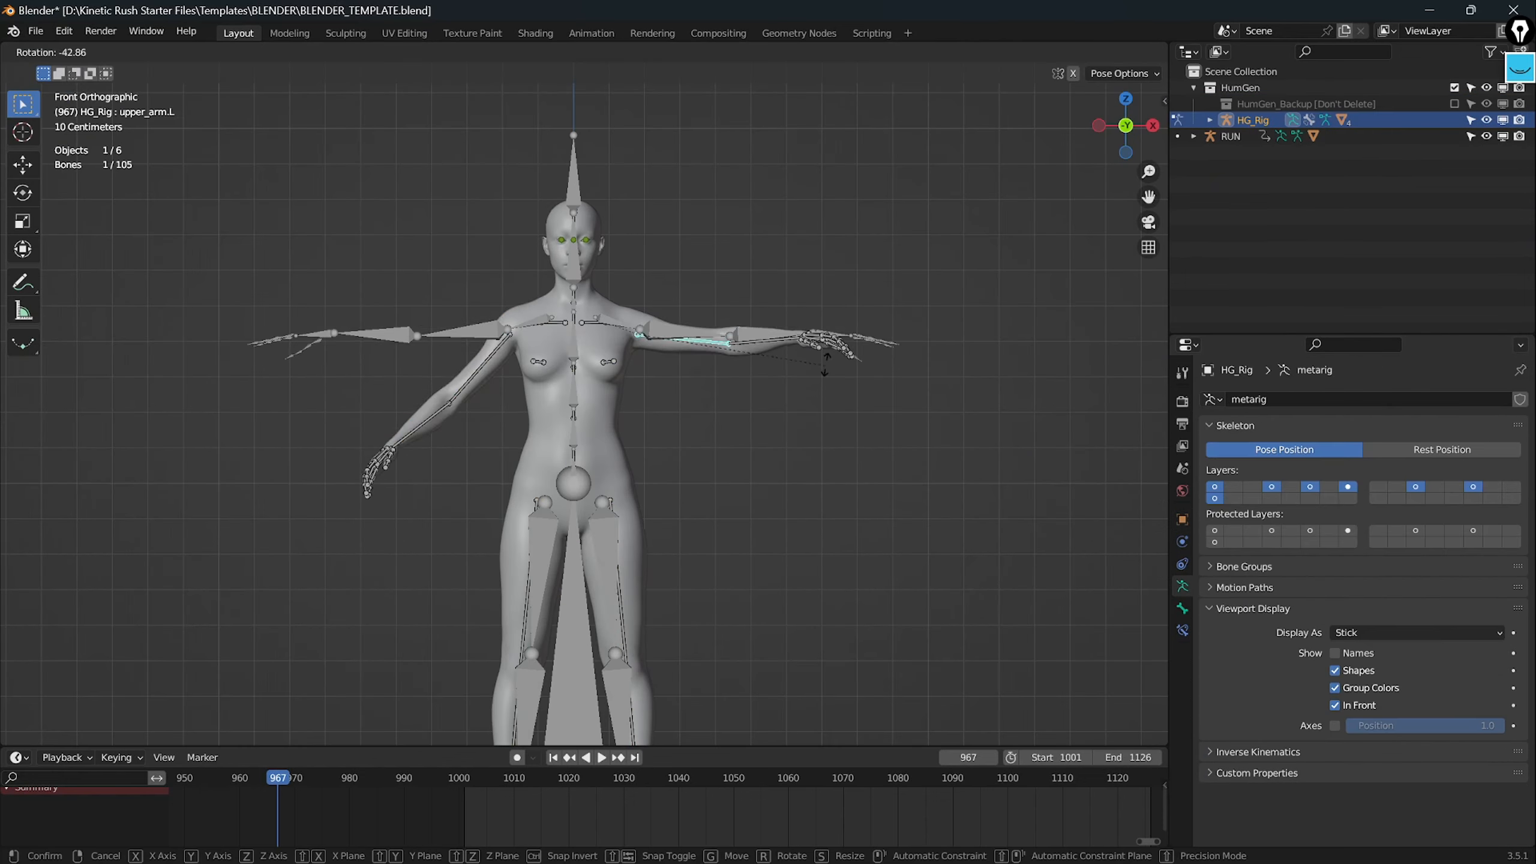
left_click(826, 365)
key("r")
left_click(630, 532)
Step: Align the HG_Rig arms with the RUN arms by rotating about the Z axis in top view, and return to Object Mode
key("KP_7")
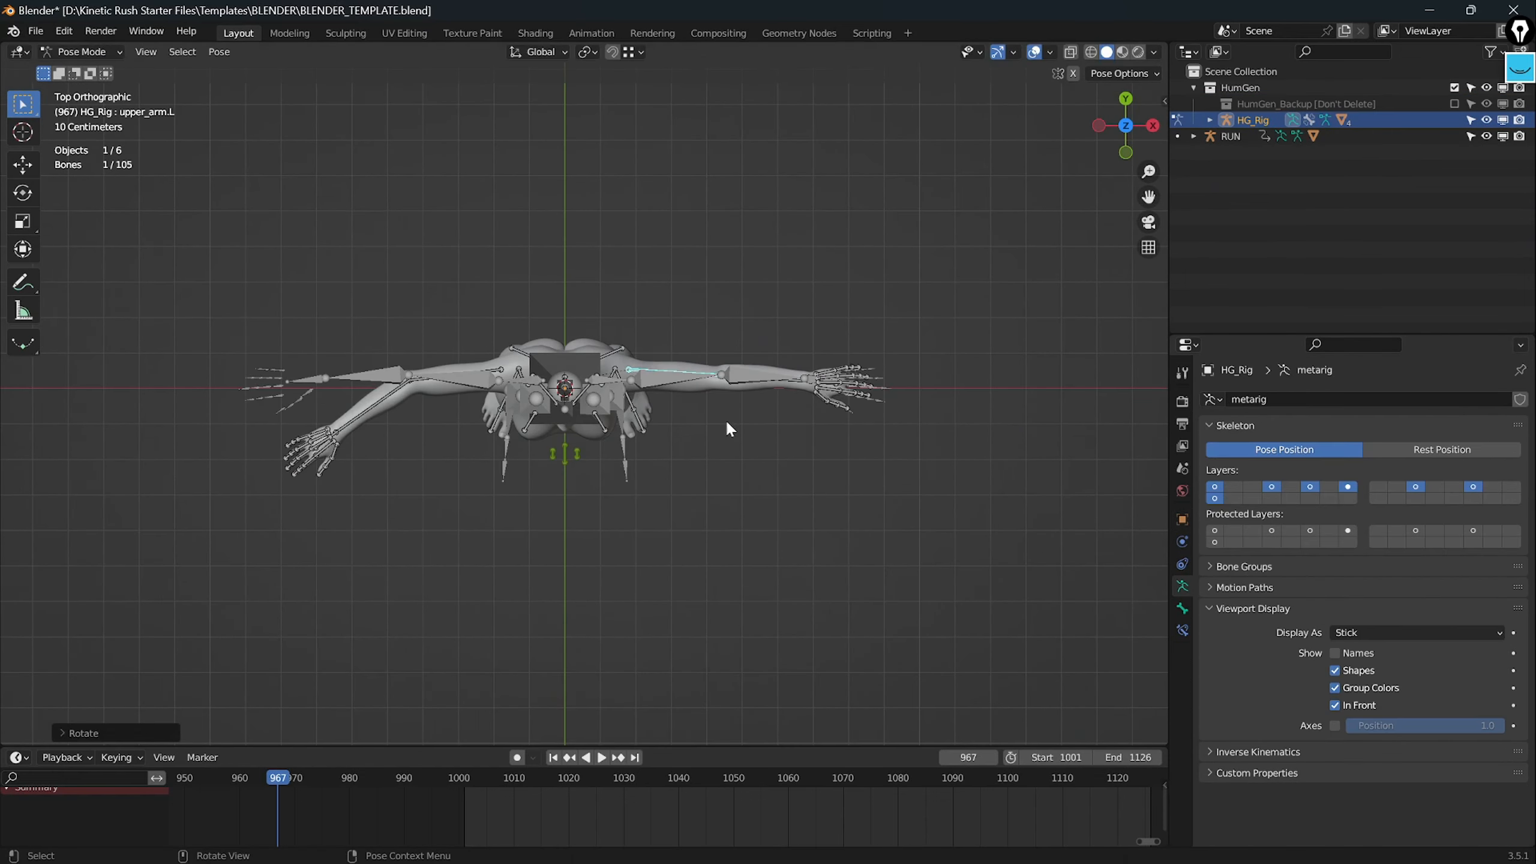
key("r")
key("z")
left_click(744, 646)
left_click(83, 52)
left_click(115, 72)
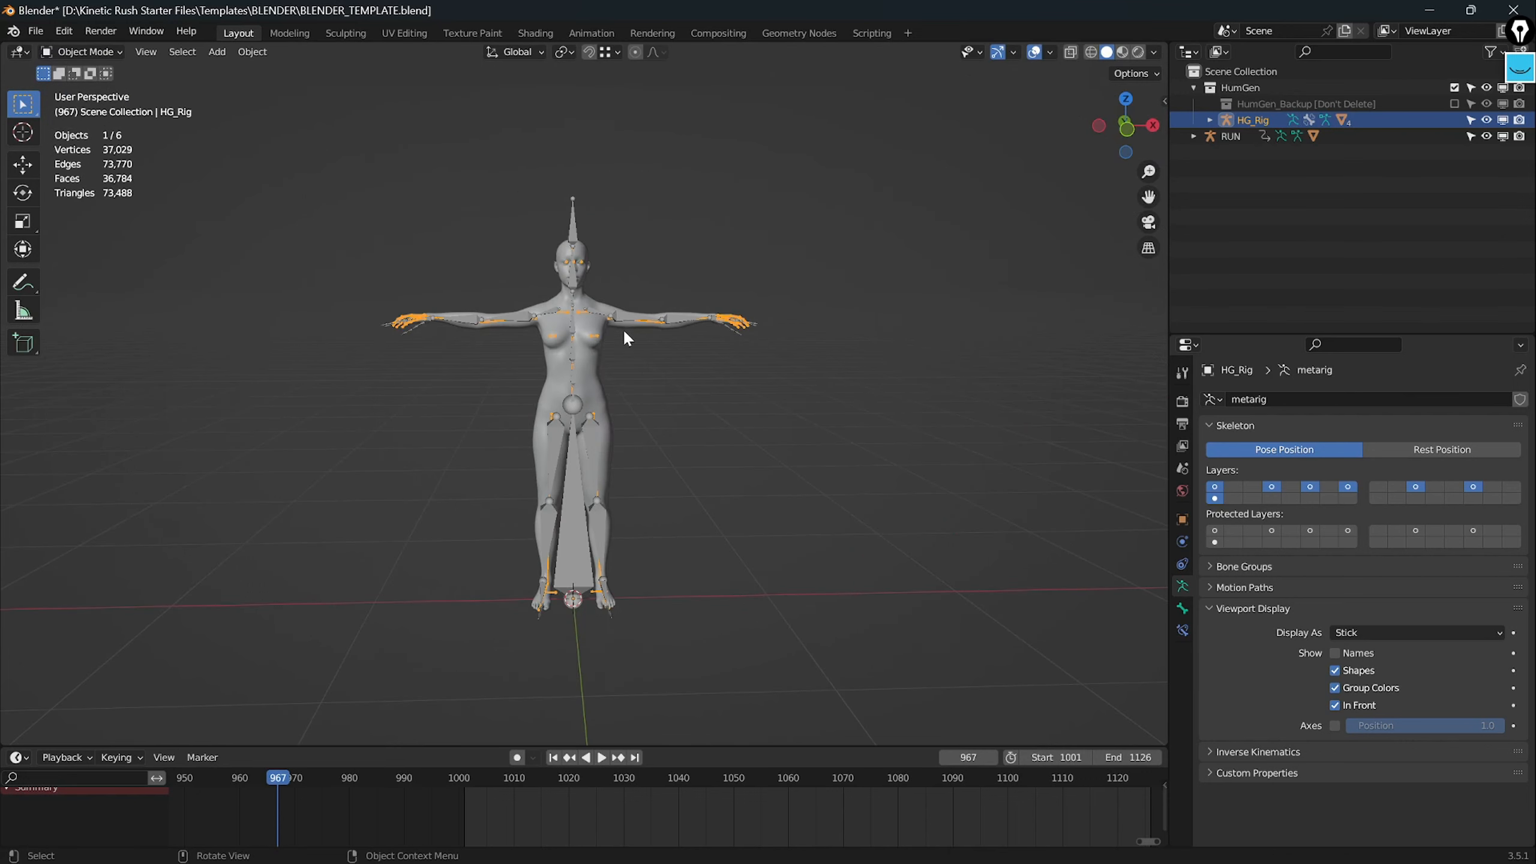
Step: Try to apply the Armature modifier on the HG_Body mesh
scroll(623, 330, "up", 4)
scroll(698, 370, "down", 2)
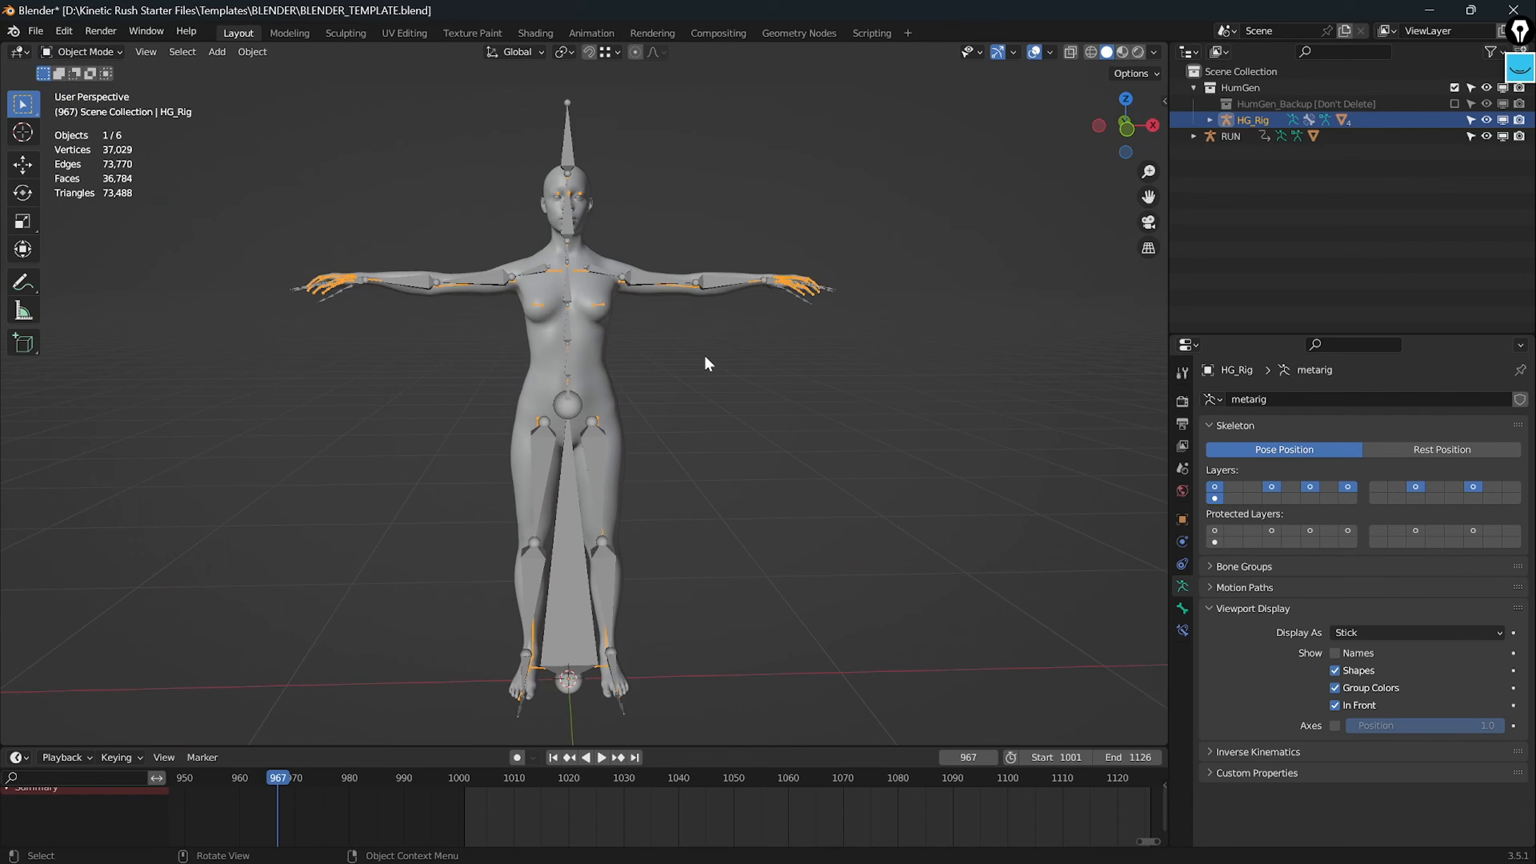
middle_click_drag(707, 363, 600, 394)
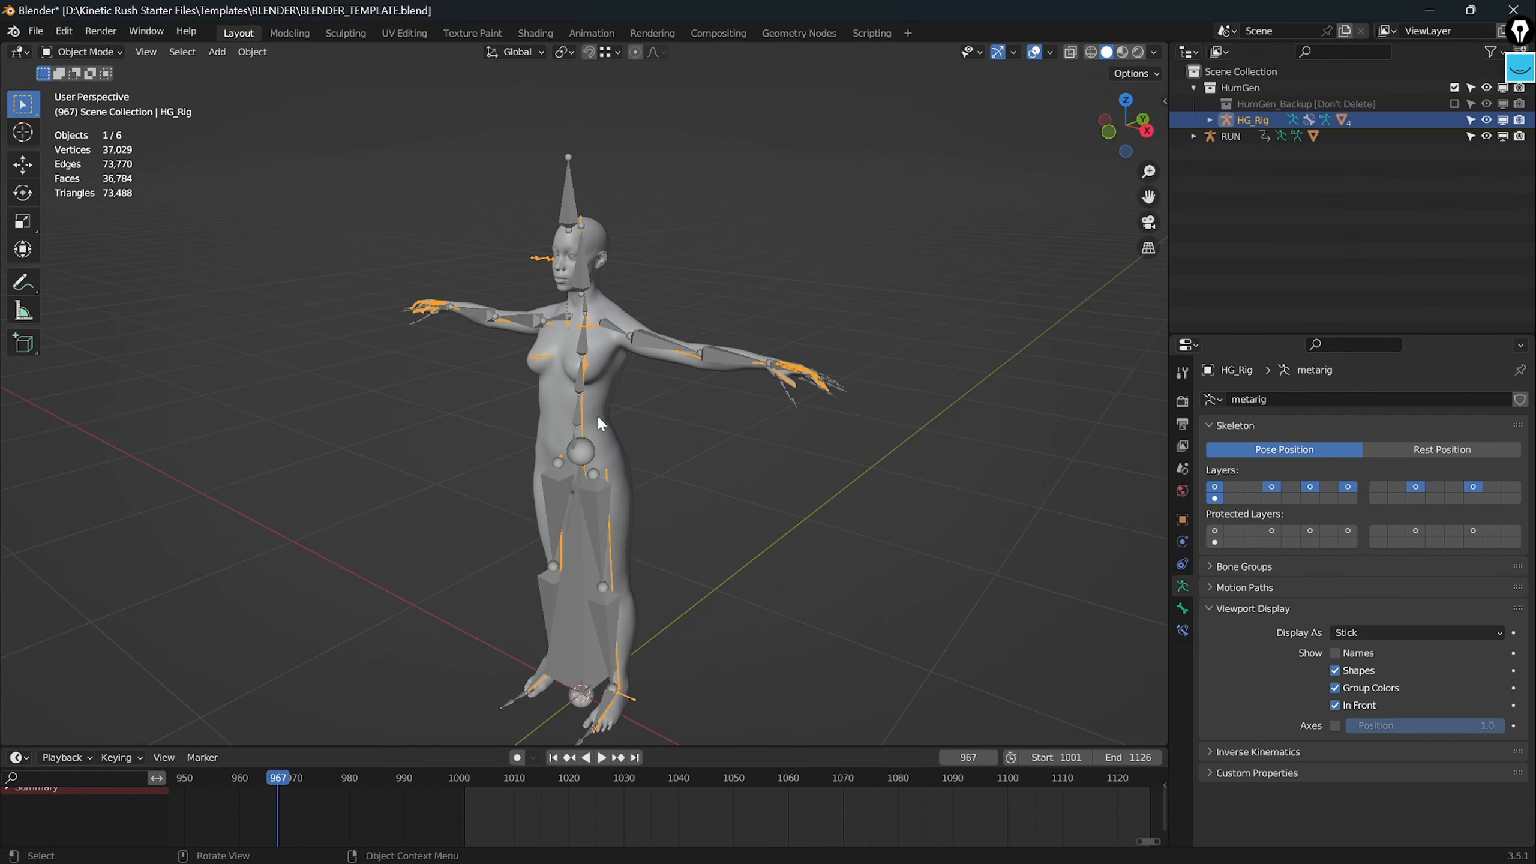
left_click(596, 413)
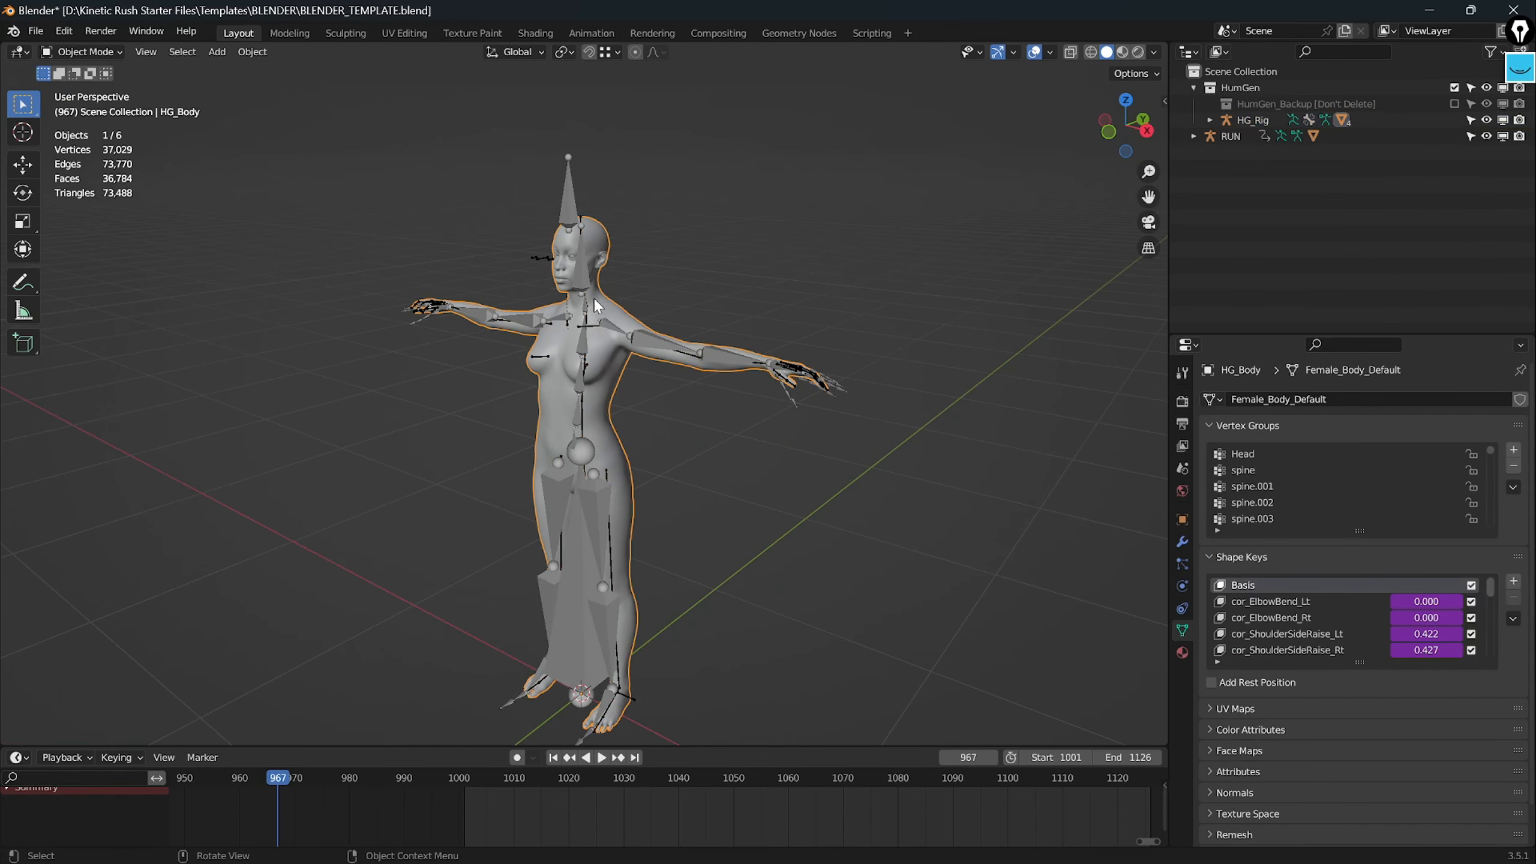
left_click(1182, 543)
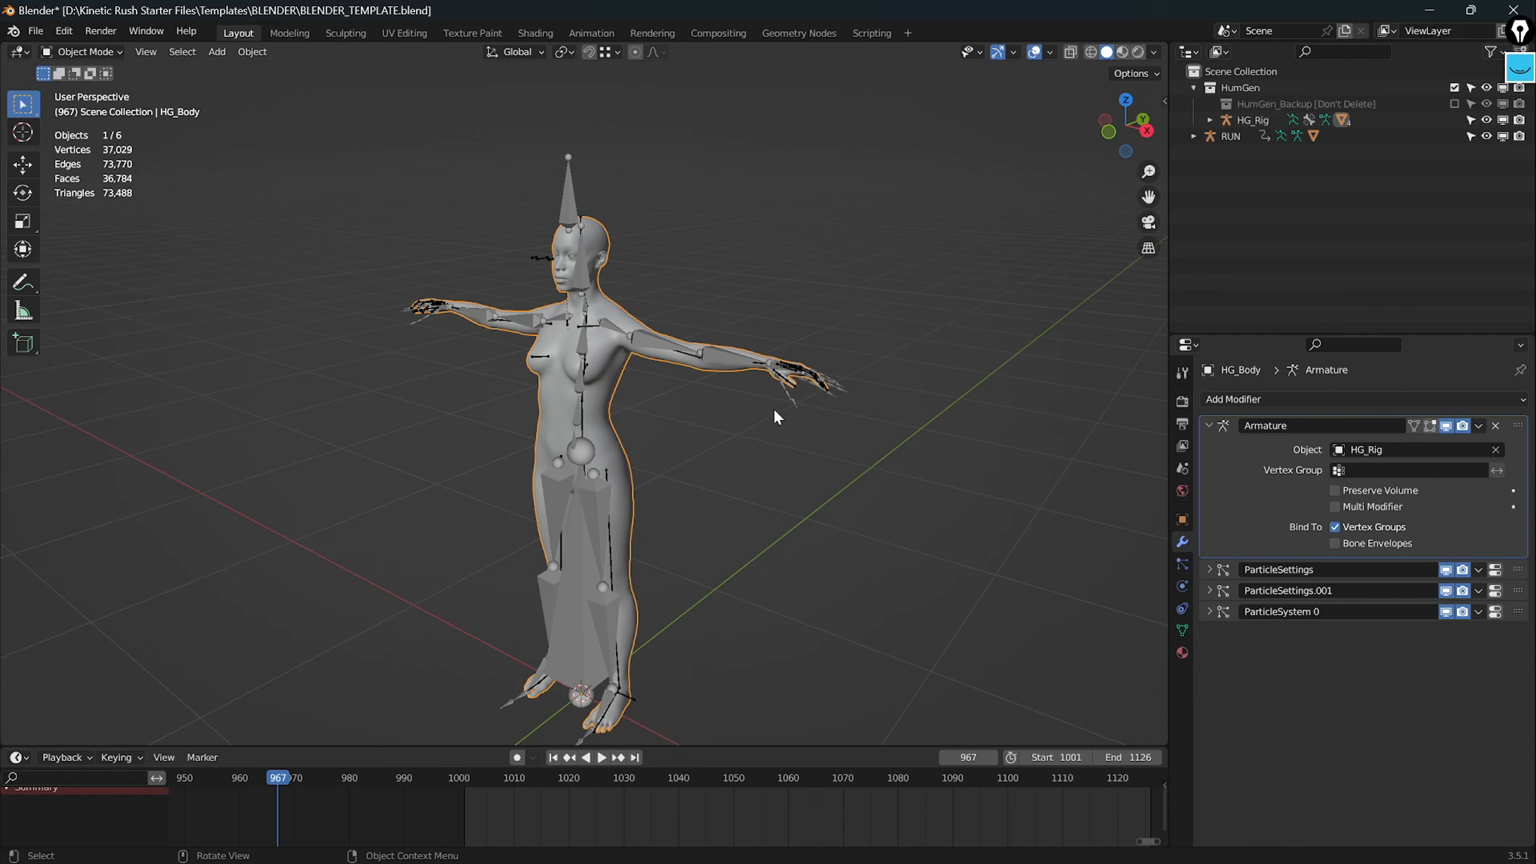
left_click(1480, 427)
left_click(1419, 445)
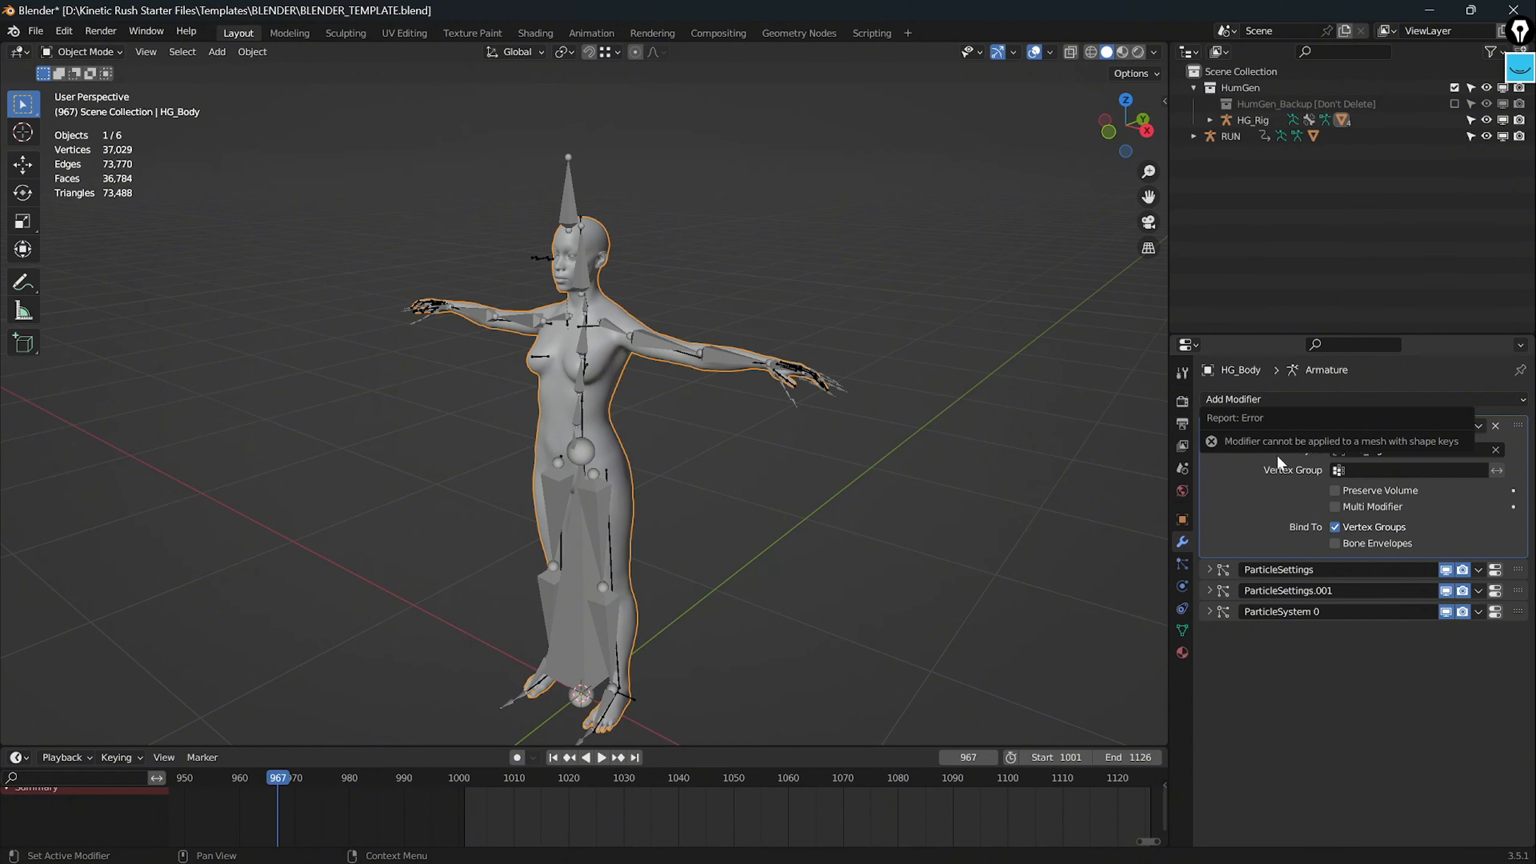
Step: Delete every shape key from the HG_Body mesh, from cor_KneeBend_Lt at the end of the list up to Basis
left_click(1180, 635)
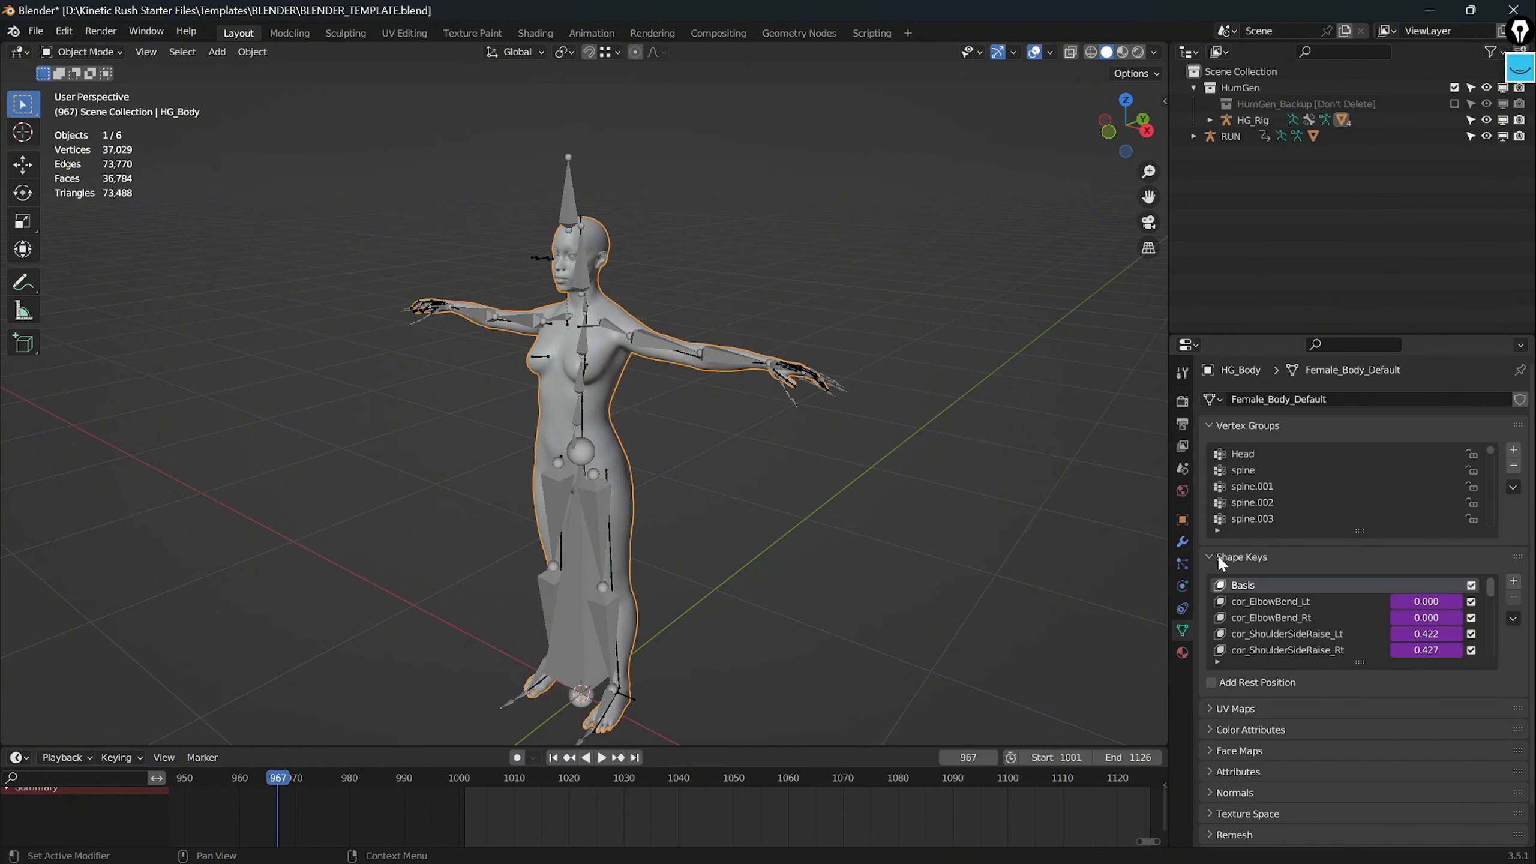
scroll(1300, 617, "down", 10)
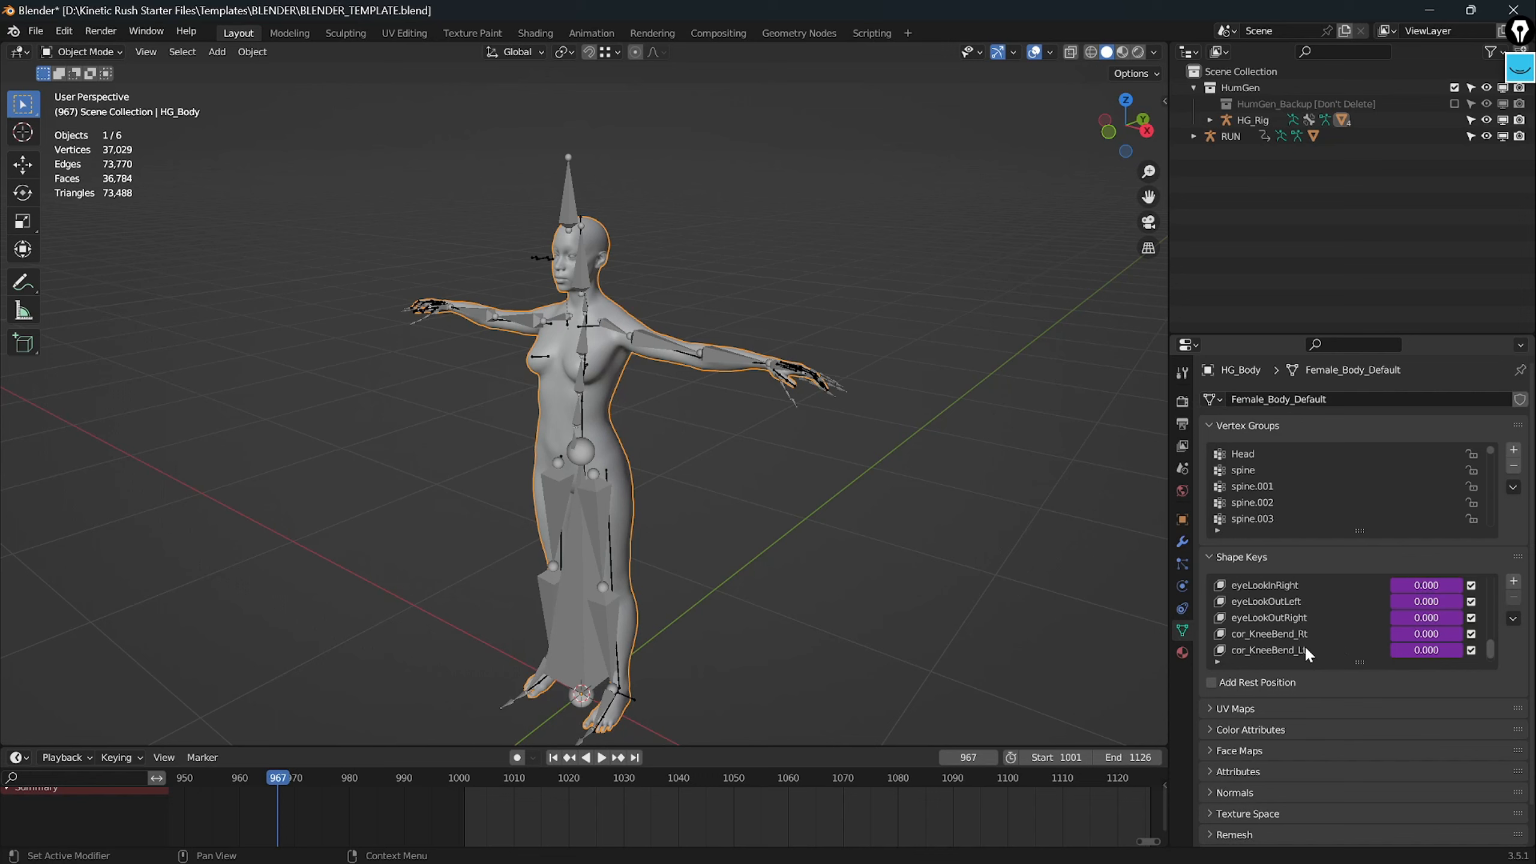
left_click(1305, 647)
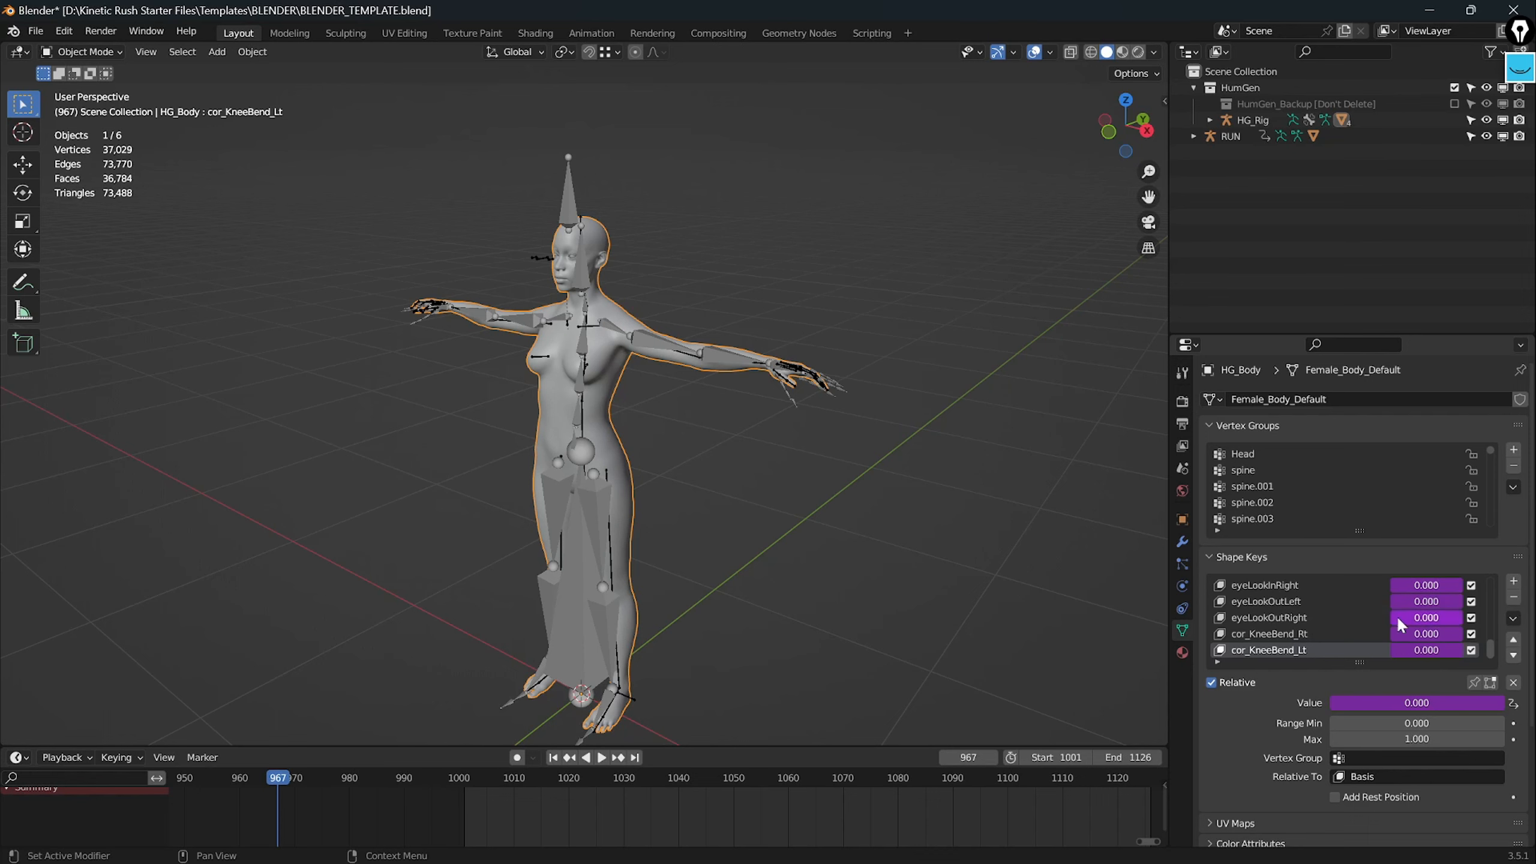
middle_click_drag(722, 424, 794, 386)
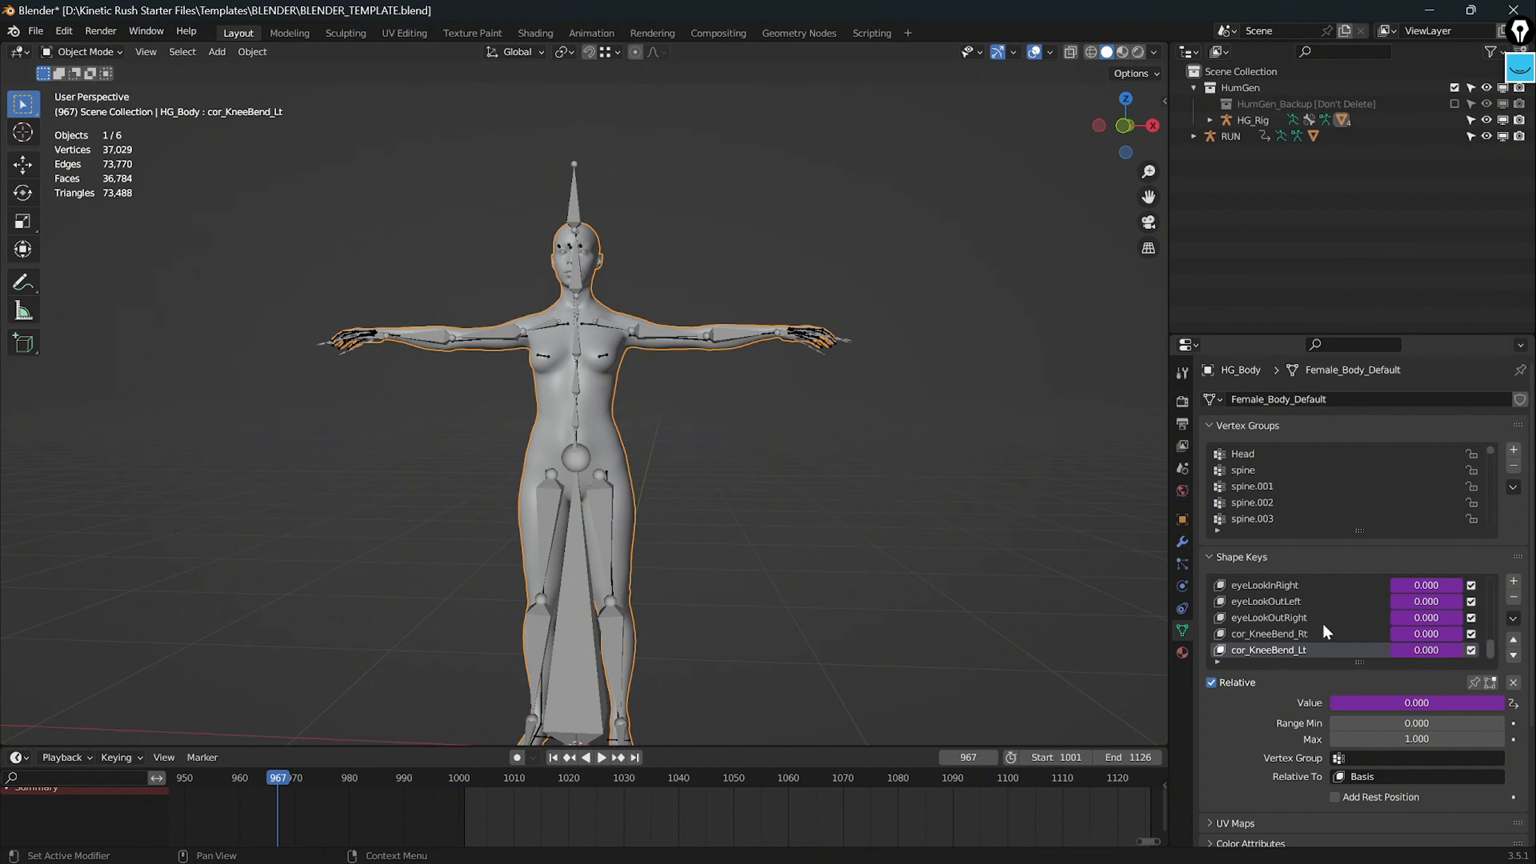
left_click(1512, 600)
left_click(1512, 600)
left_click(1513, 600)
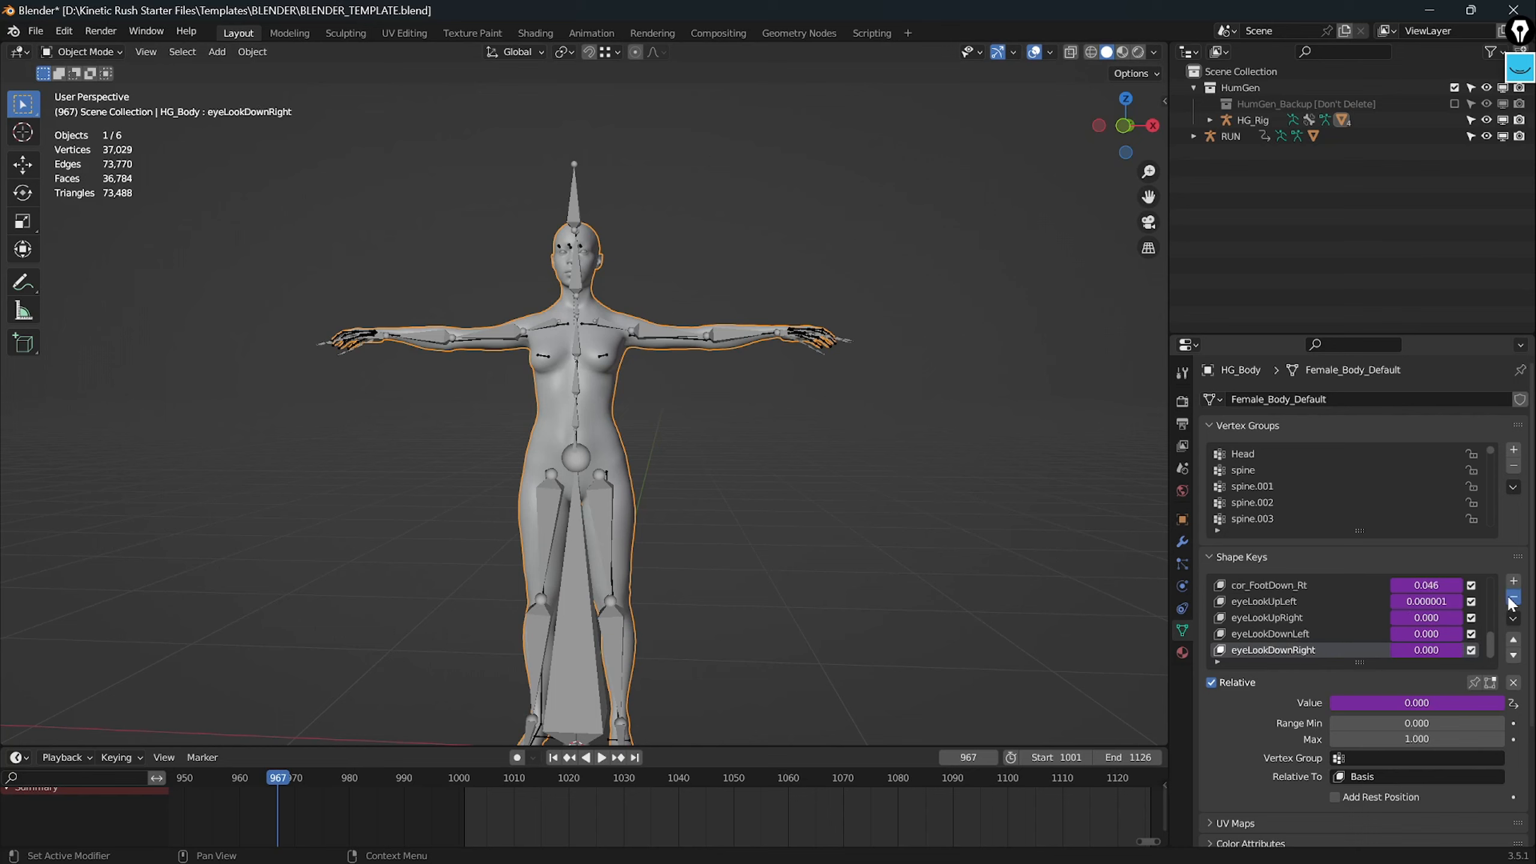
left_click(1513, 600)
left_click(1512, 599)
left_click(1512, 599)
left_click(1513, 600)
left_click(1512, 600)
left_click(1513, 600)
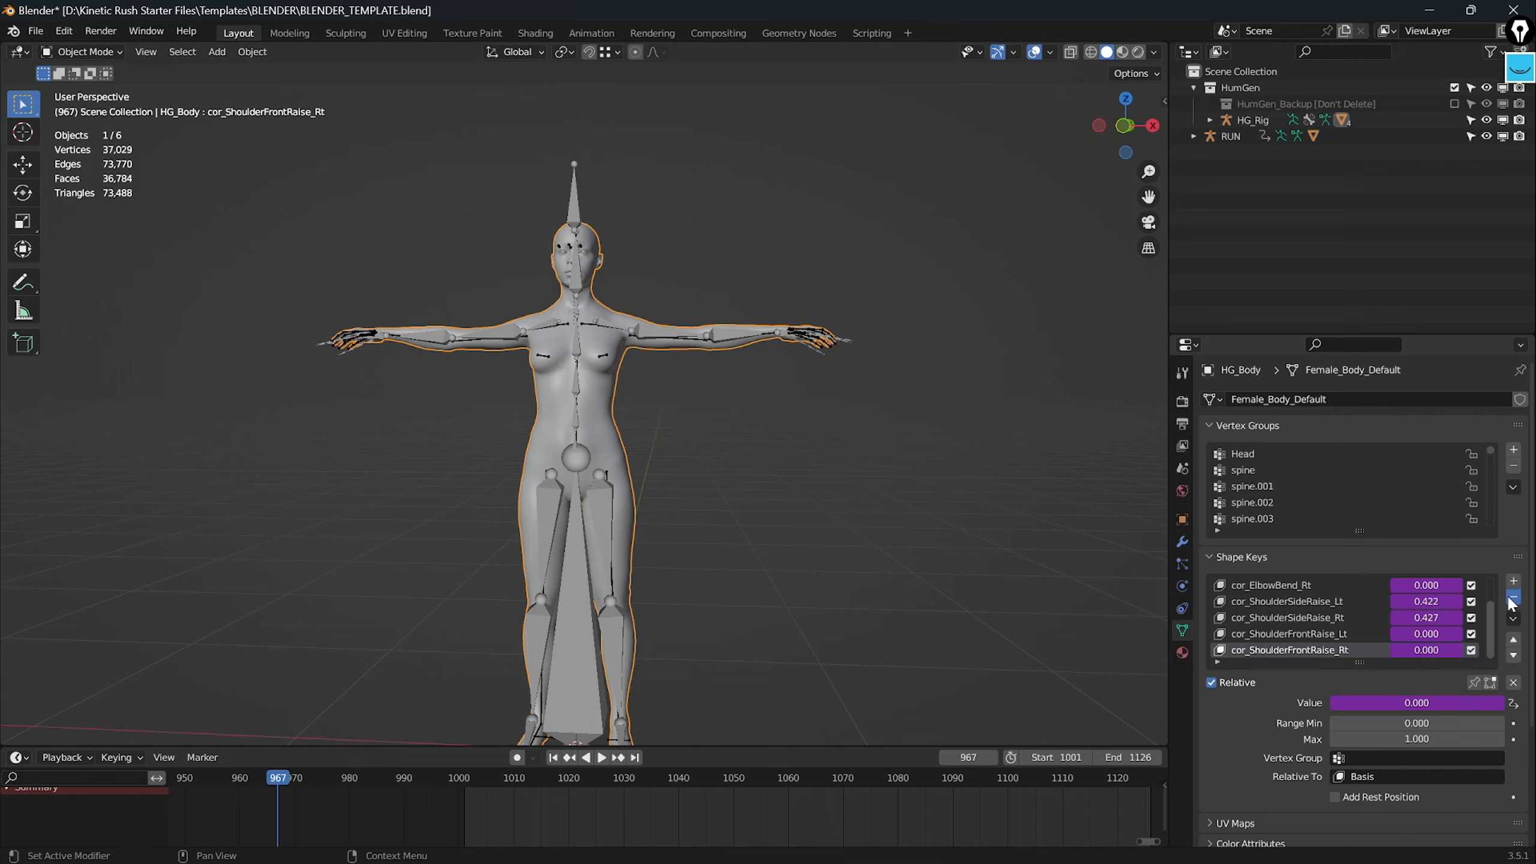
left_click(1512, 600)
left_click(1512, 600)
left_click(1512, 600)
left_click(1512, 600)
left_click(1513, 600)
left_click(1512, 600)
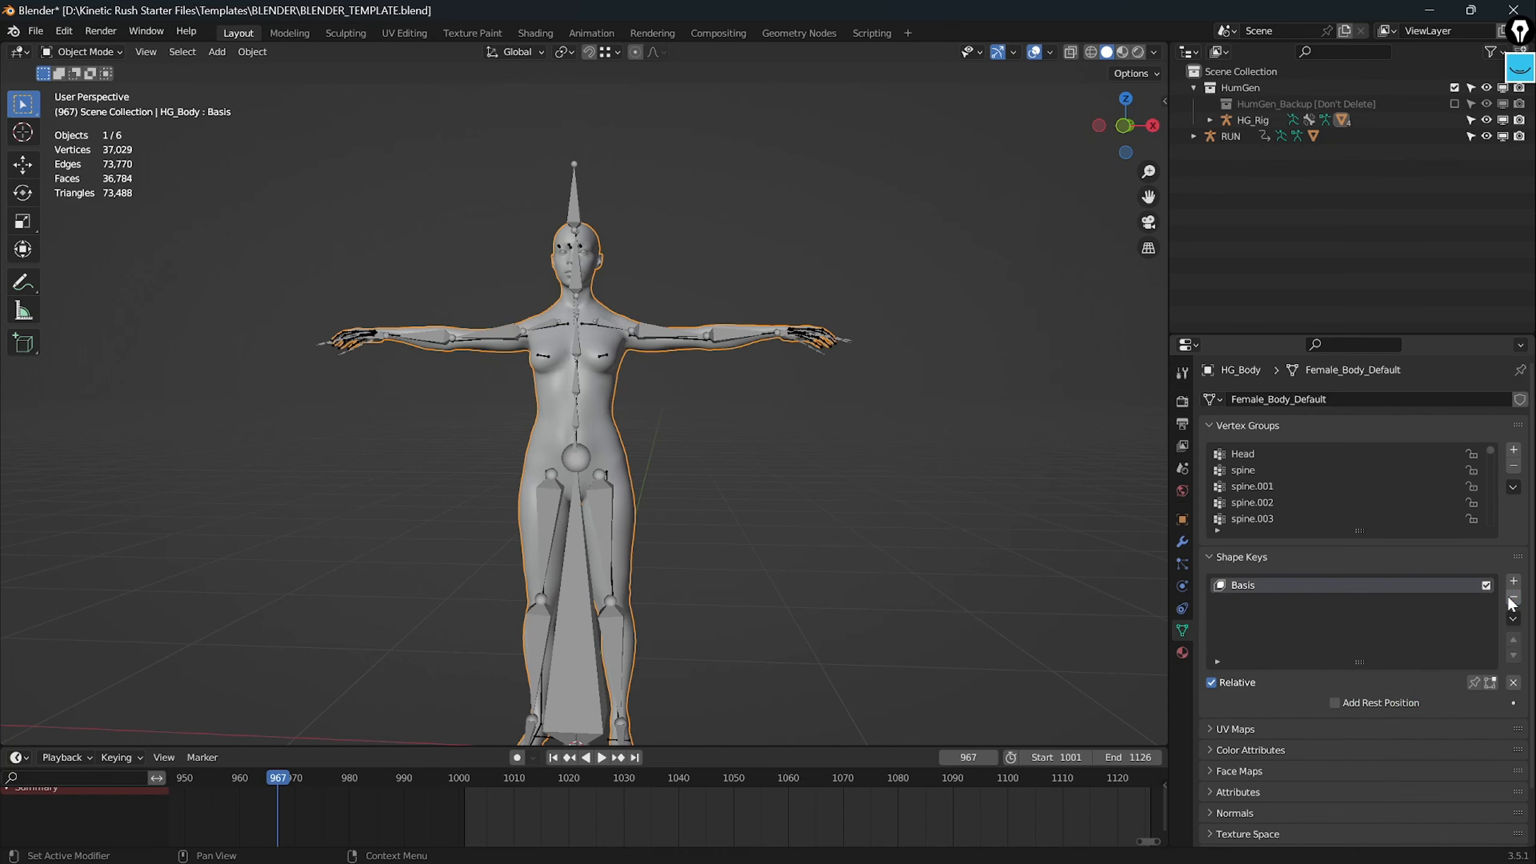
left_click(1512, 599)
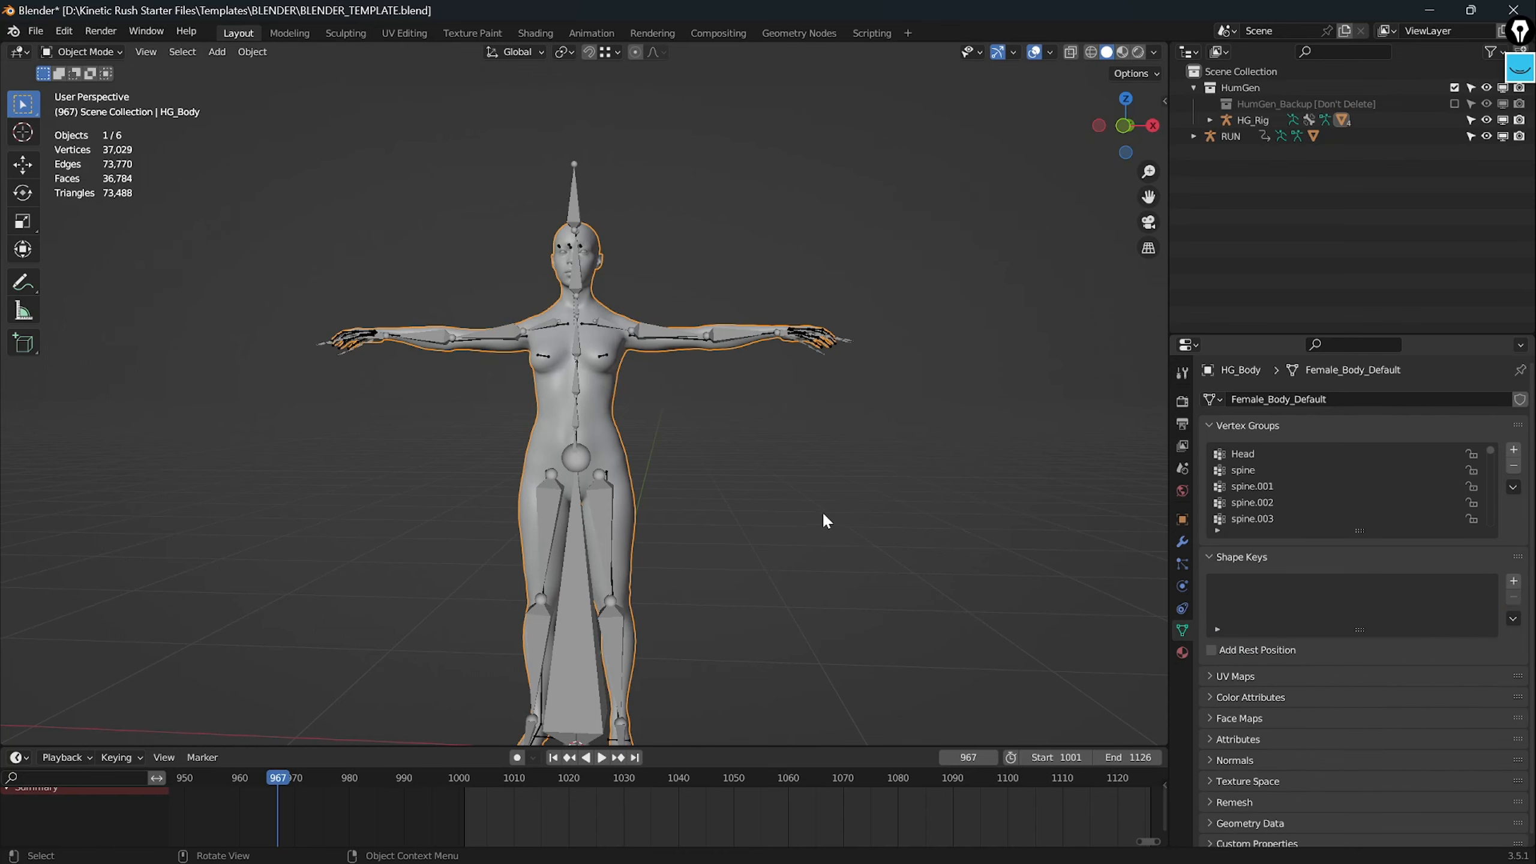
Step: Apply the Armature modifier on the HG_Body mesh
middle_click_drag(823, 514, 773, 563)
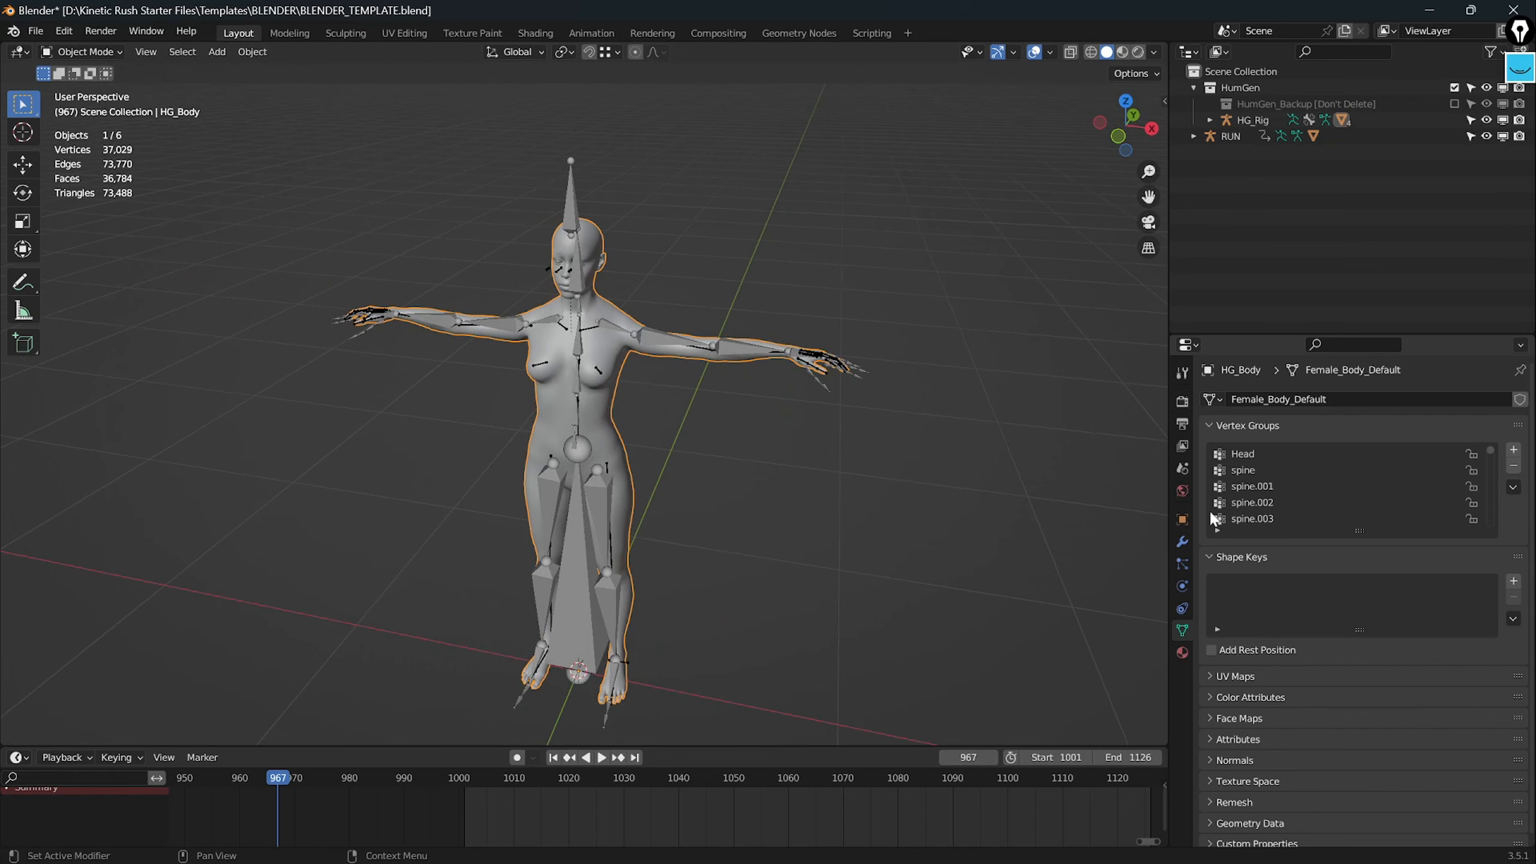
left_click(1181, 542)
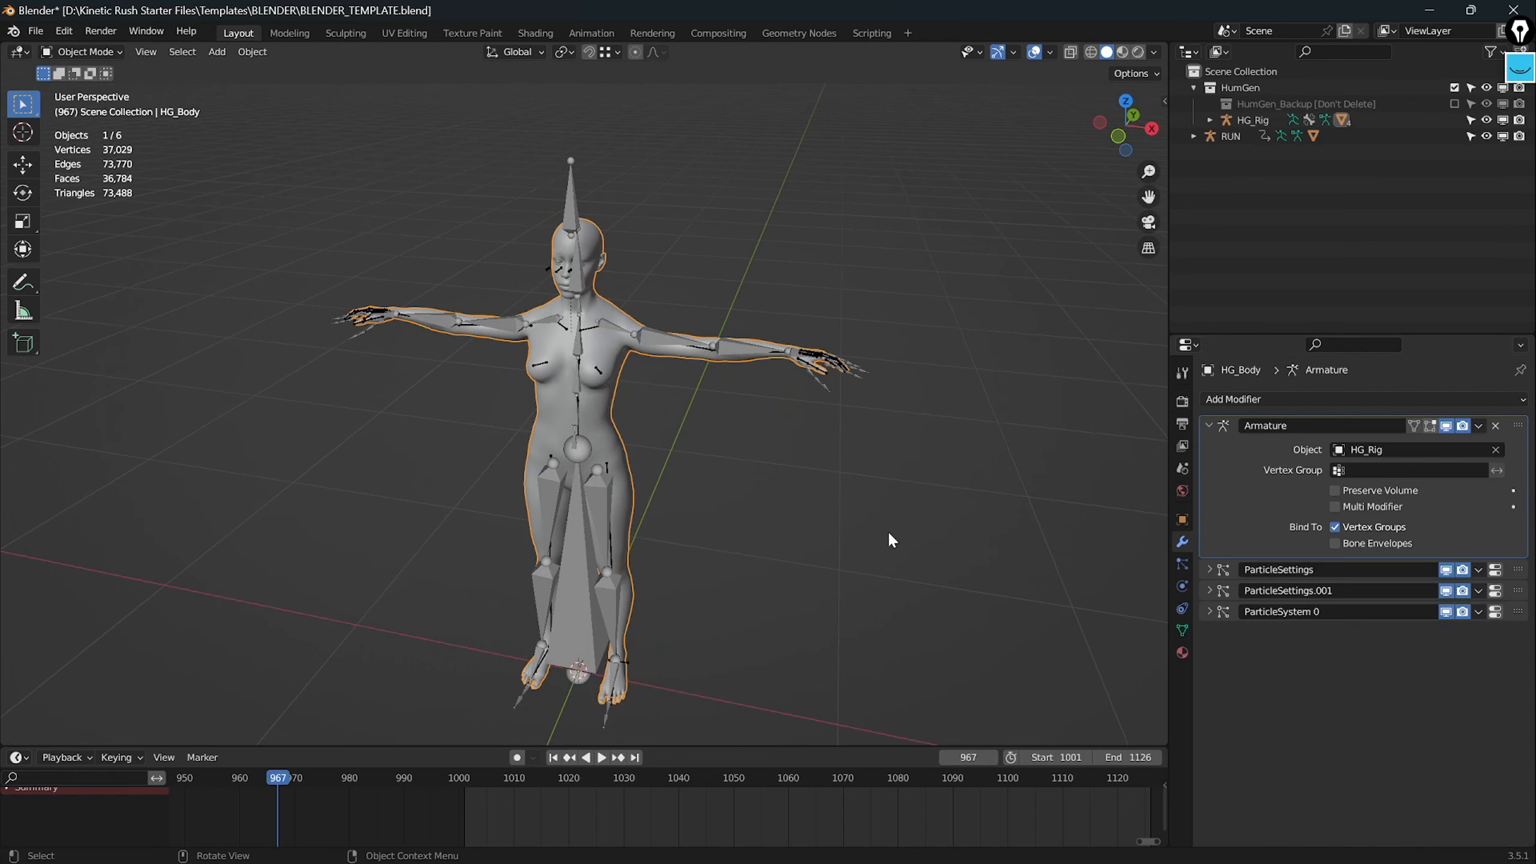
middle_click_drag(614, 548, 737, 590)
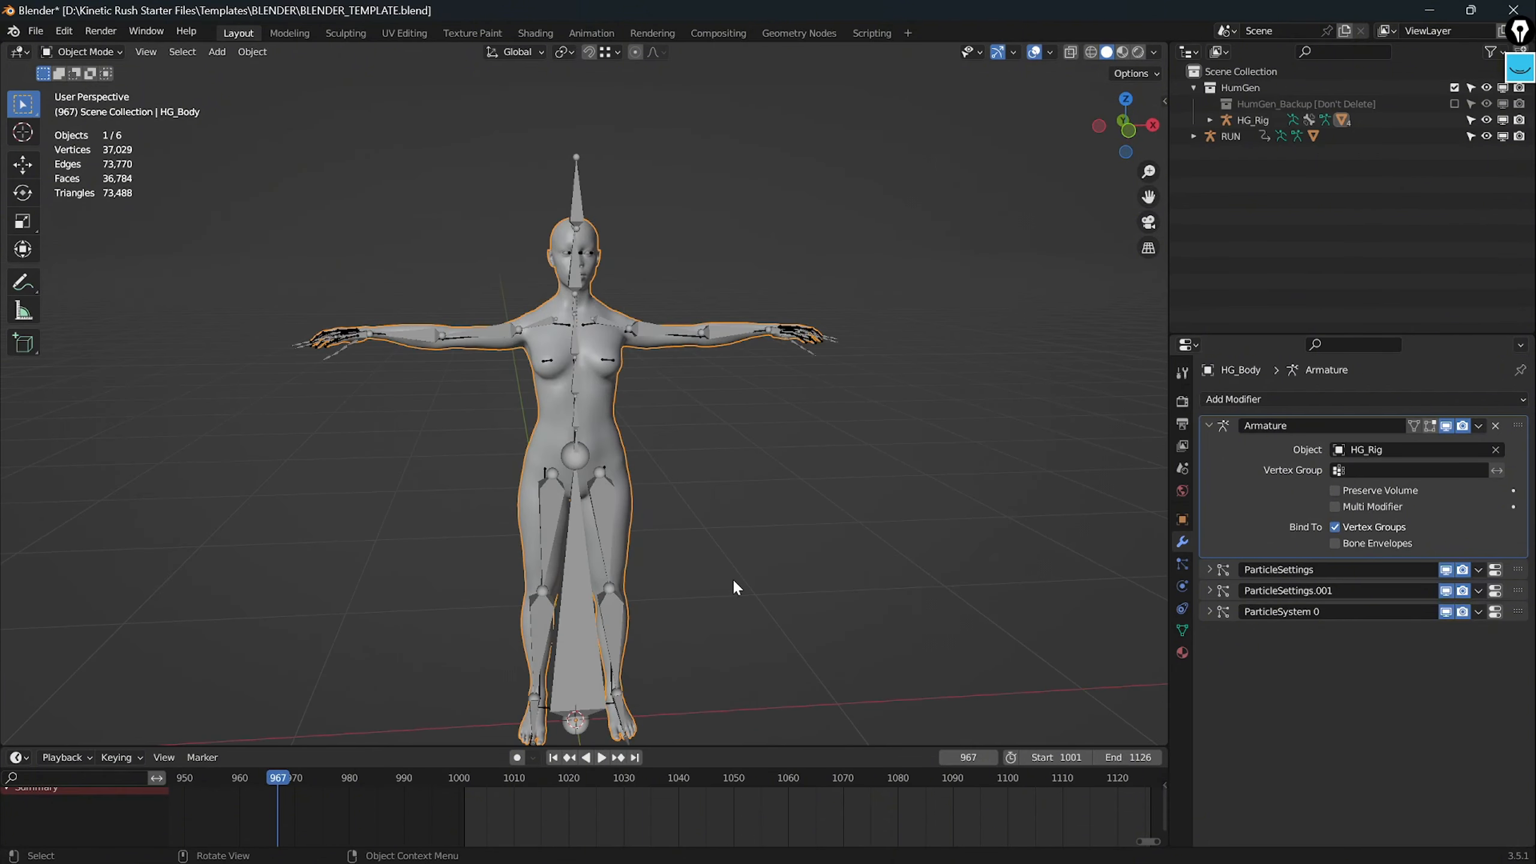
left_click(1477, 425)
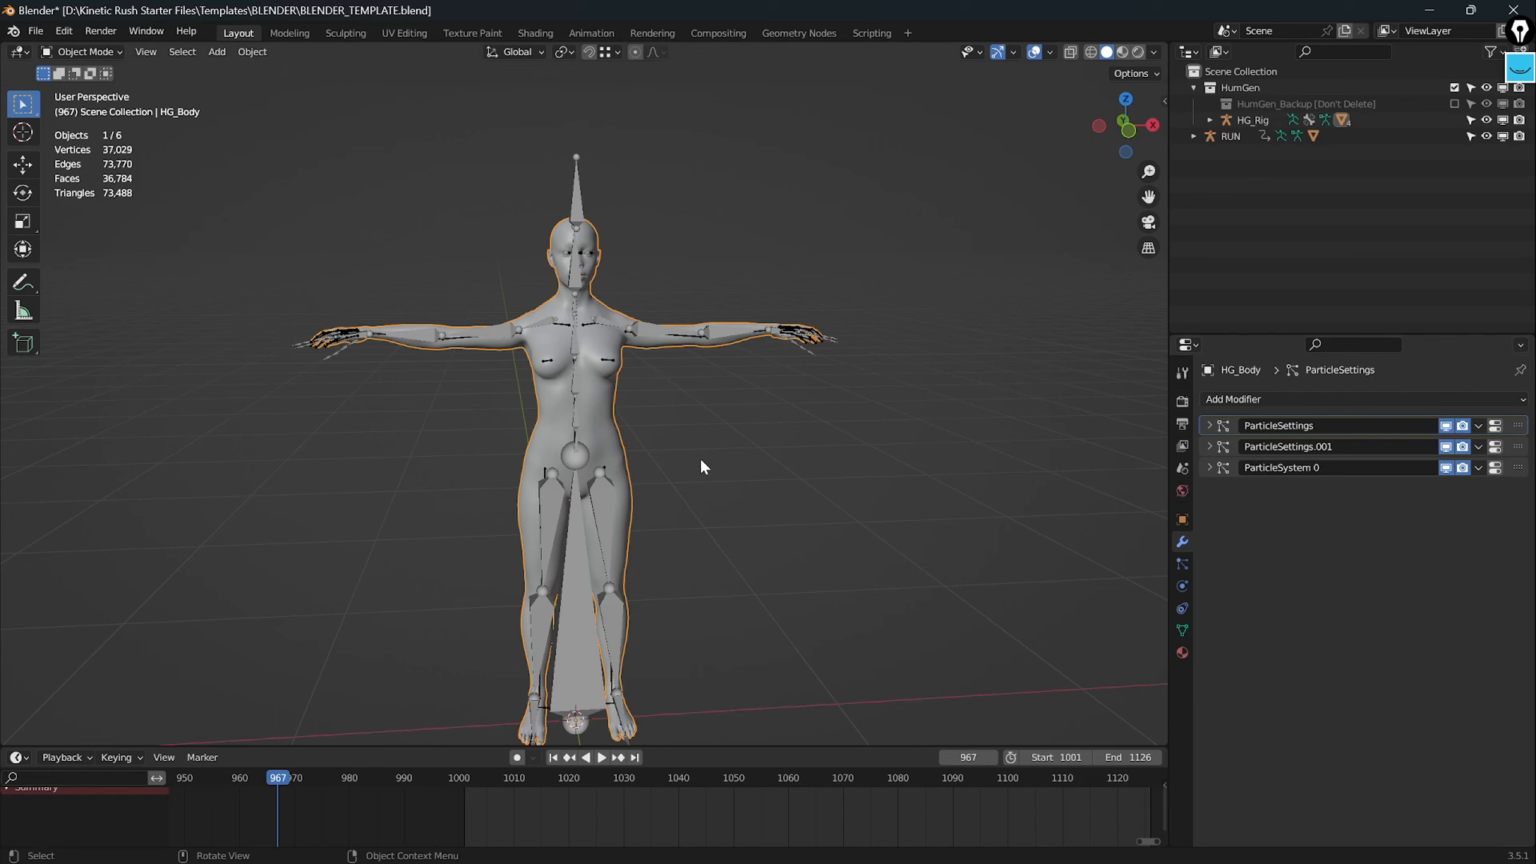
Step: Hide the HG_Rig armature and select the HG_Body mesh
left_click(585, 327)
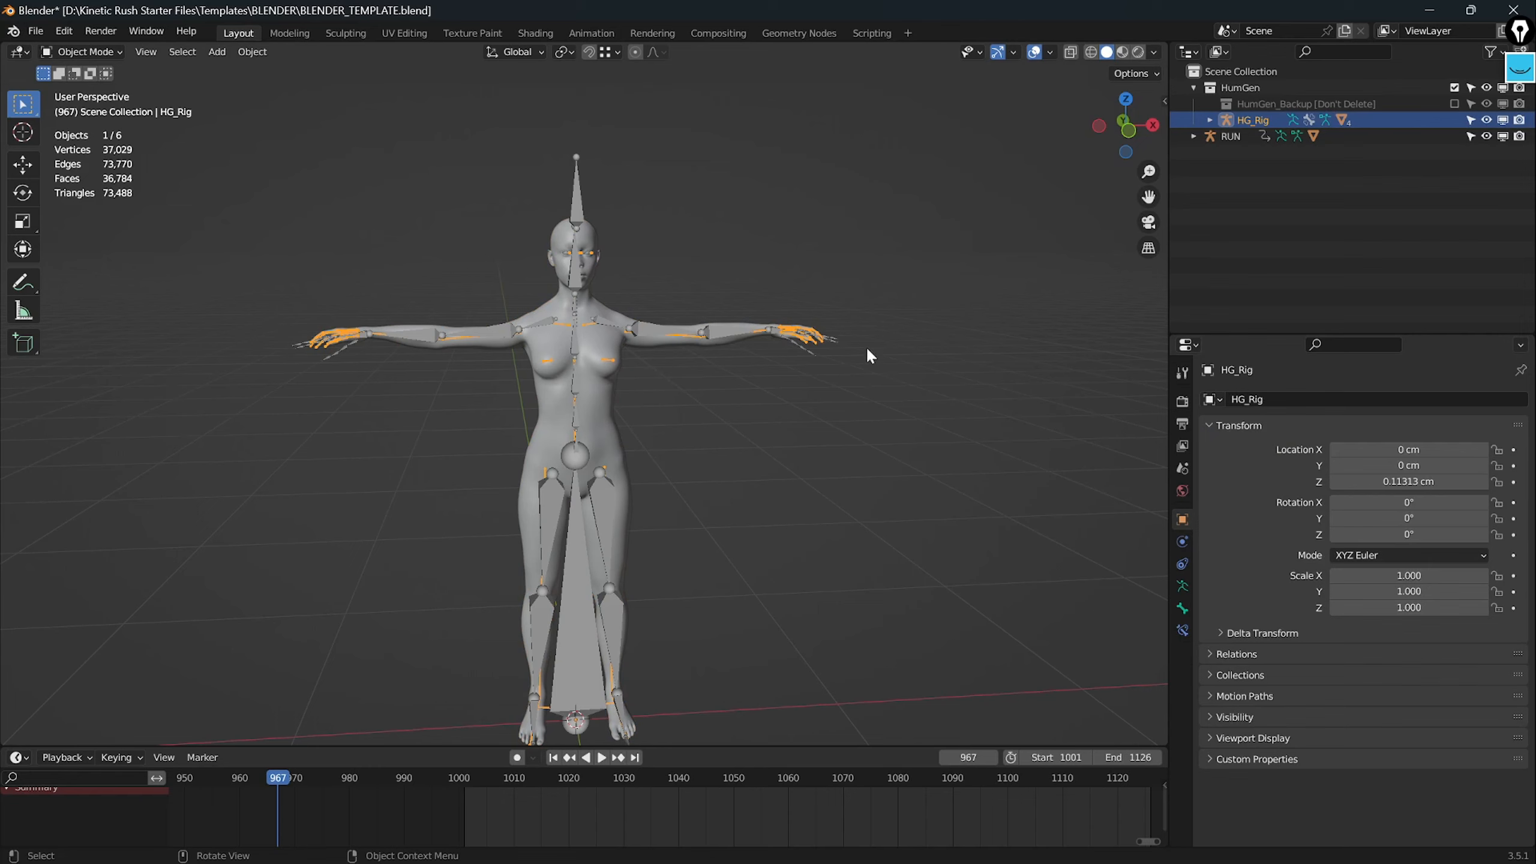
key("h")
left_click(595, 403)
Step: Load HG_Body into Auto-Rig Pro: Smart and place the neck marker at the base of the neck
key("n")
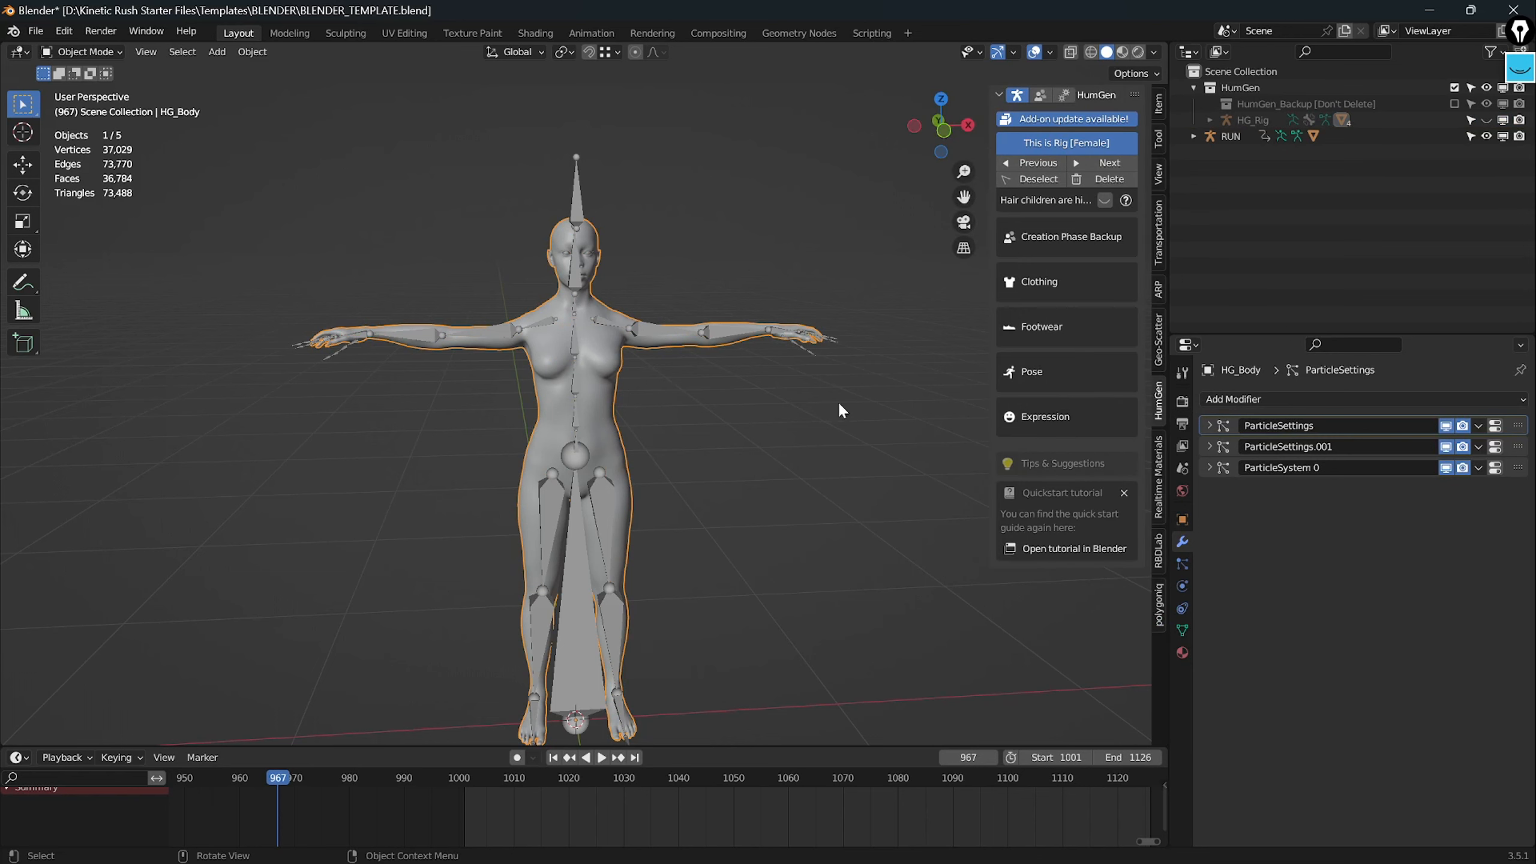
left_click(1156, 295)
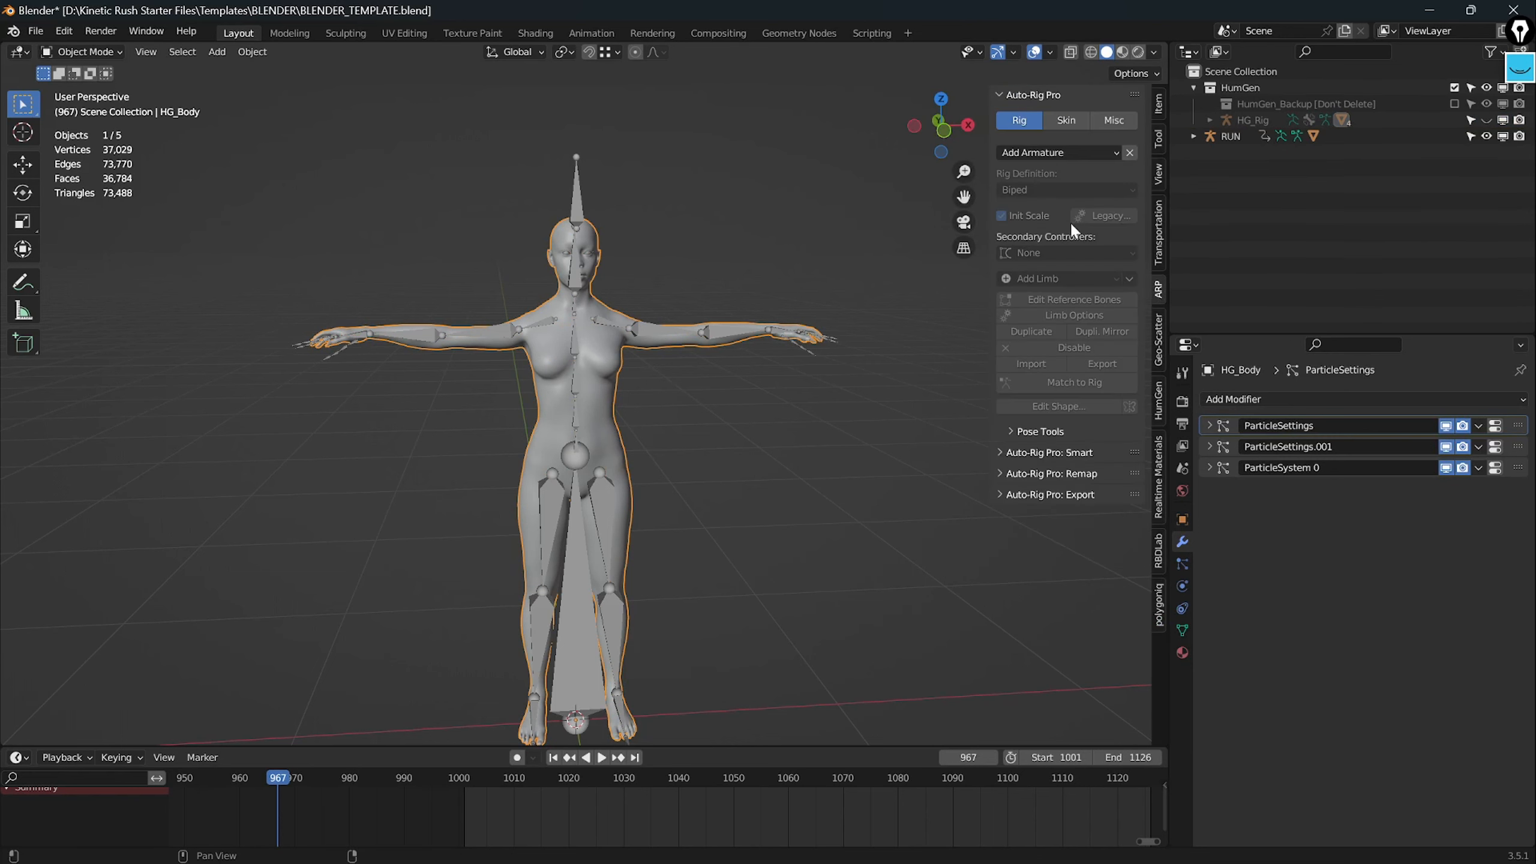
left_click(998, 453)
left_click(1068, 481)
left_click(1067, 502)
left_click(585, 226)
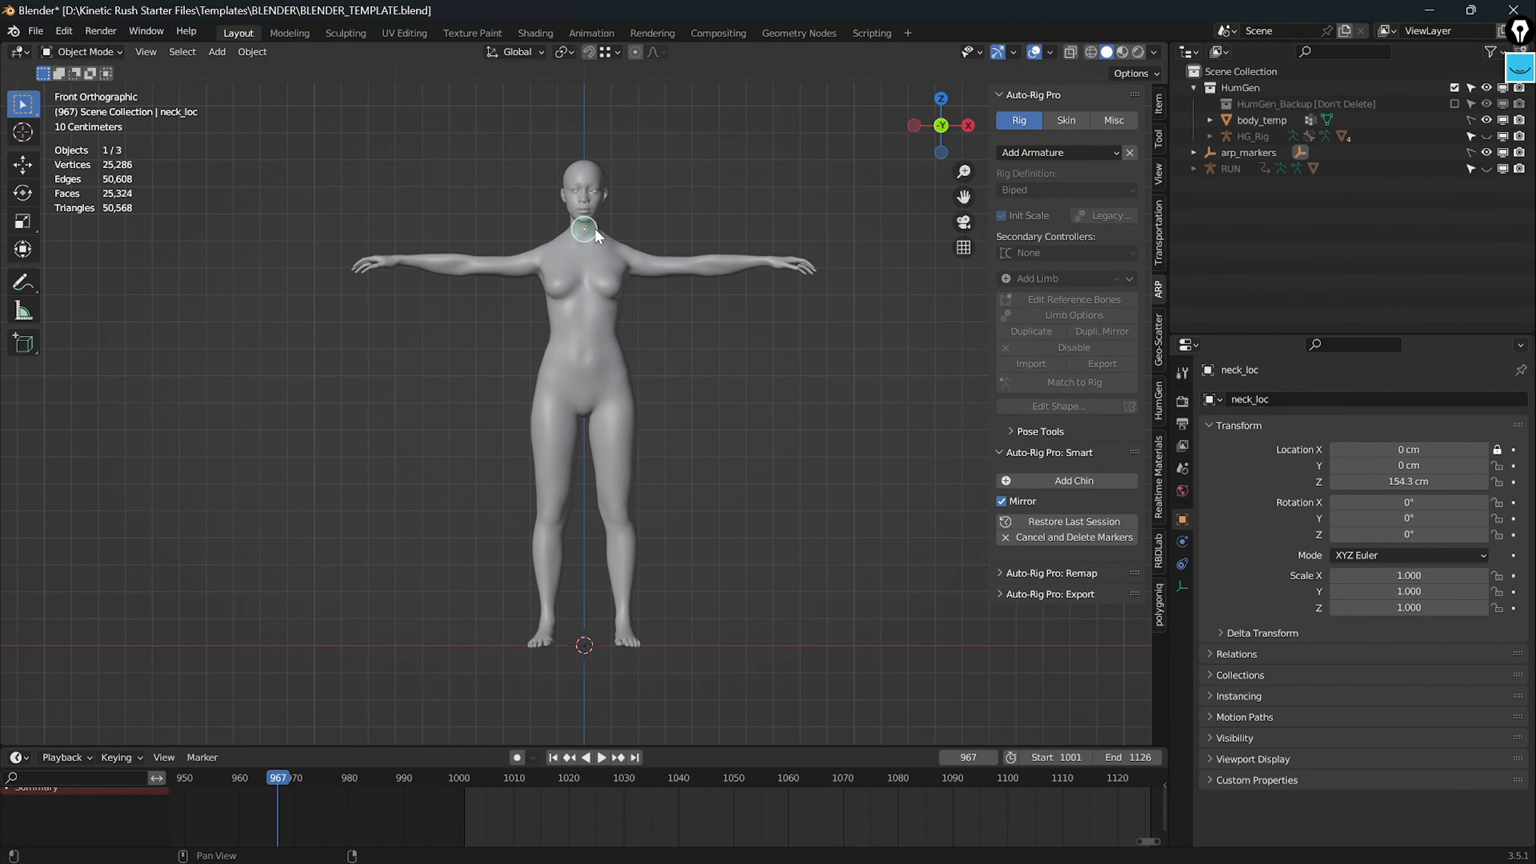
Step: Place the chin, shoulder, wrist, spine root and ankle markers with Mirror on, and generate the reference bones
scroll(596, 231, "up", 2)
left_click(1068, 482)
left_click(583, 129)
left_click(641, 175)
left_click(854, 191)
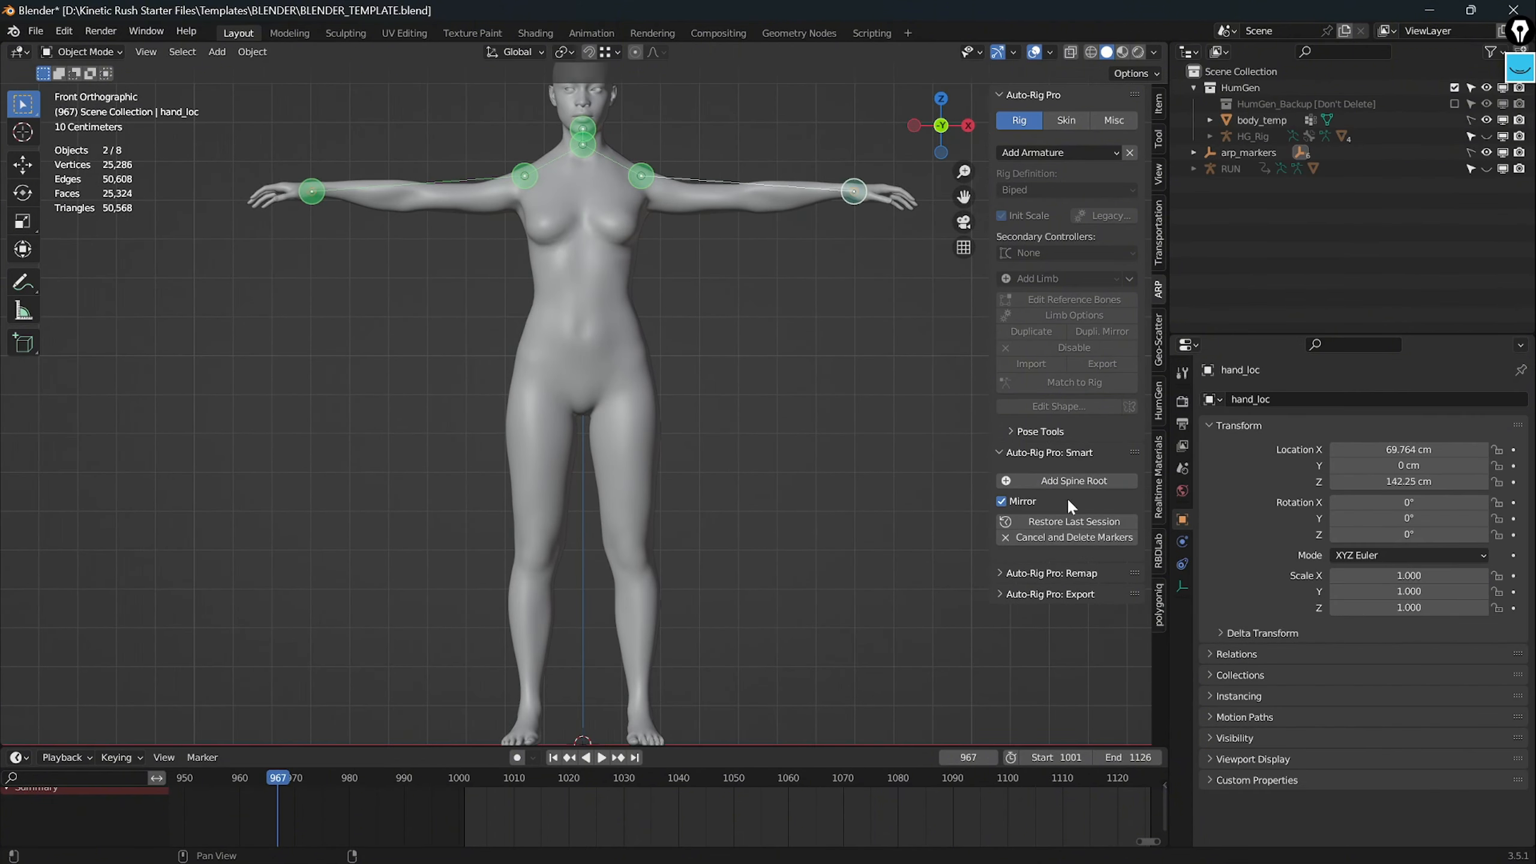
left_click(583, 406)
left_click(636, 708)
scroll(1062, 582, "down", 8)
left_click(1074, 615)
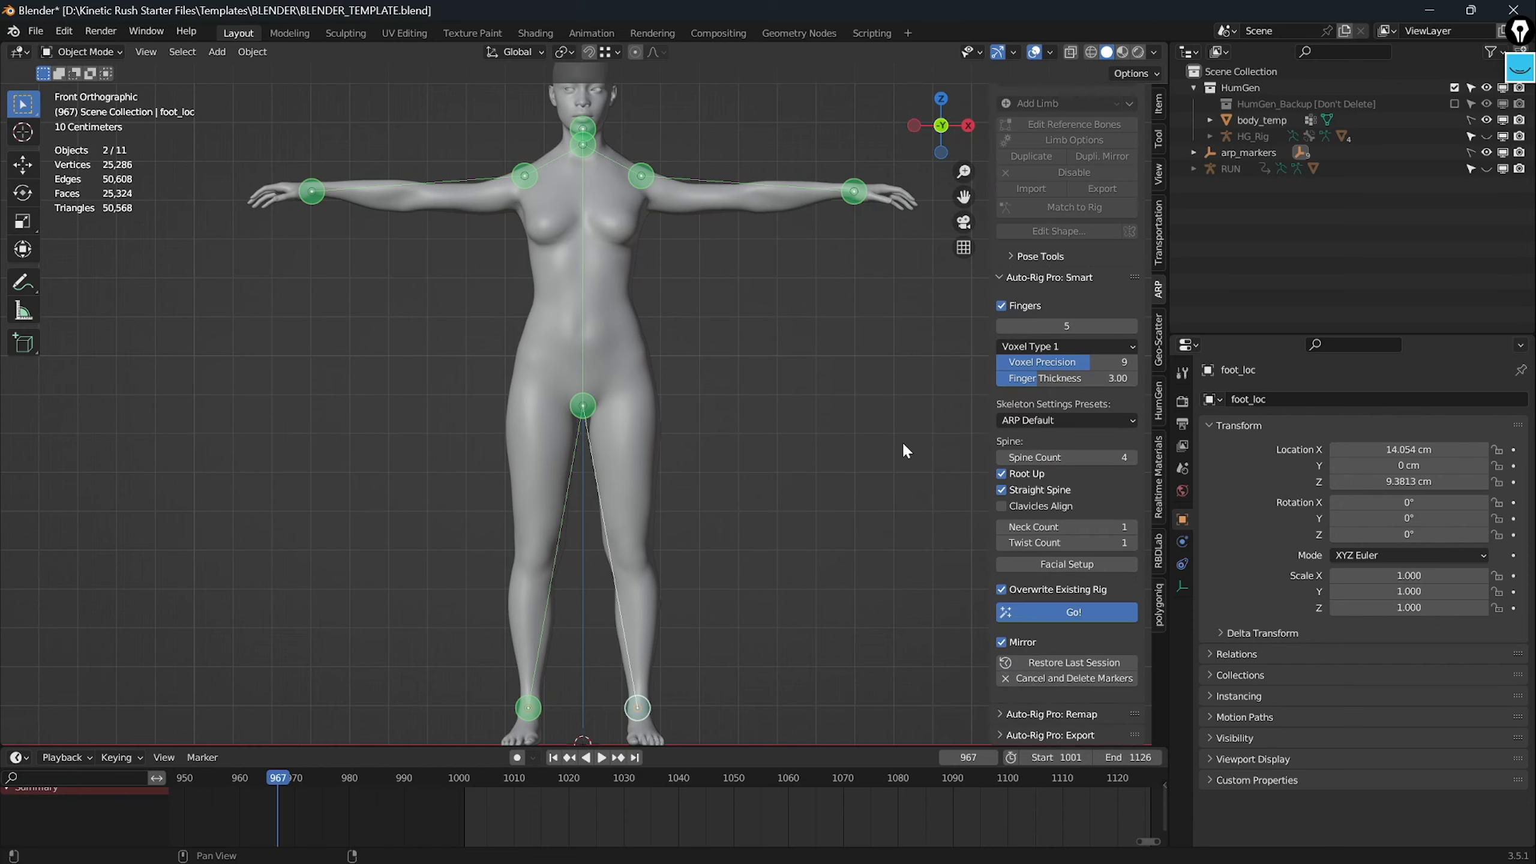
Step: In front view, lower the arm_ref.l elbow joint by about 3.5 cm
middle_click_drag(865, 390, 827, 449)
scroll(826, 449, "down", 1)
key("KP_1")
left_click(720, 223)
key("g")
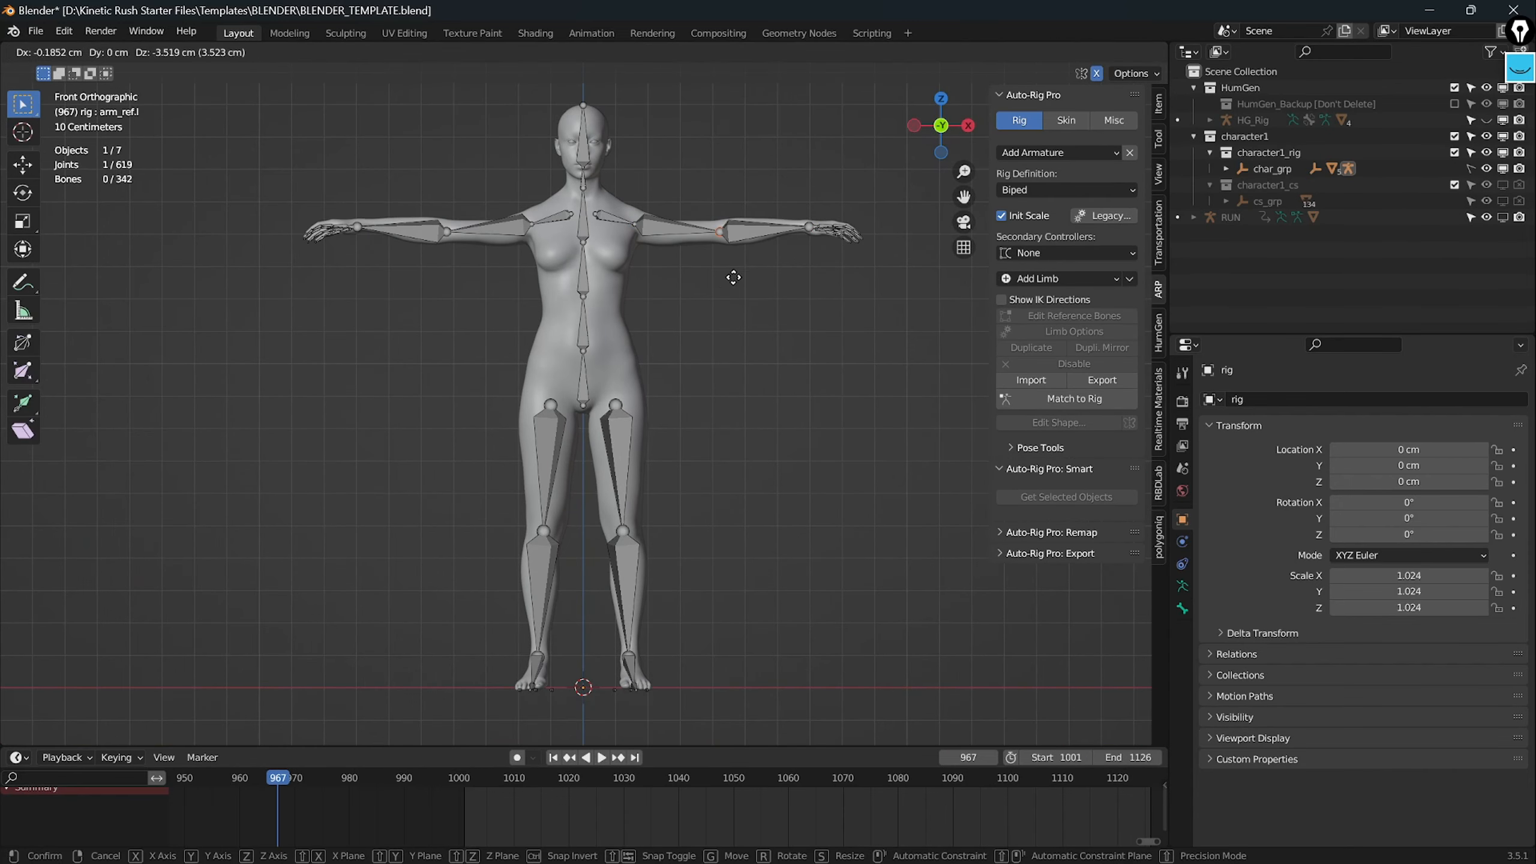
left_click(732, 279)
Step: Reposition the knee and spine reference joints in side view, and generate the control rig with Match to Rig
key("KP_3")
left_click(603, 527)
key("g")
left_click(593, 298)
key("g")
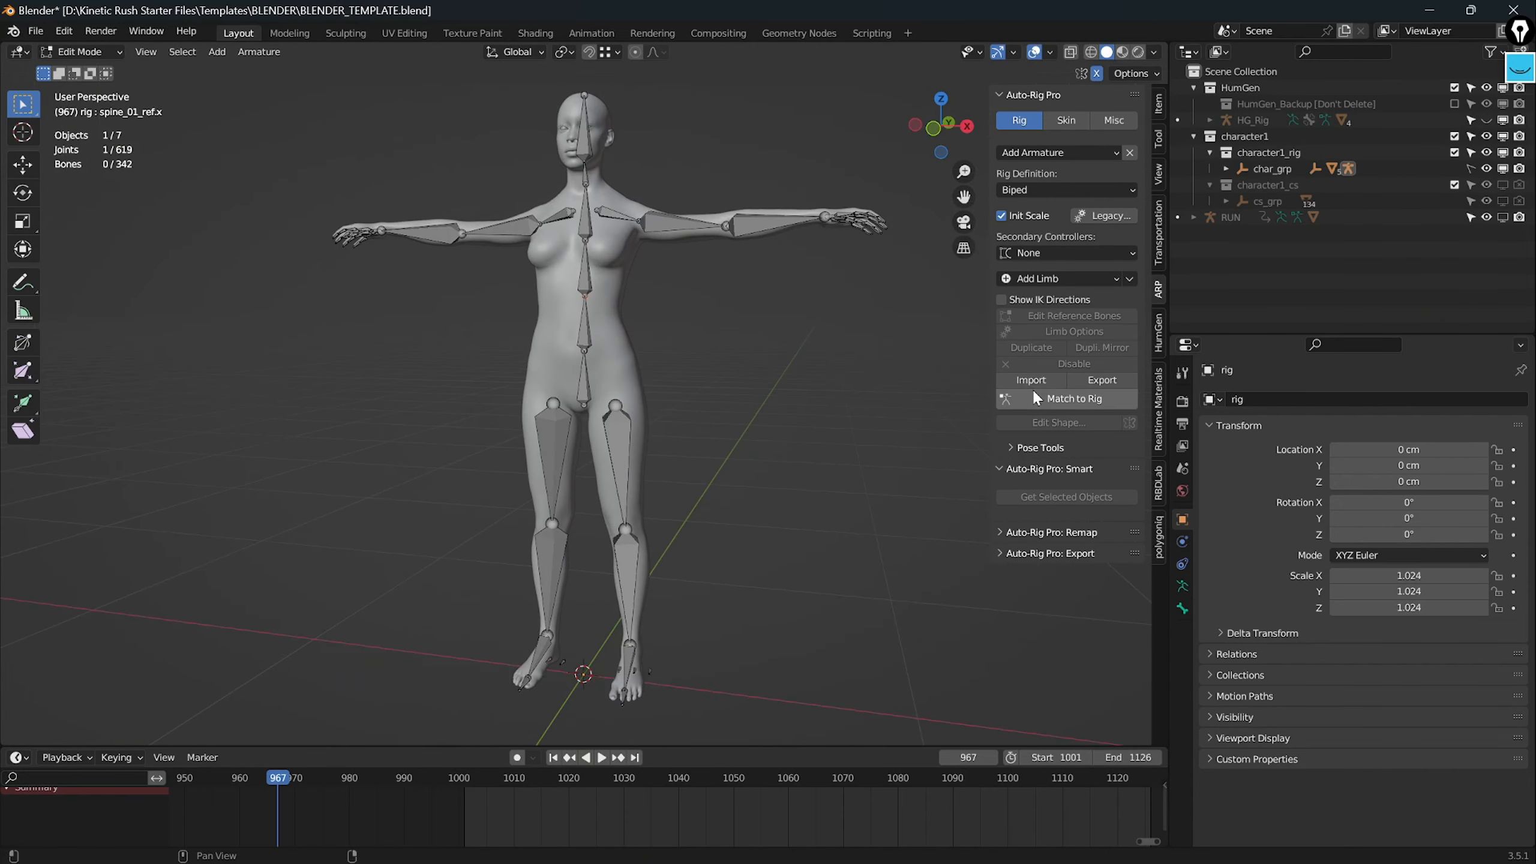
left_click(1042, 401)
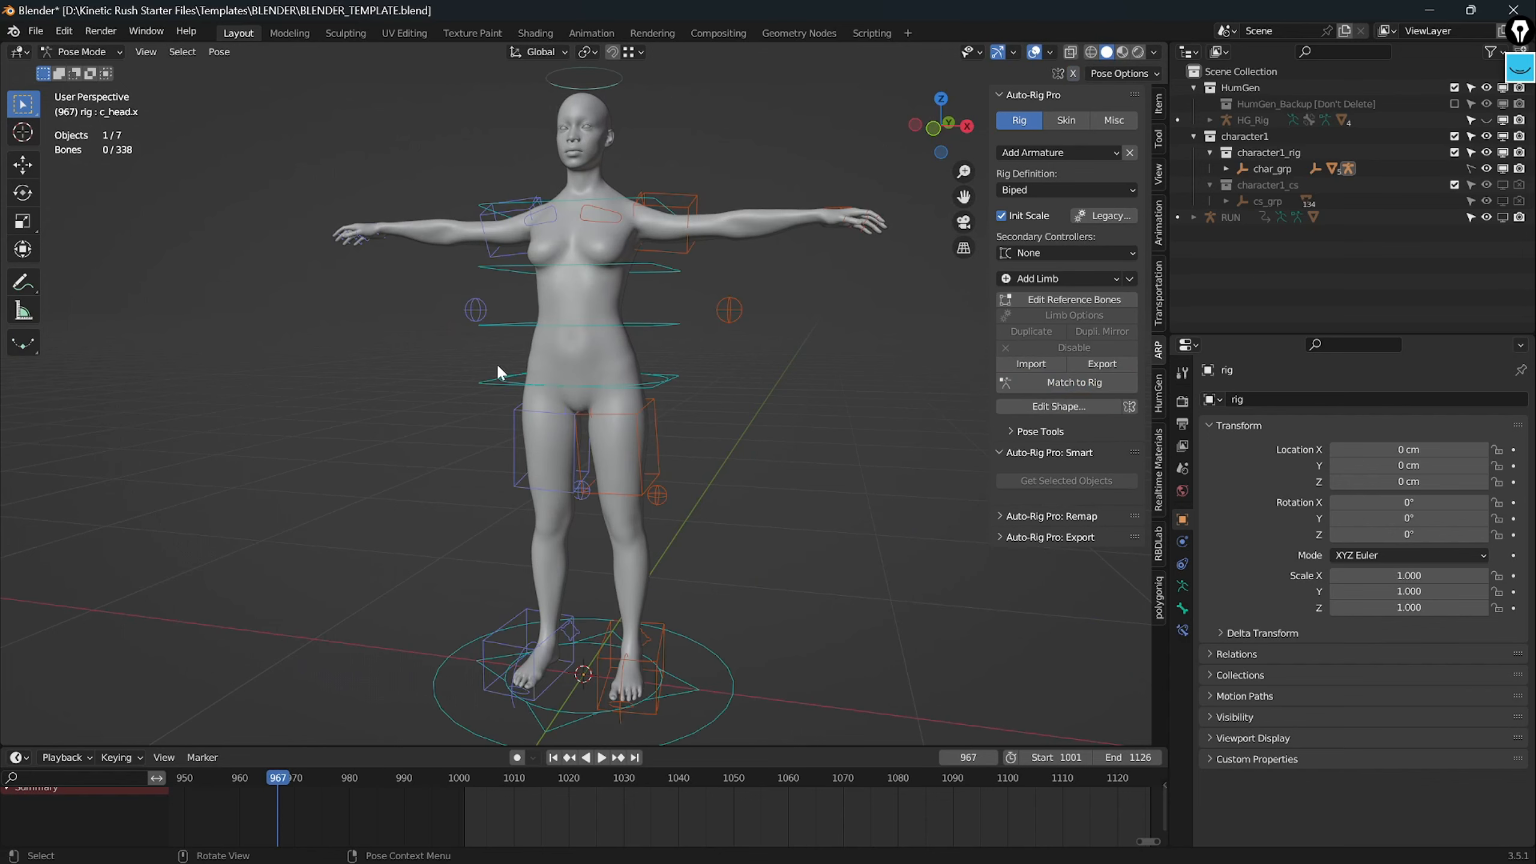
Step: Test-move the c_hand_ik.l control to check whether the body mesh follows the rig, and cancel the move
middle_click_drag(689, 236, 727, 344)
scroll(727, 314, "down", 4)
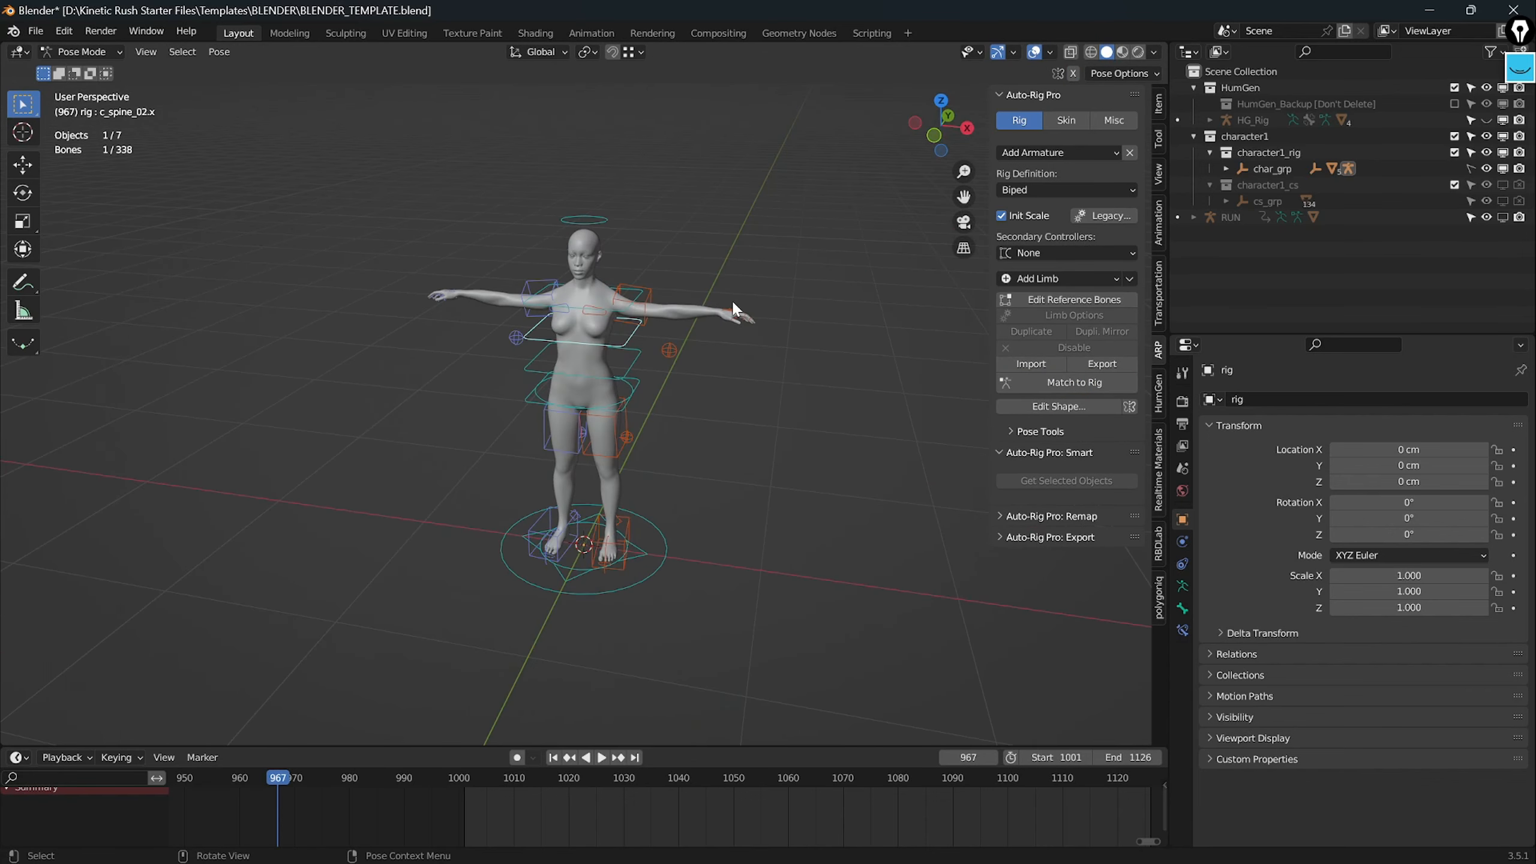
left_click(732, 304)
key("g")
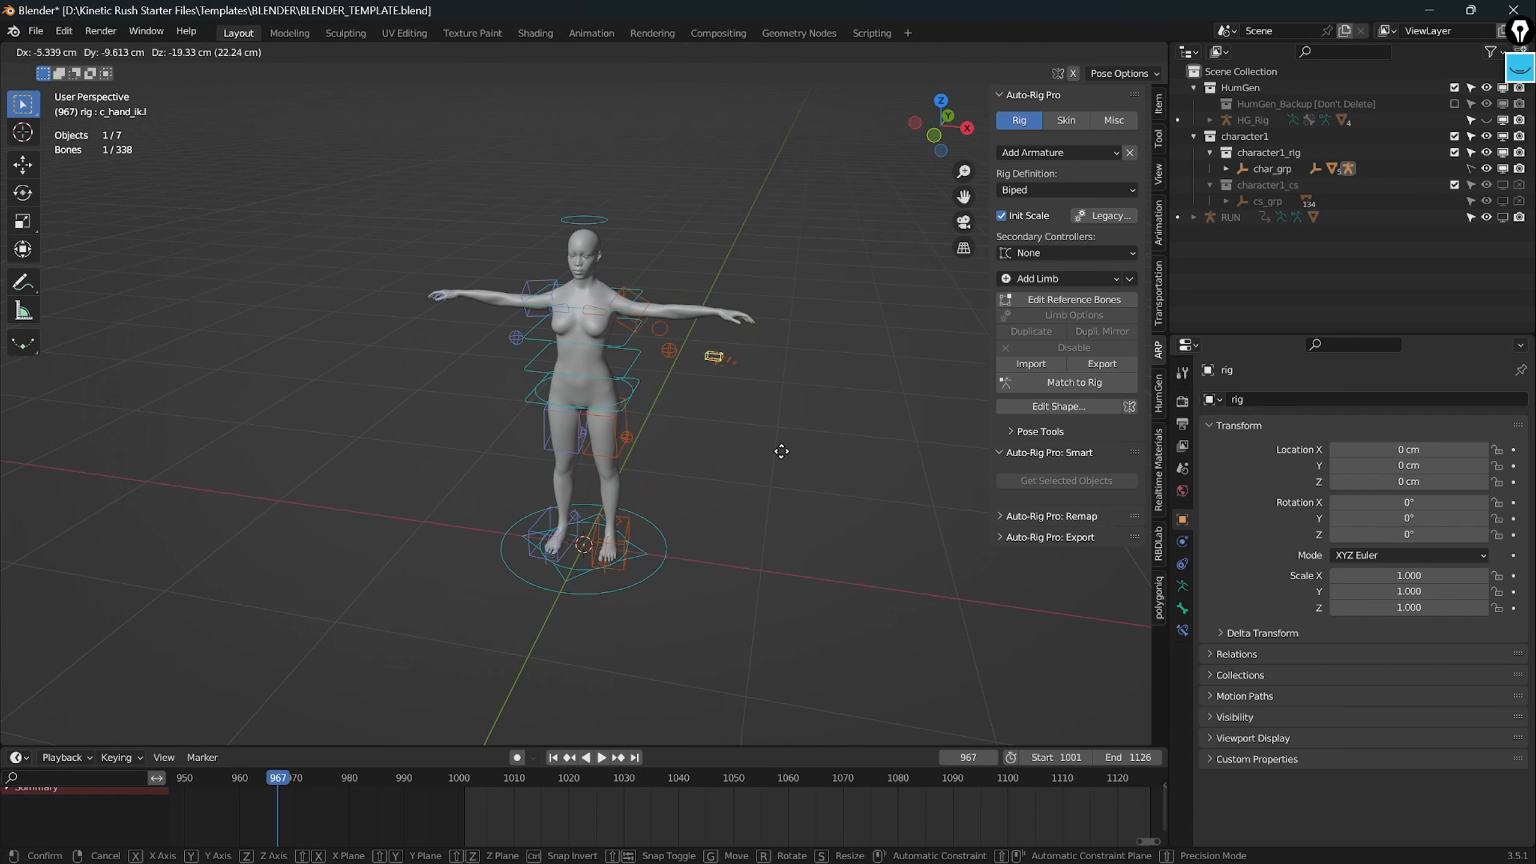
key("Escape")
Step: In Object Mode, bind the HG_Body mesh to the Auto-Rig Pro rig using the Heat Maps engine with Scale Fix enabled
left_click(95, 54)
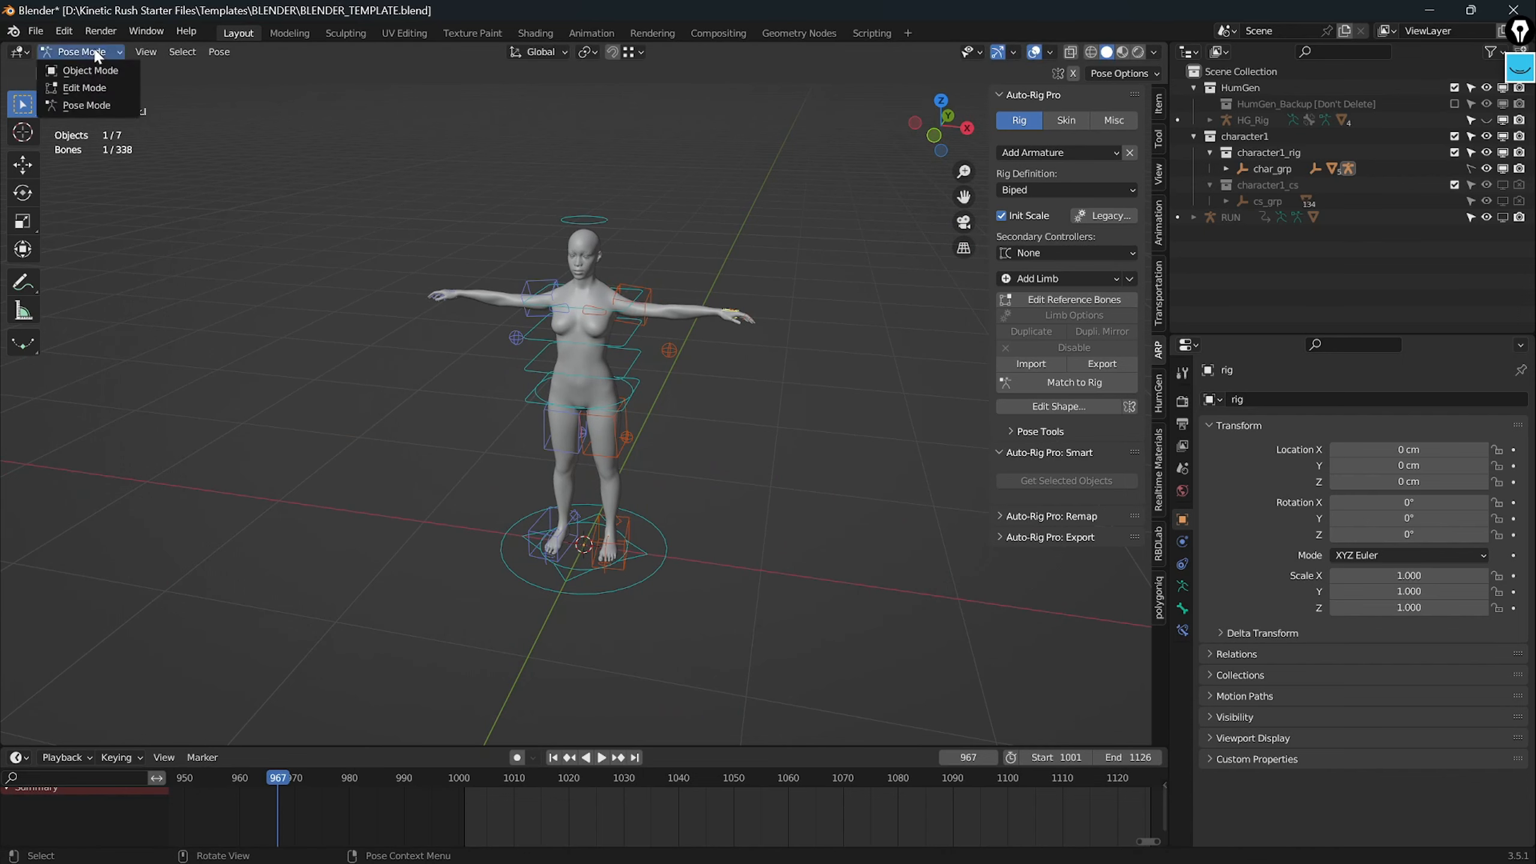
left_click(90, 70)
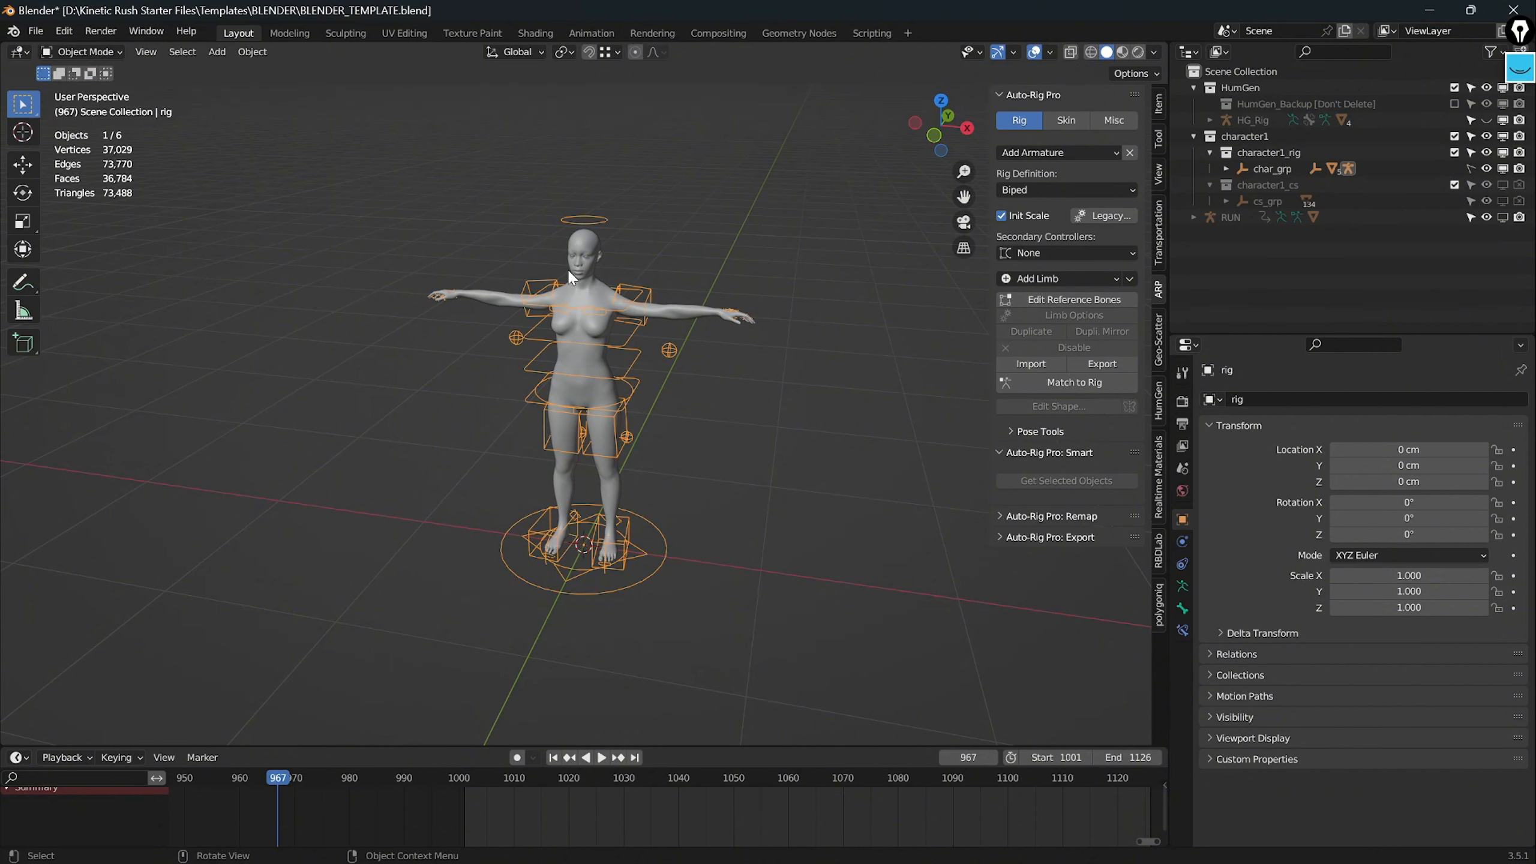
scroll(568, 273, "up", 3)
middle_click_drag(615, 293, 519, 347, "shift")
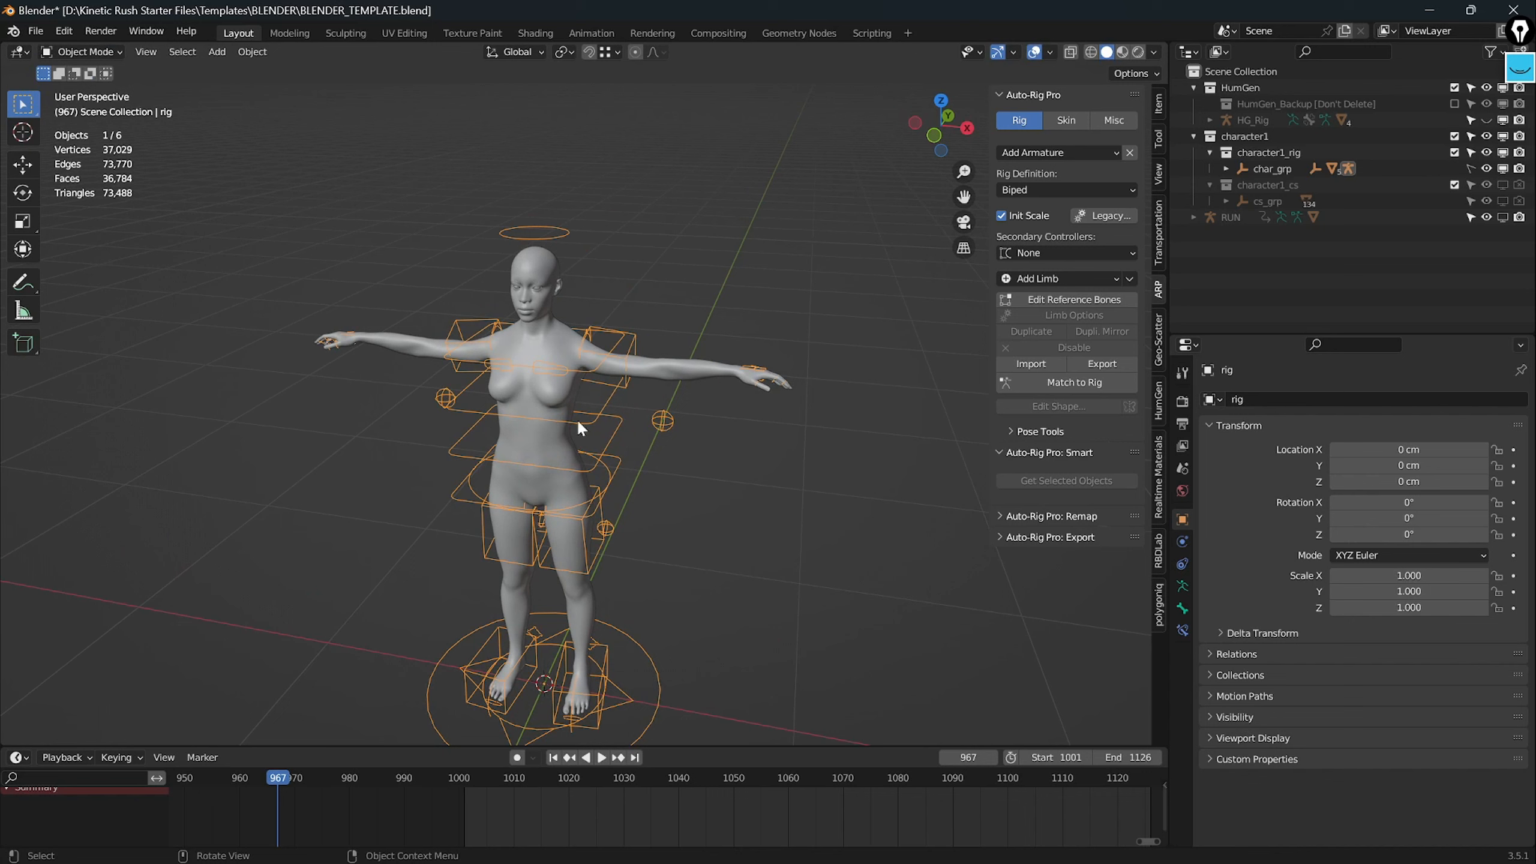
left_click(1059, 120)
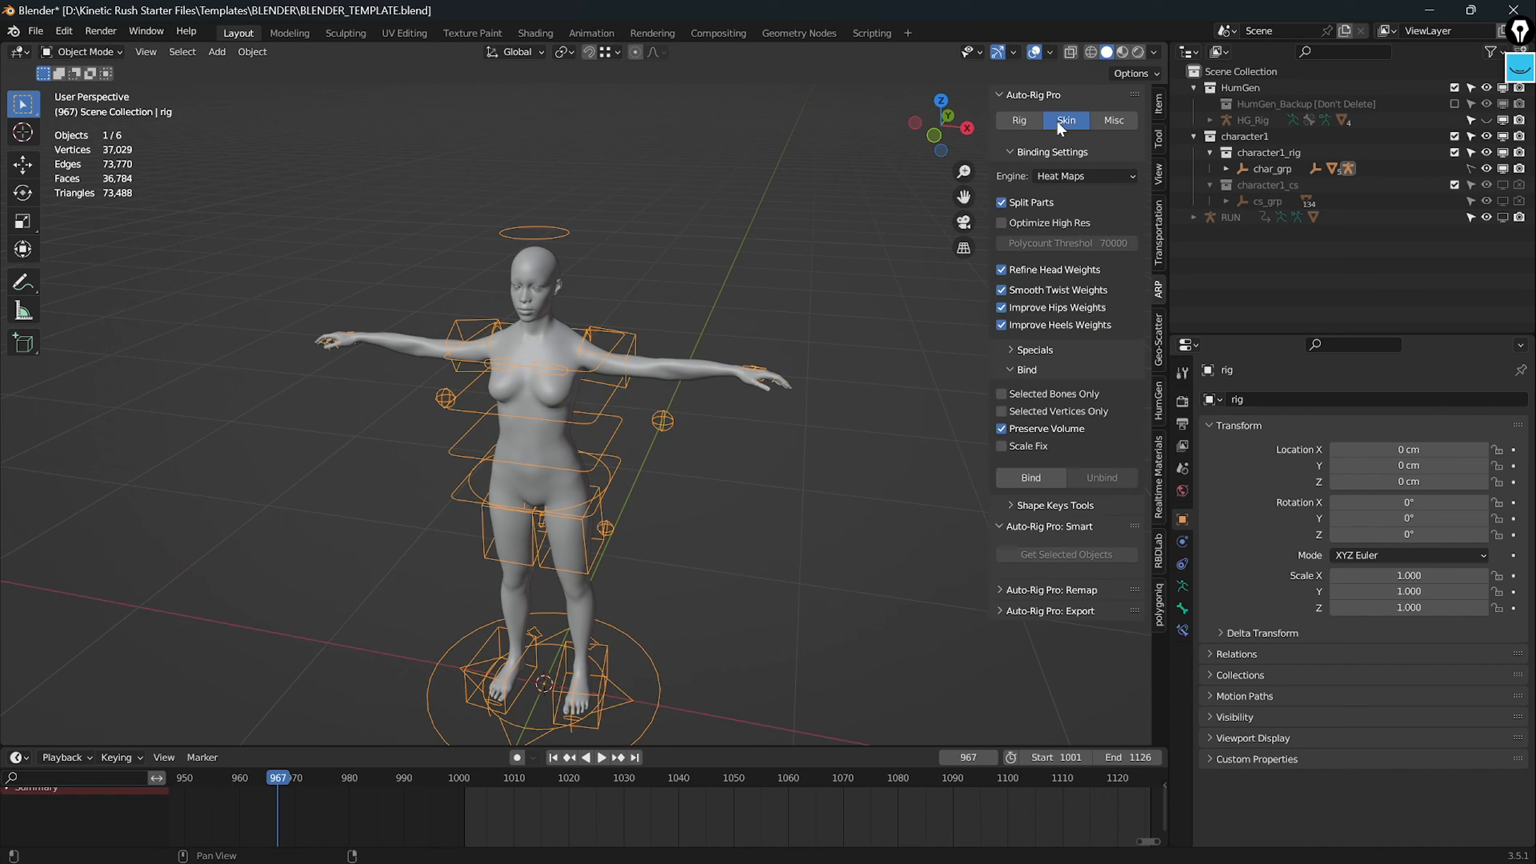
left_click(1028, 446)
left_click(634, 339, "shift")
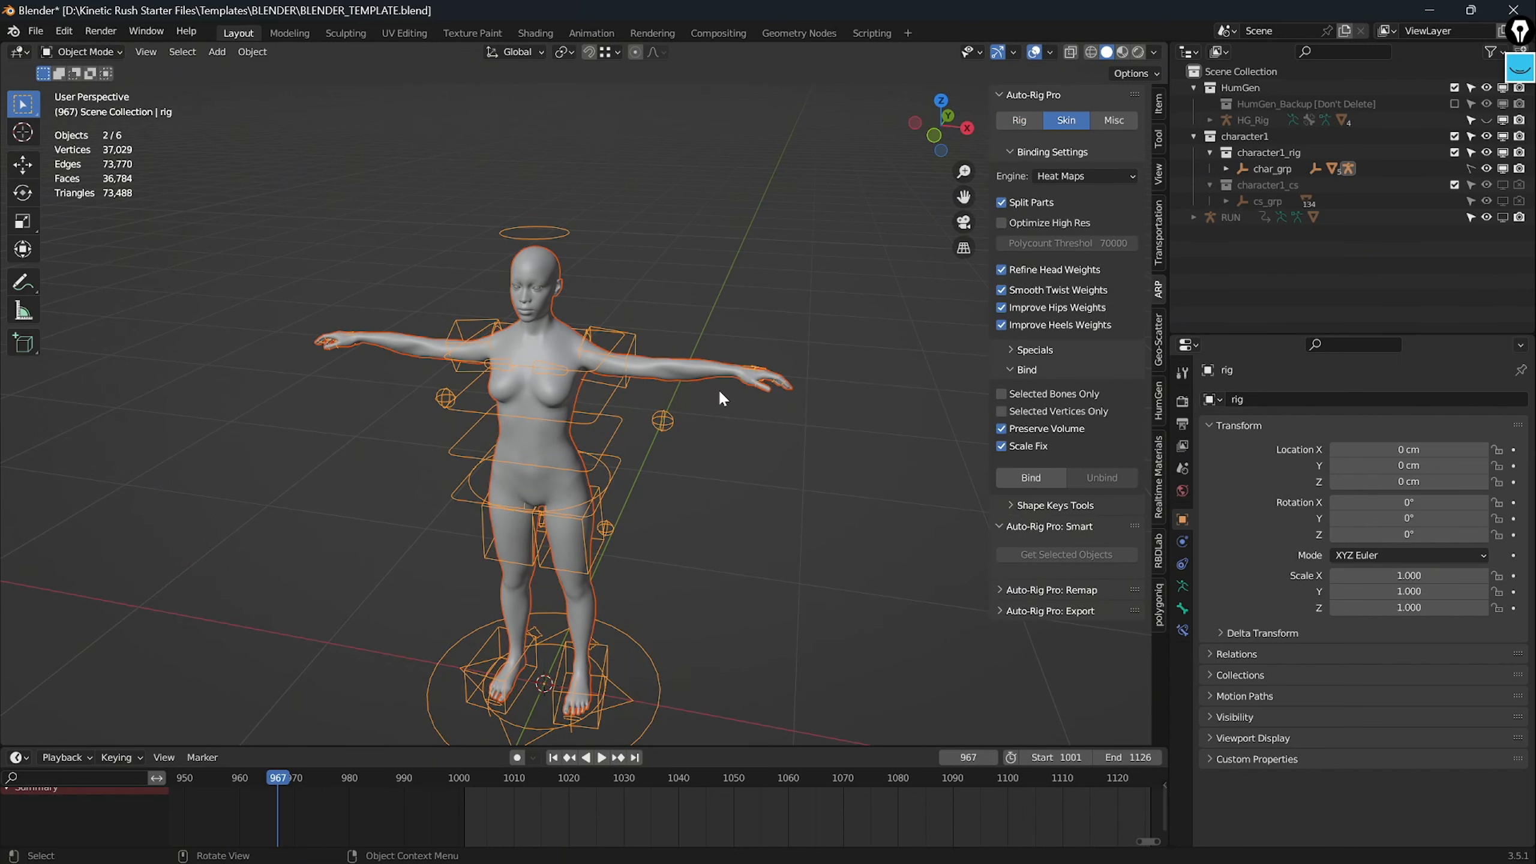
left_click(688, 368)
left_click(630, 333, "shift")
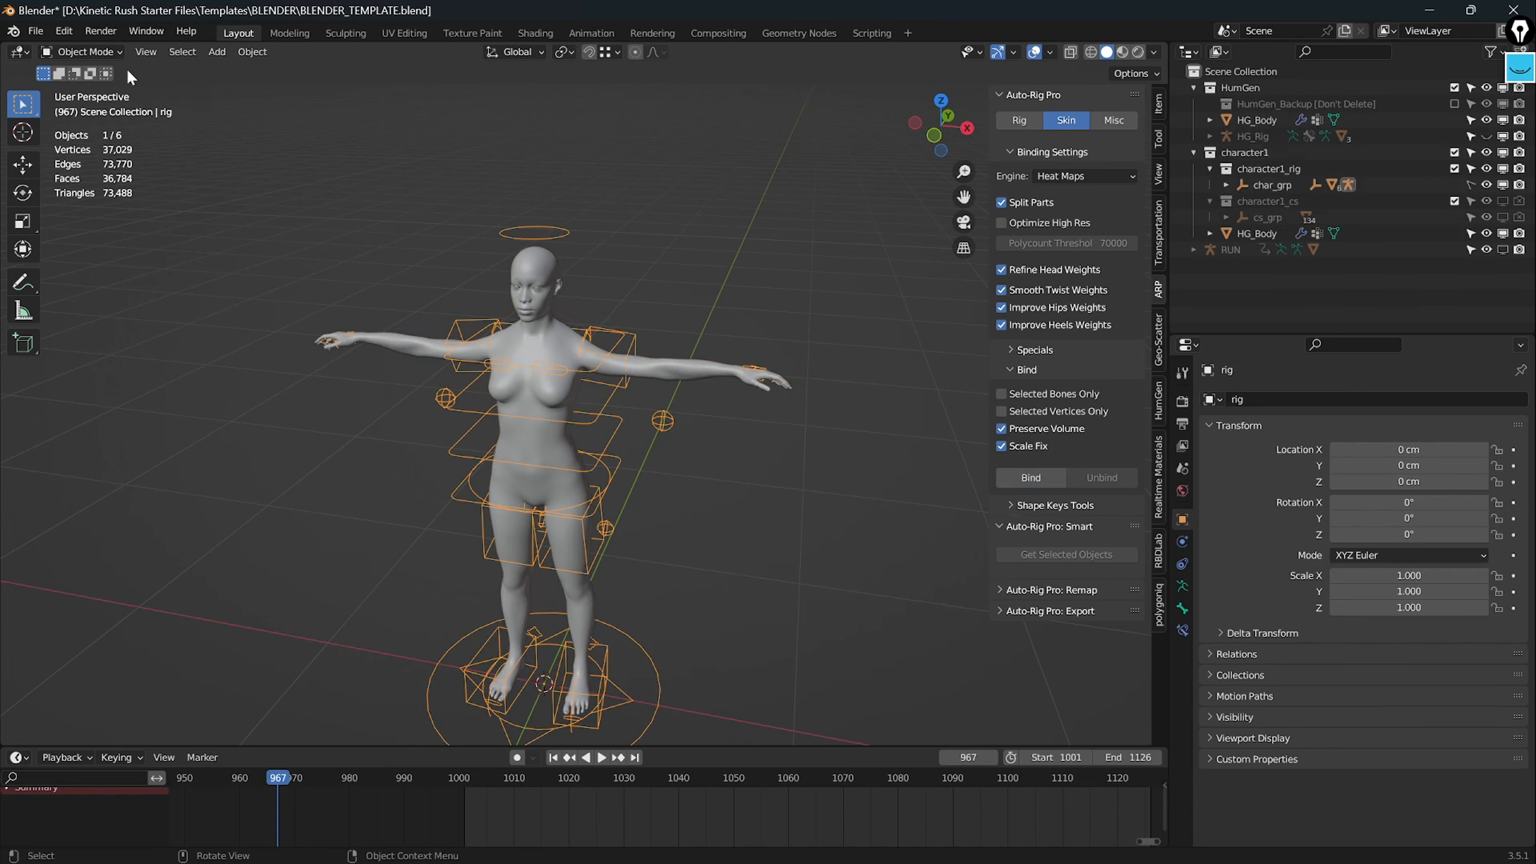
Step: In Pose Mode, test-move the c_hand_ik.l control to check the arm deformation, and cancel the move
left_click(107, 53)
left_click(115, 103)
key("g")
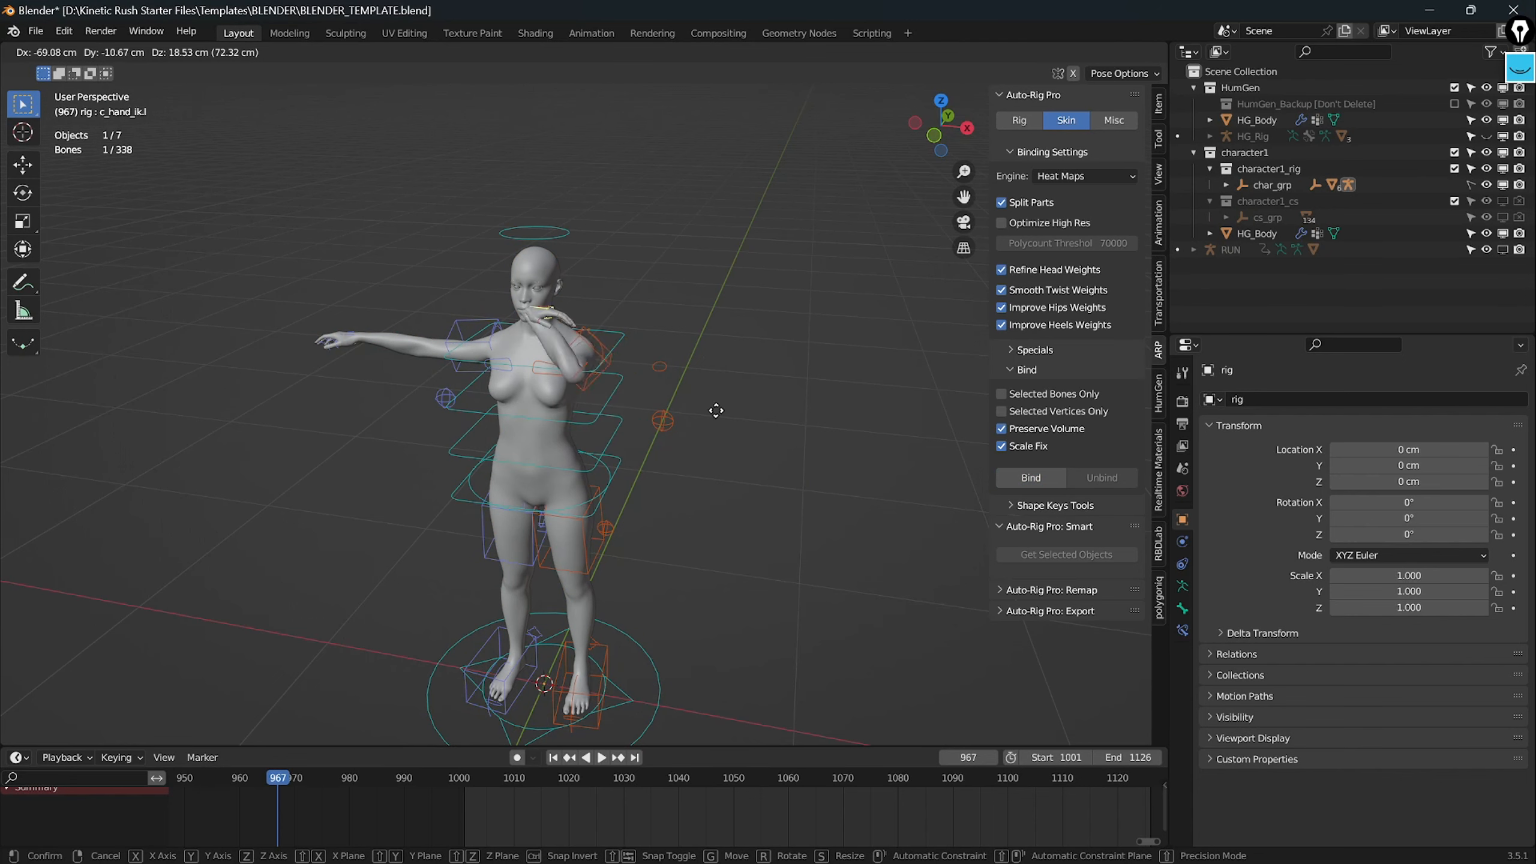
key("Escape")
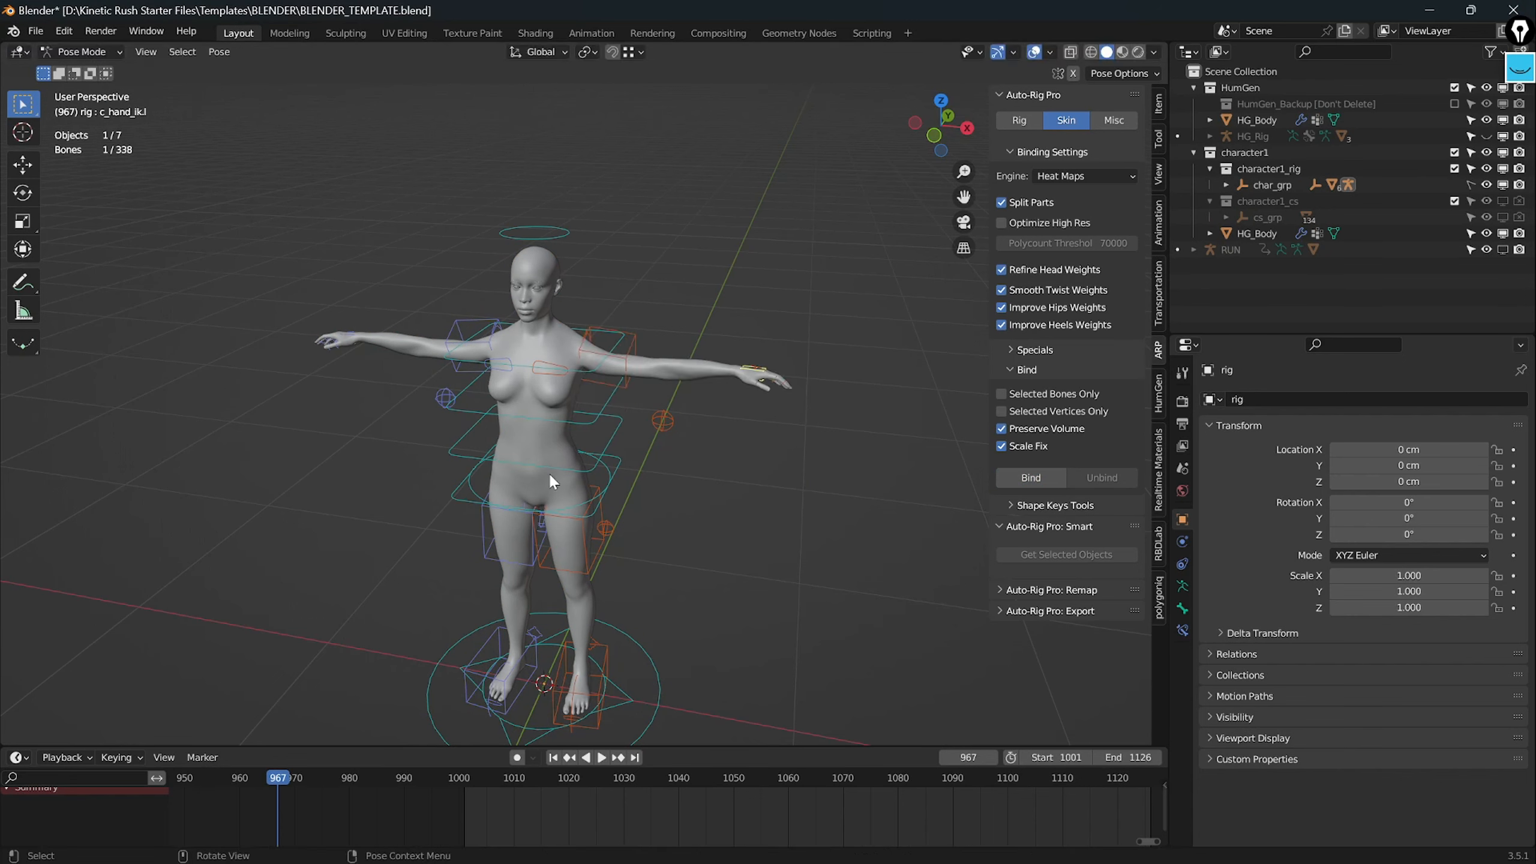
Step: Test-move the c_foot_ik.l control from the front and the side to check the leg deformation, cancelling each move
left_click(608, 662)
key("g")
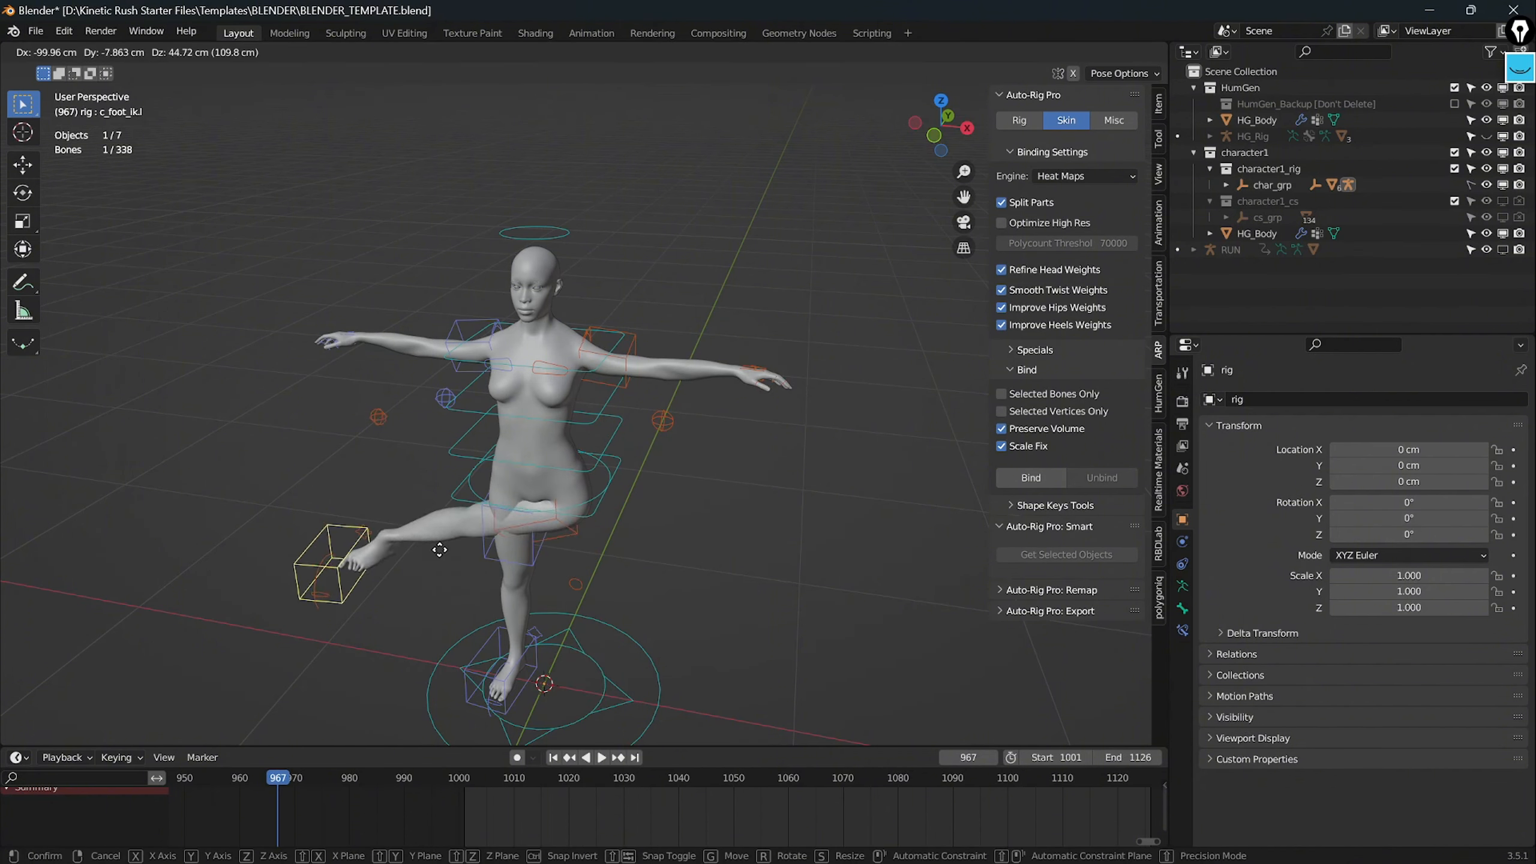
key("Escape")
middle_click_drag(748, 601, 611, 541)
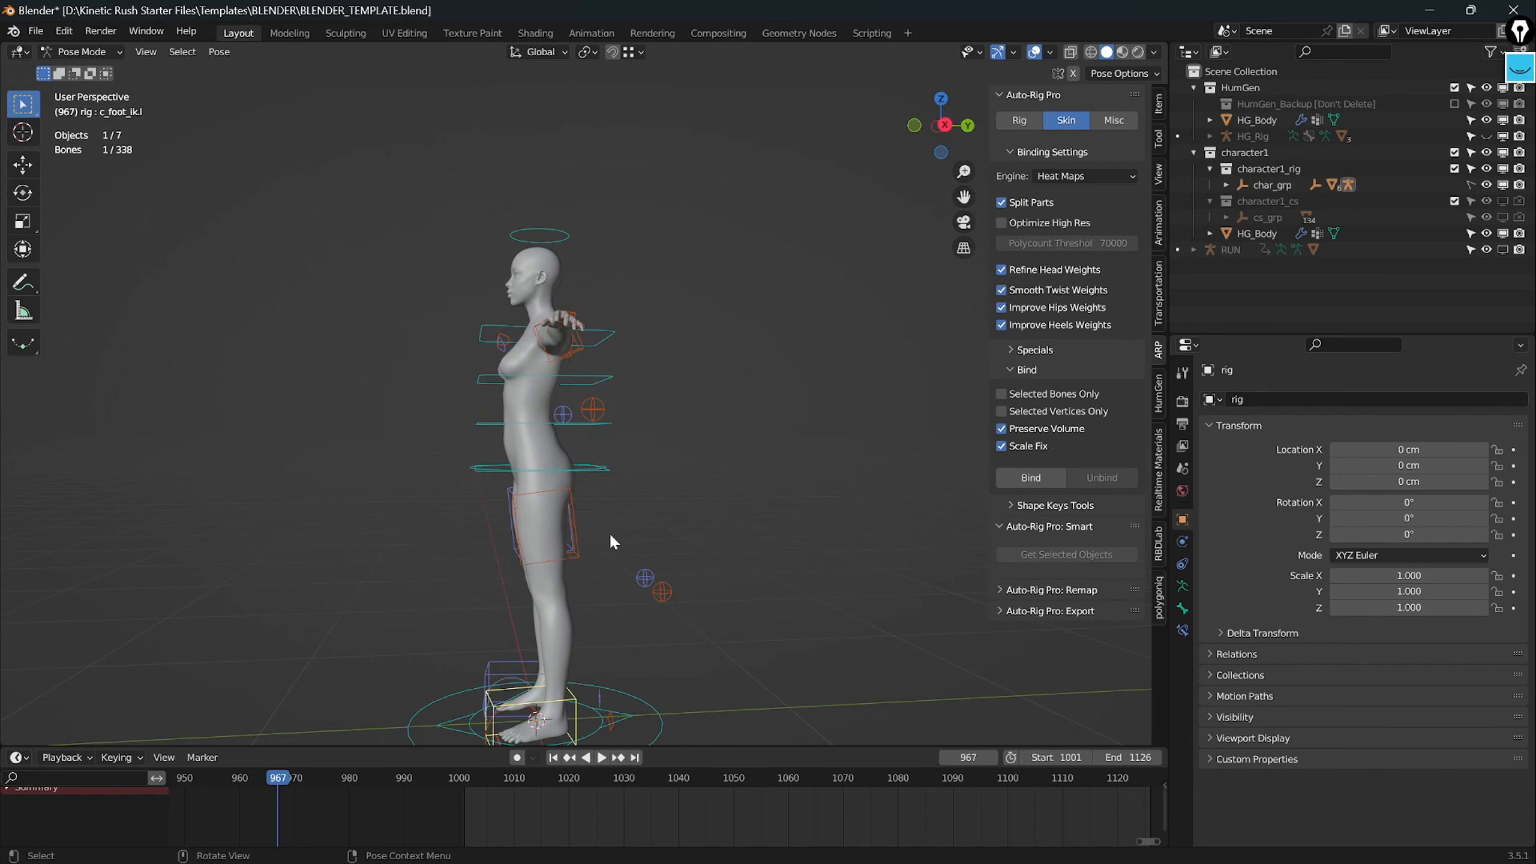
key("g")
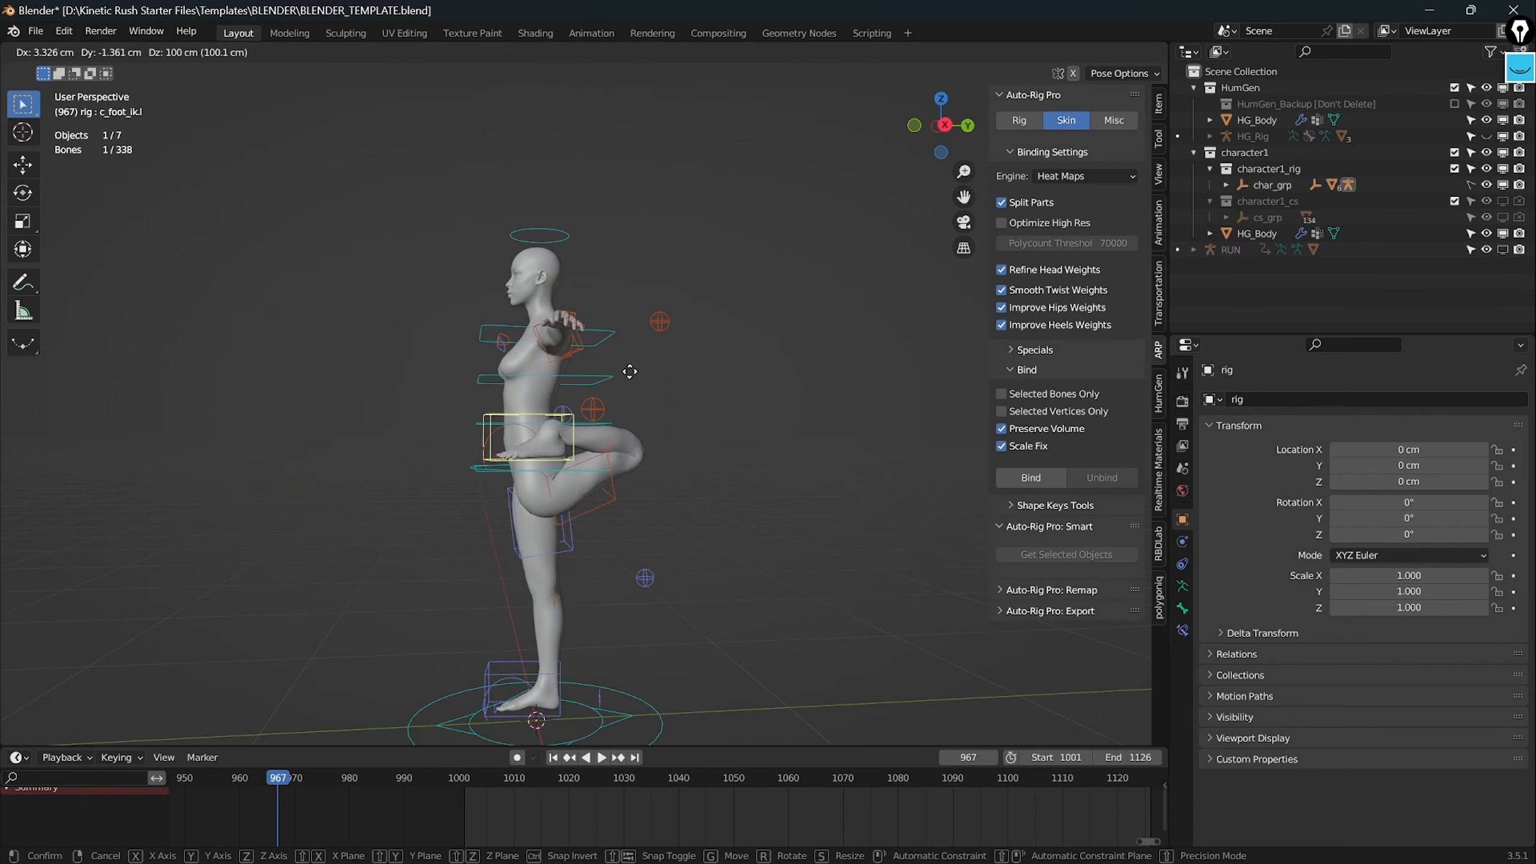
key("Escape")
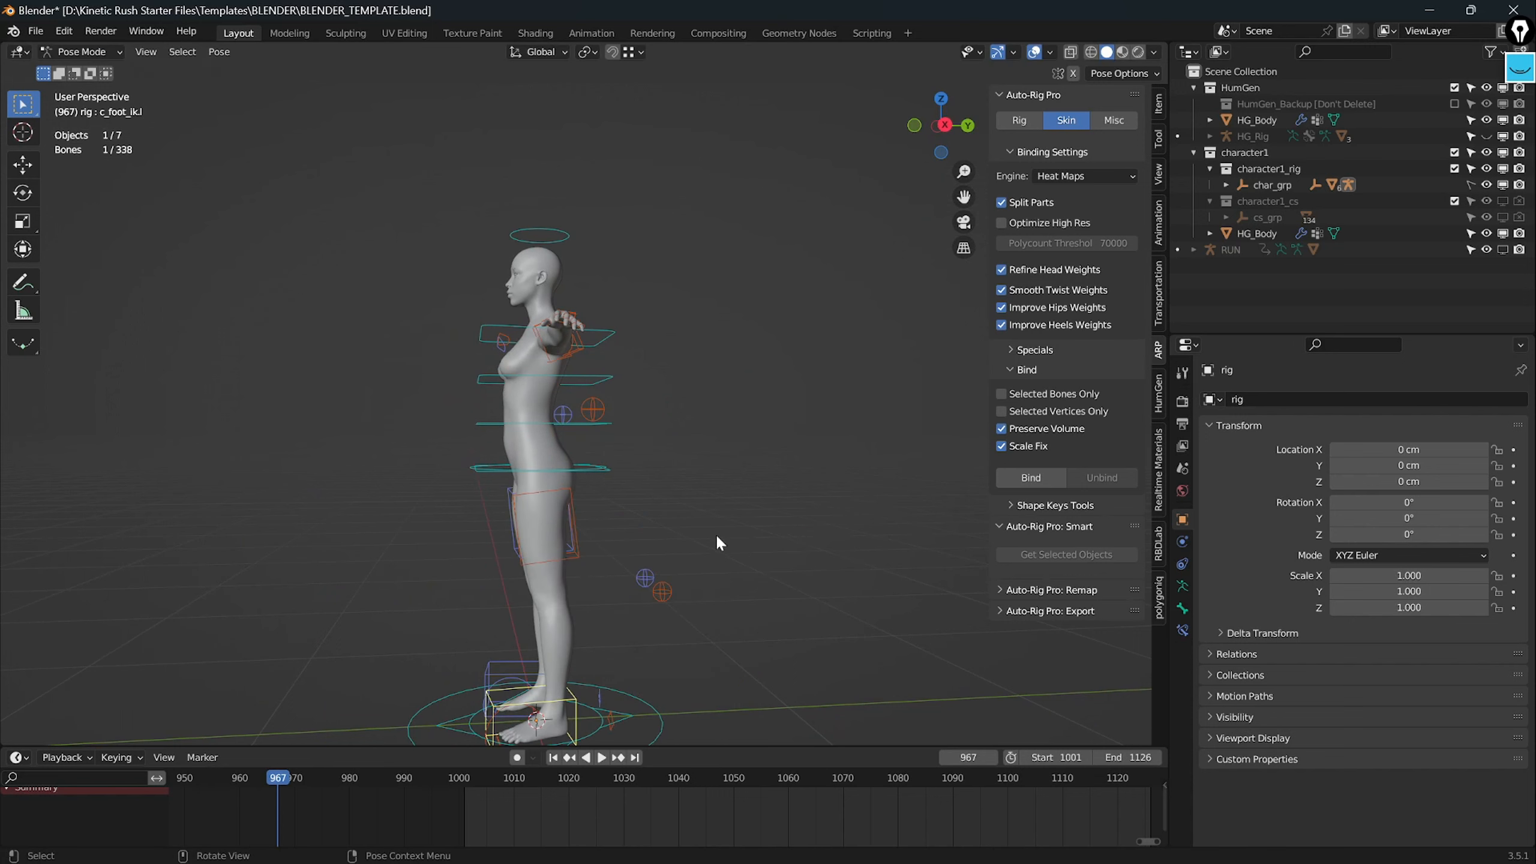
Step: Return to Object Mode, fold away the Auto-Rig Pro main and Smart sections, and expand the Remap settings
left_click(82, 52)
left_click(92, 71)
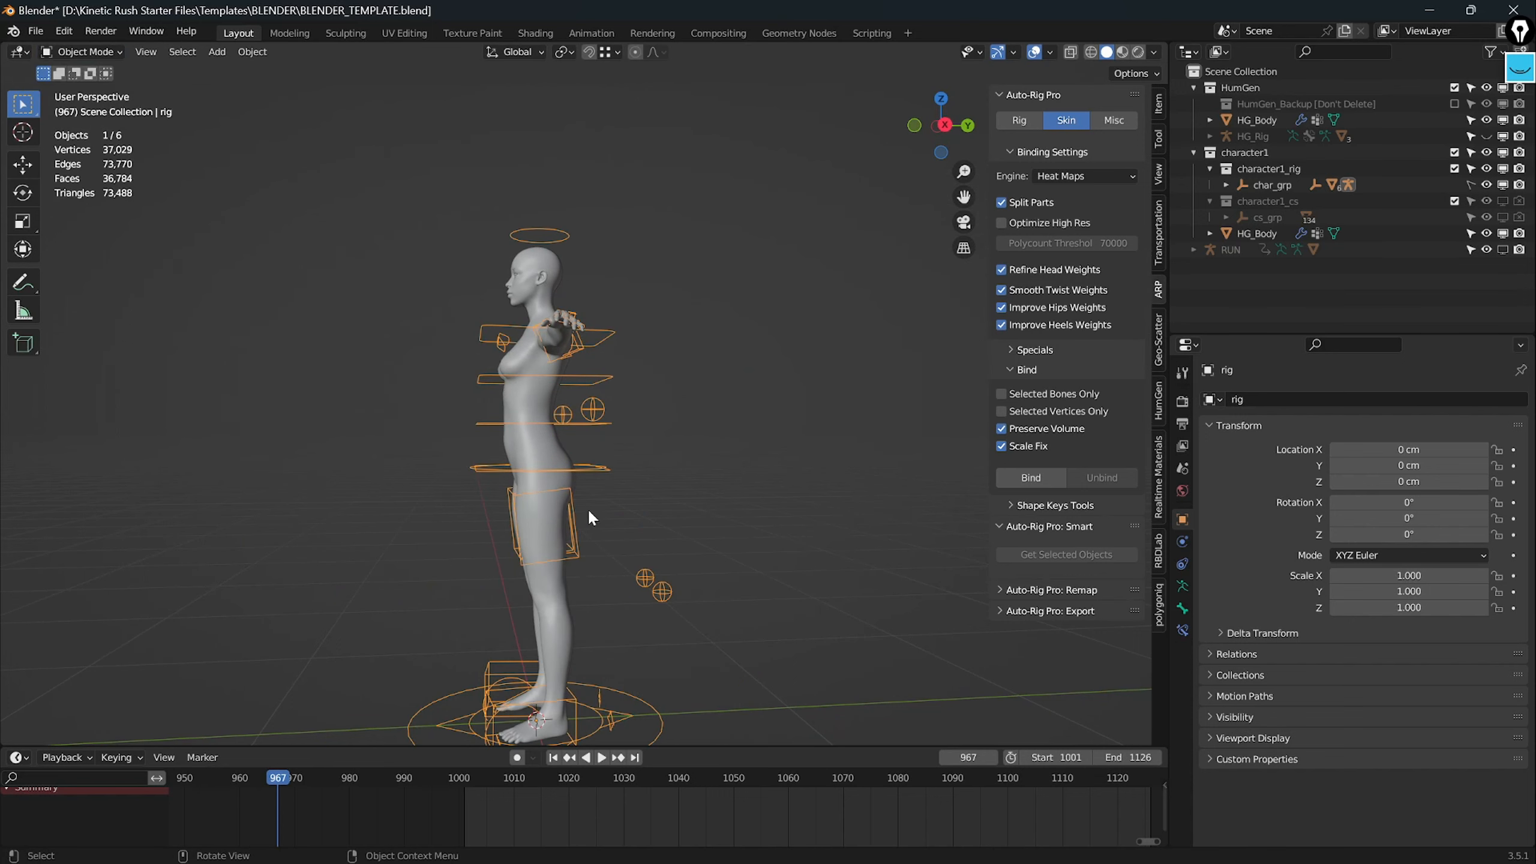
middle_click_drag(609, 530, 722, 544)
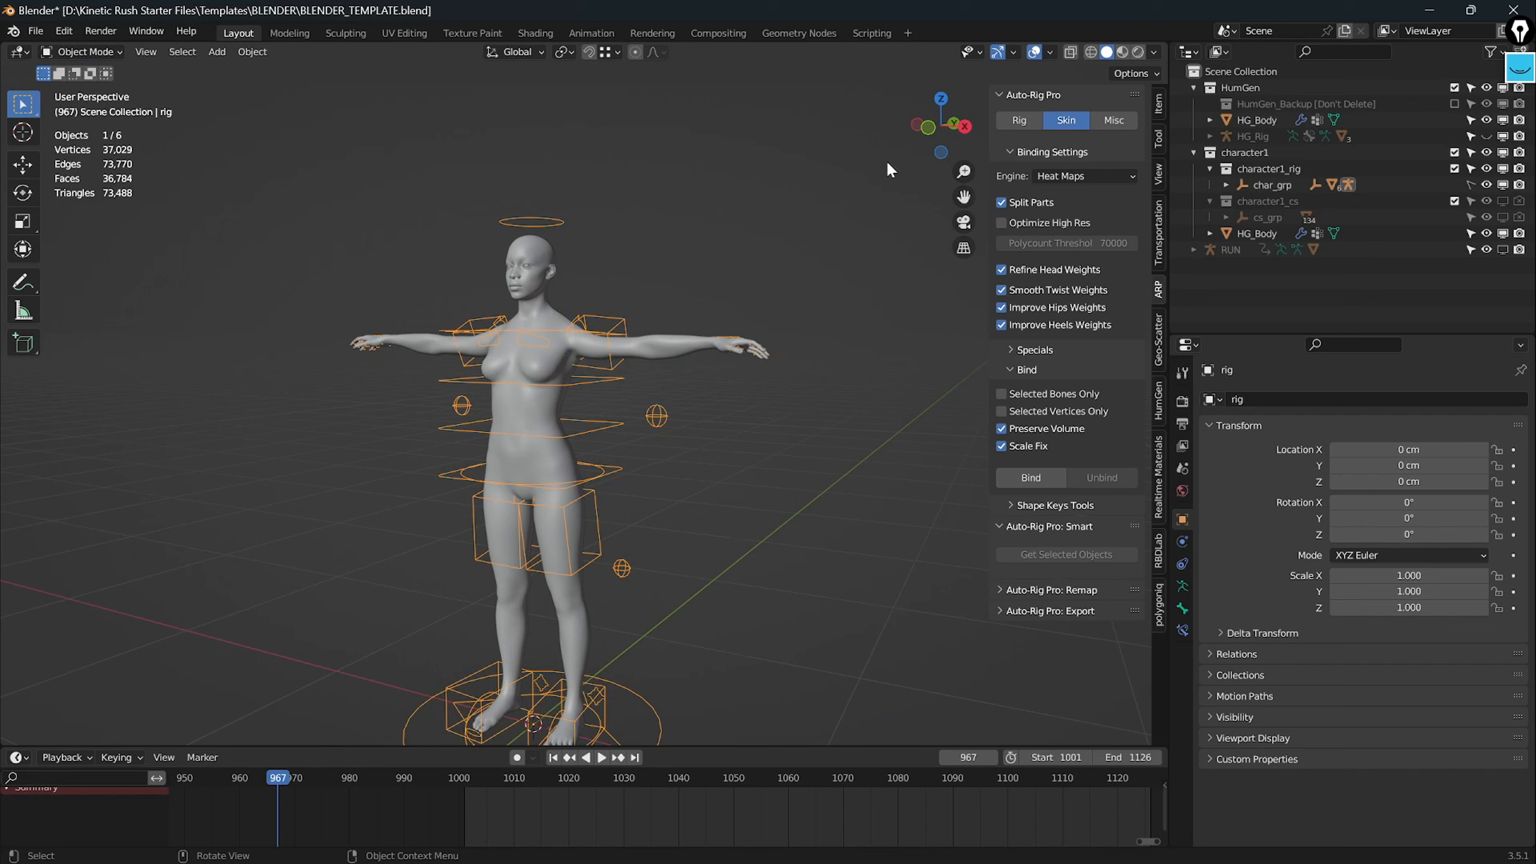
left_click(1004, 94)
left_click(1004, 95)
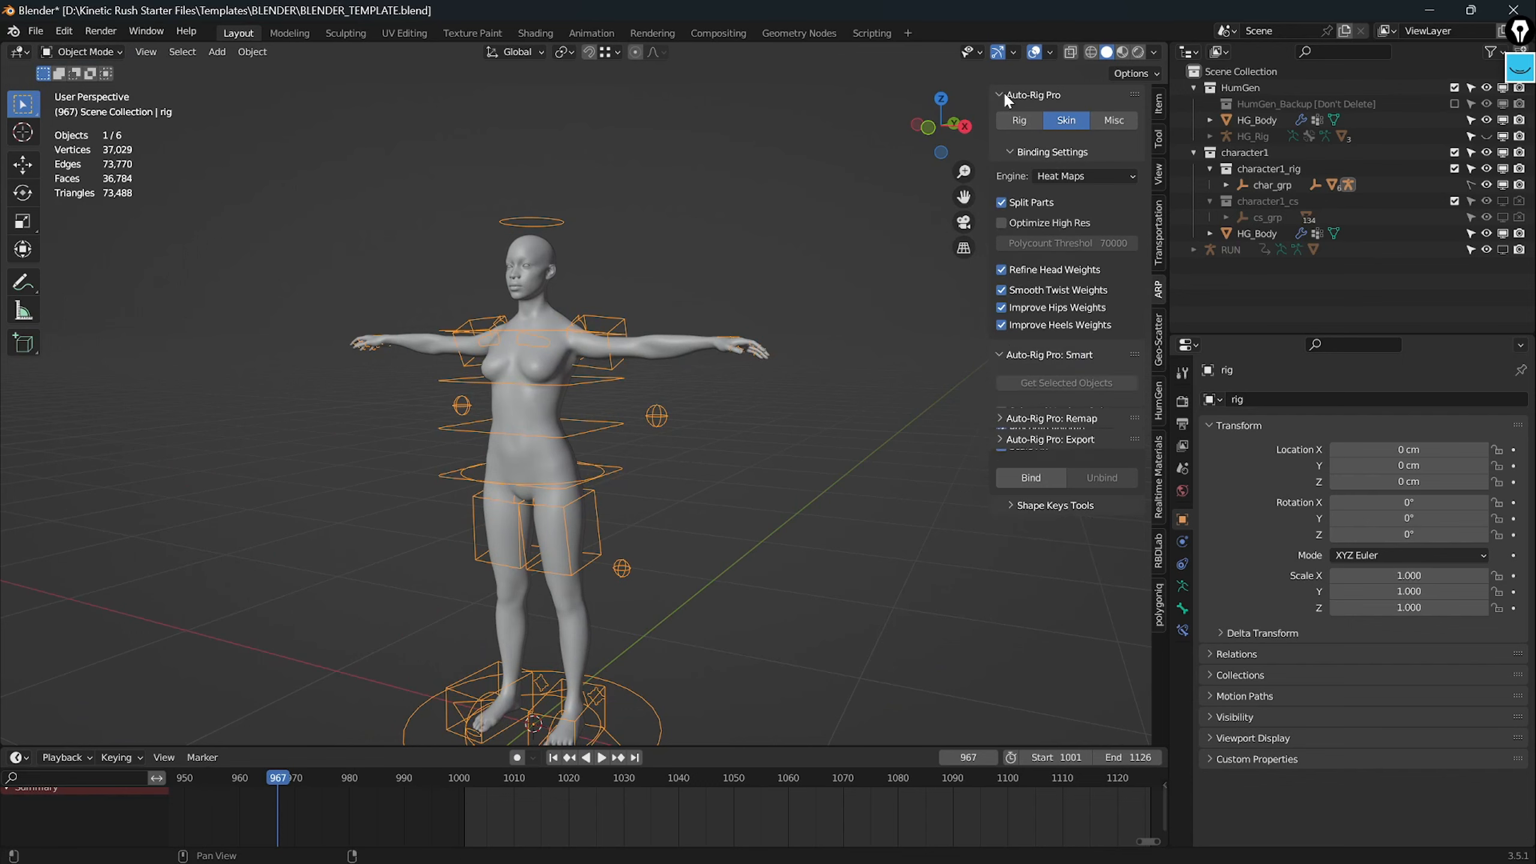
left_click(1005, 94)
left_click(1007, 115)
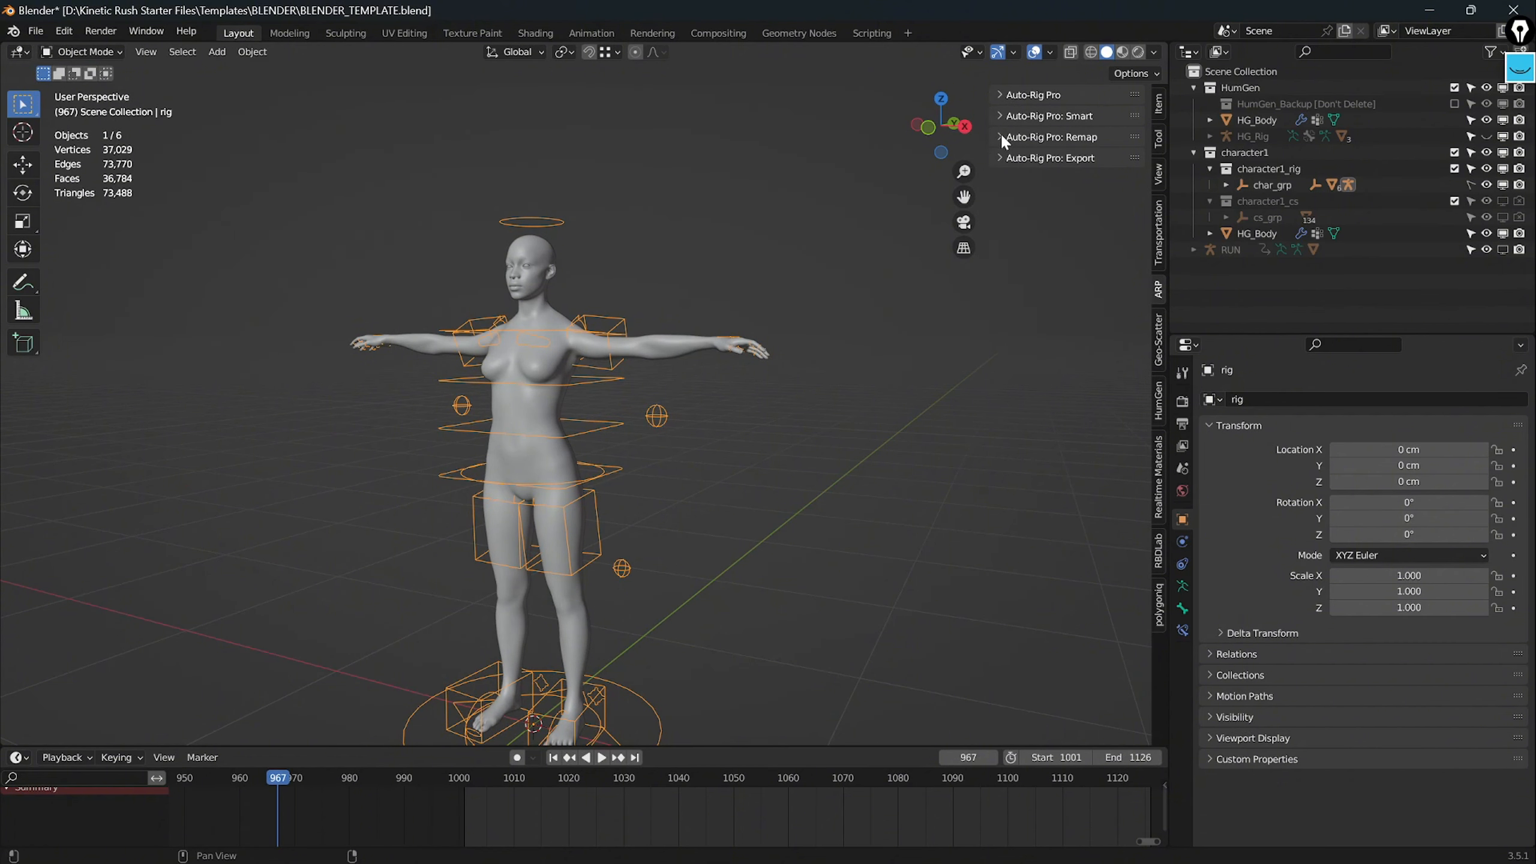
left_click(1003, 138)
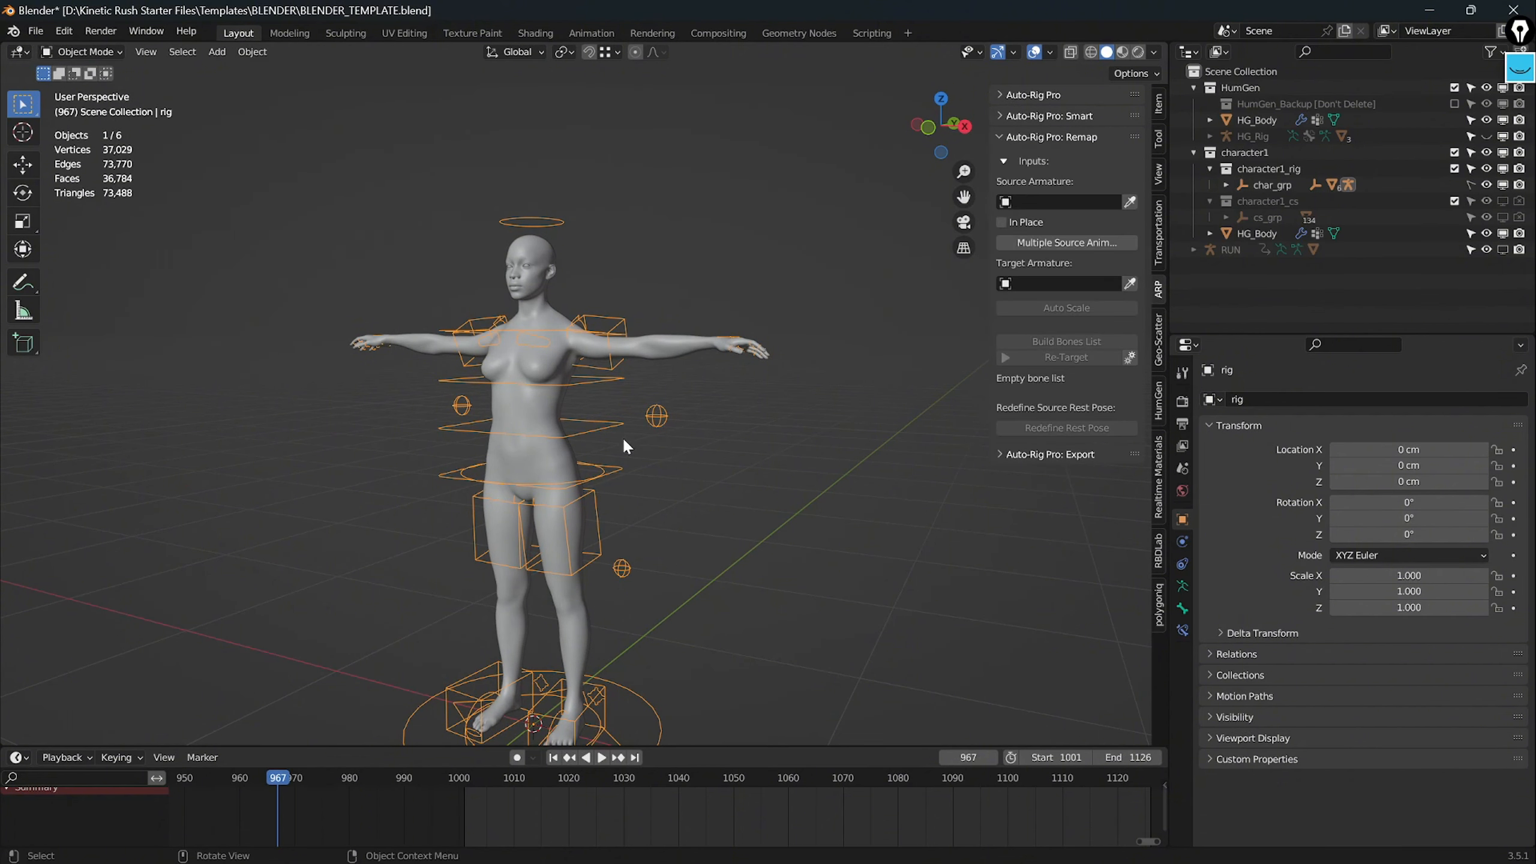
Step: Enable the RUN armature in the viewport and assign RUN as the remap source armature and rig as the target armature
left_click(1503, 249)
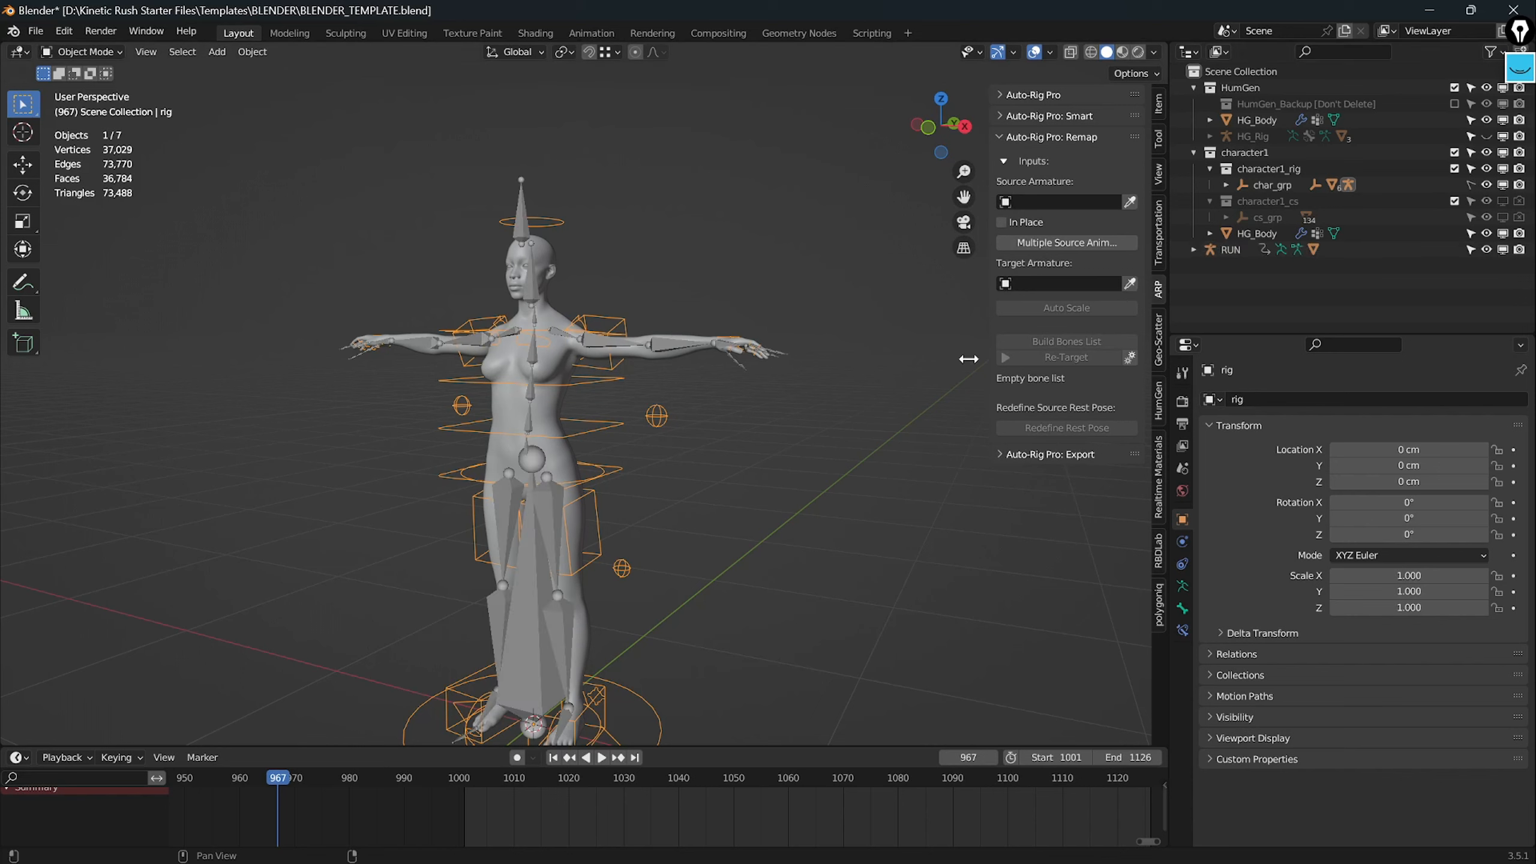
left_click(554, 523)
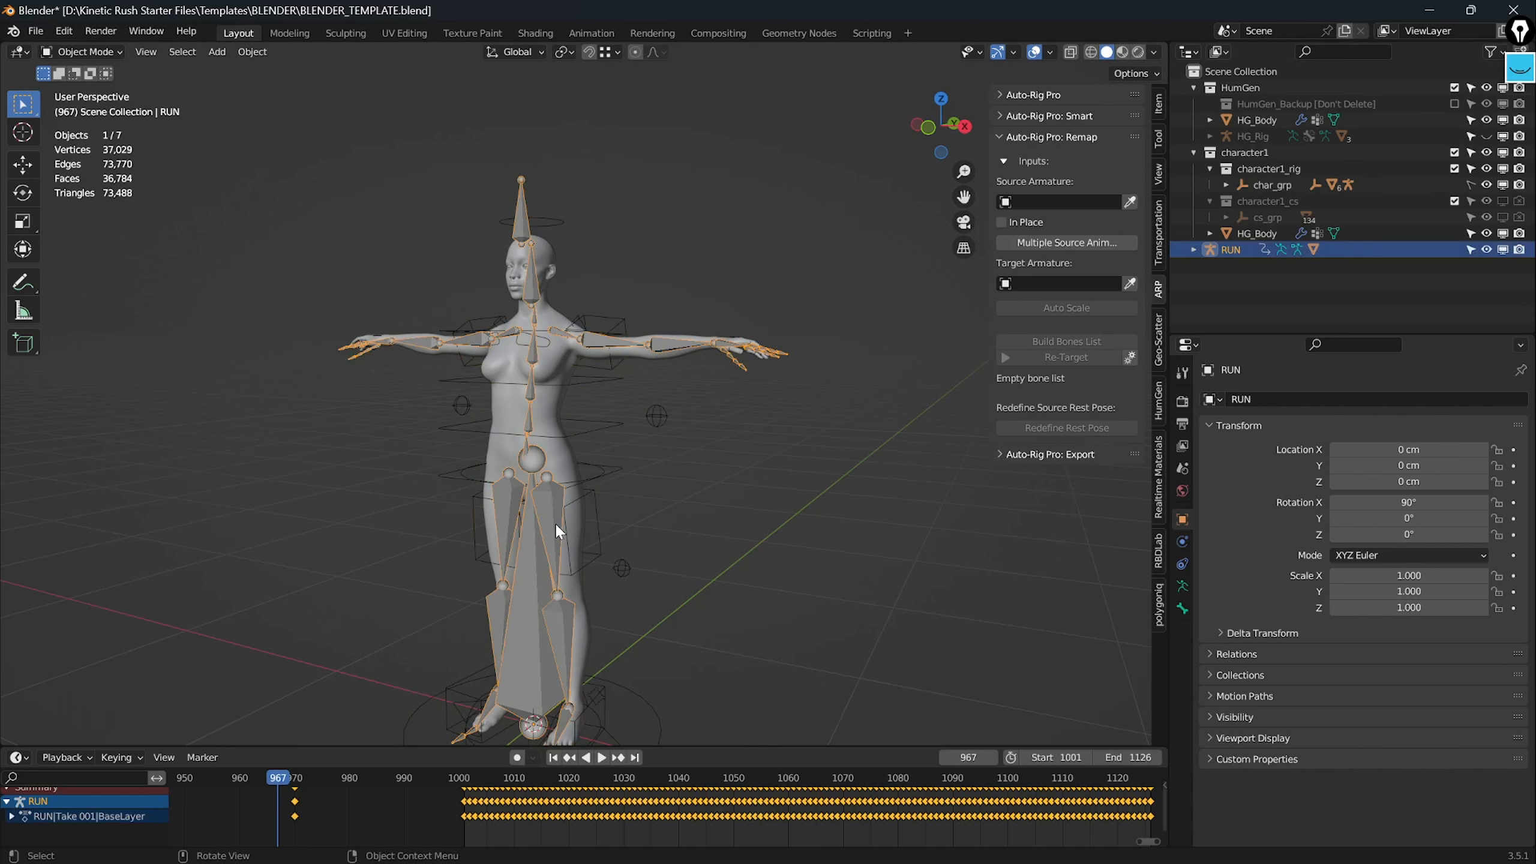
left_click(1130, 202)
left_click(1059, 281)
left_click(595, 315)
left_click(1130, 283)
Step: Build the bones list for the RUN and rig armatures and widen the sidebar so the full bone names are readable
left_click(1067, 341)
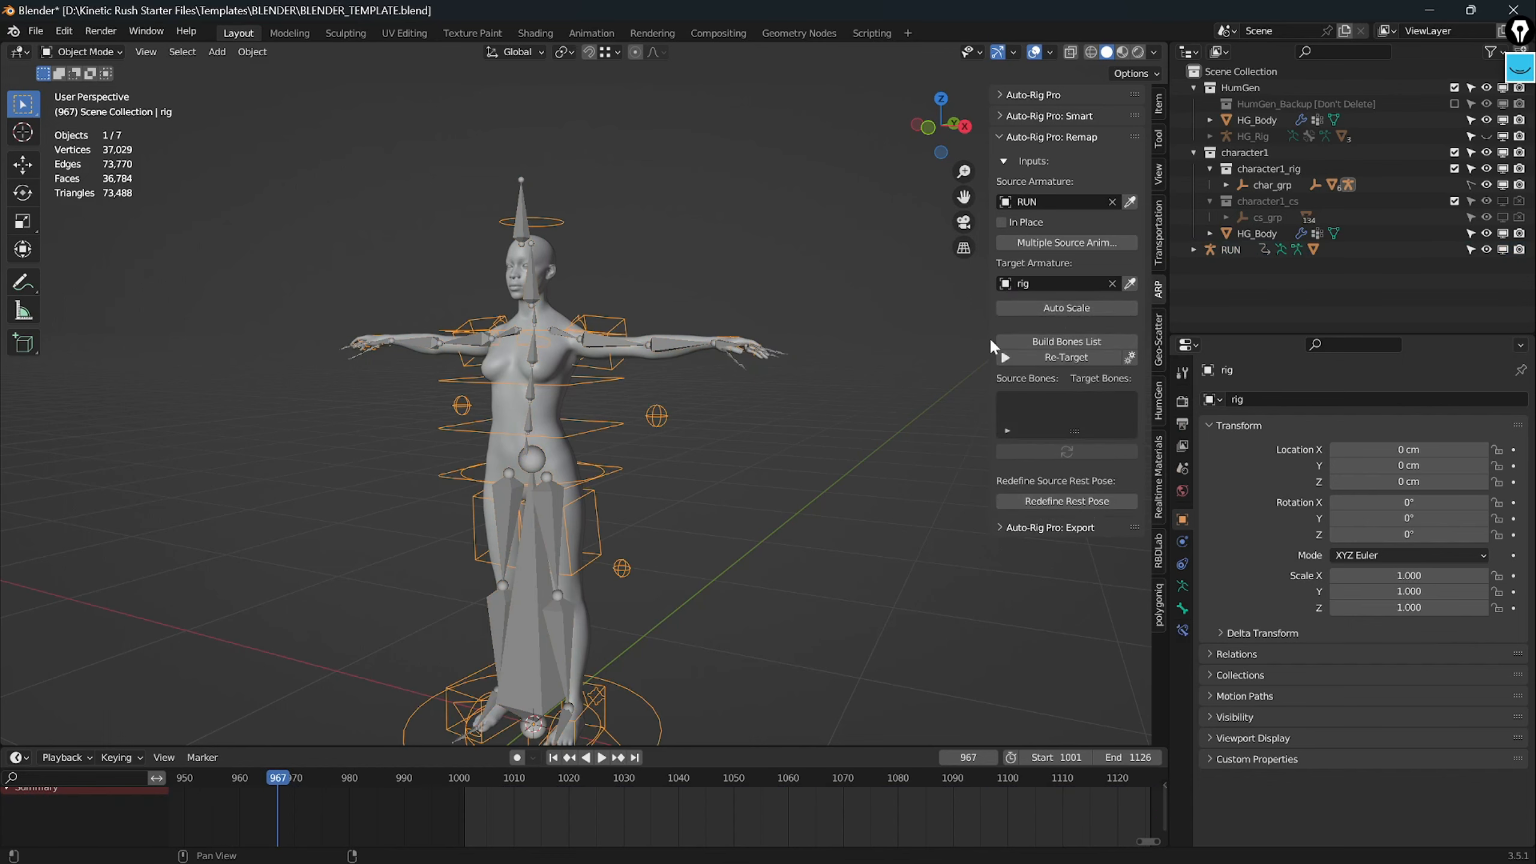
left_click(1083, 345)
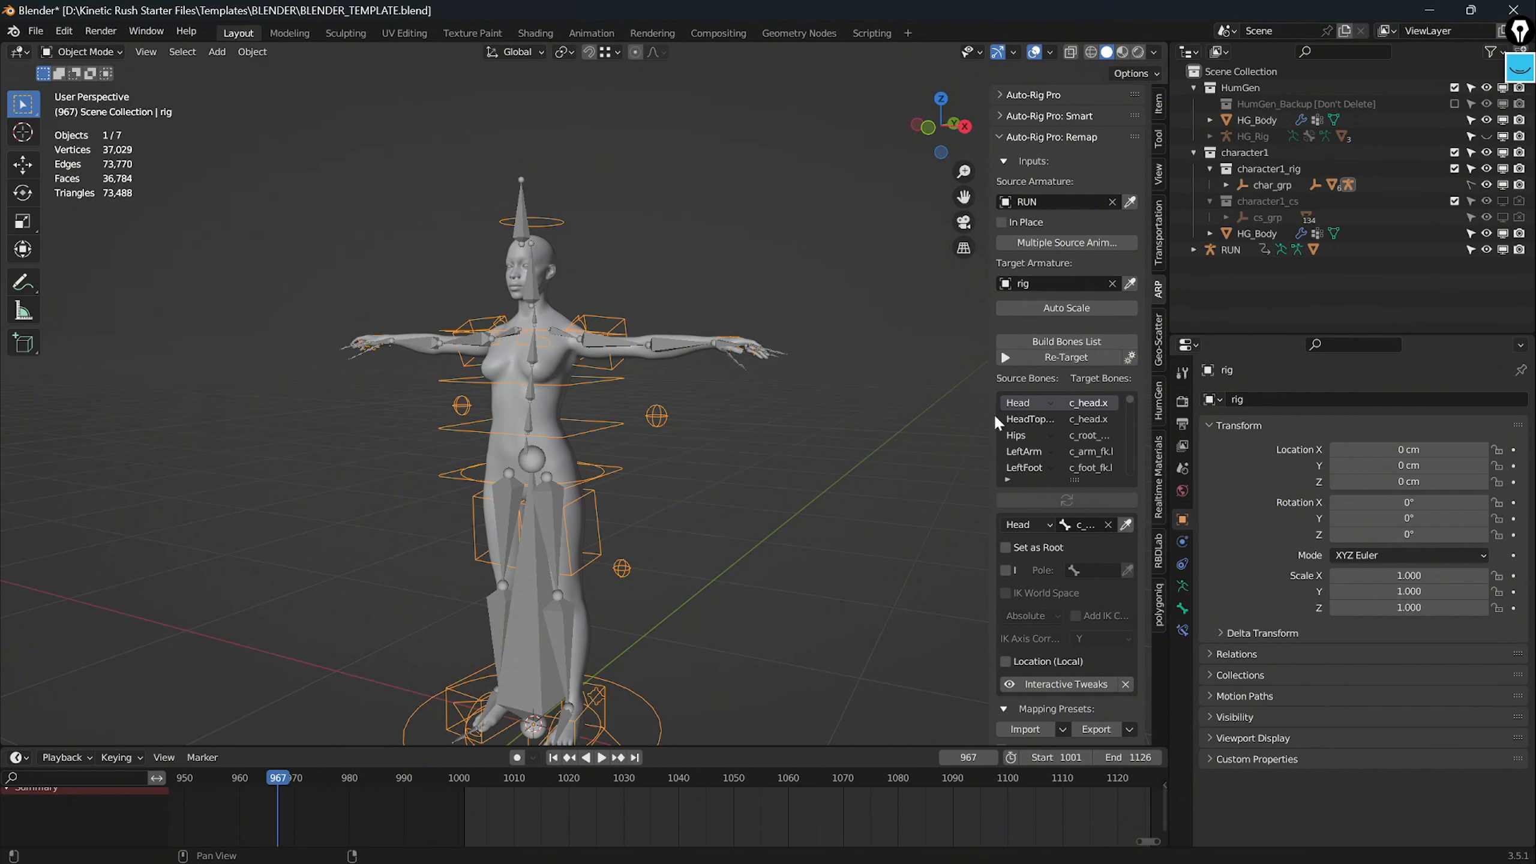
left_click_drag(993, 415, 894, 442)
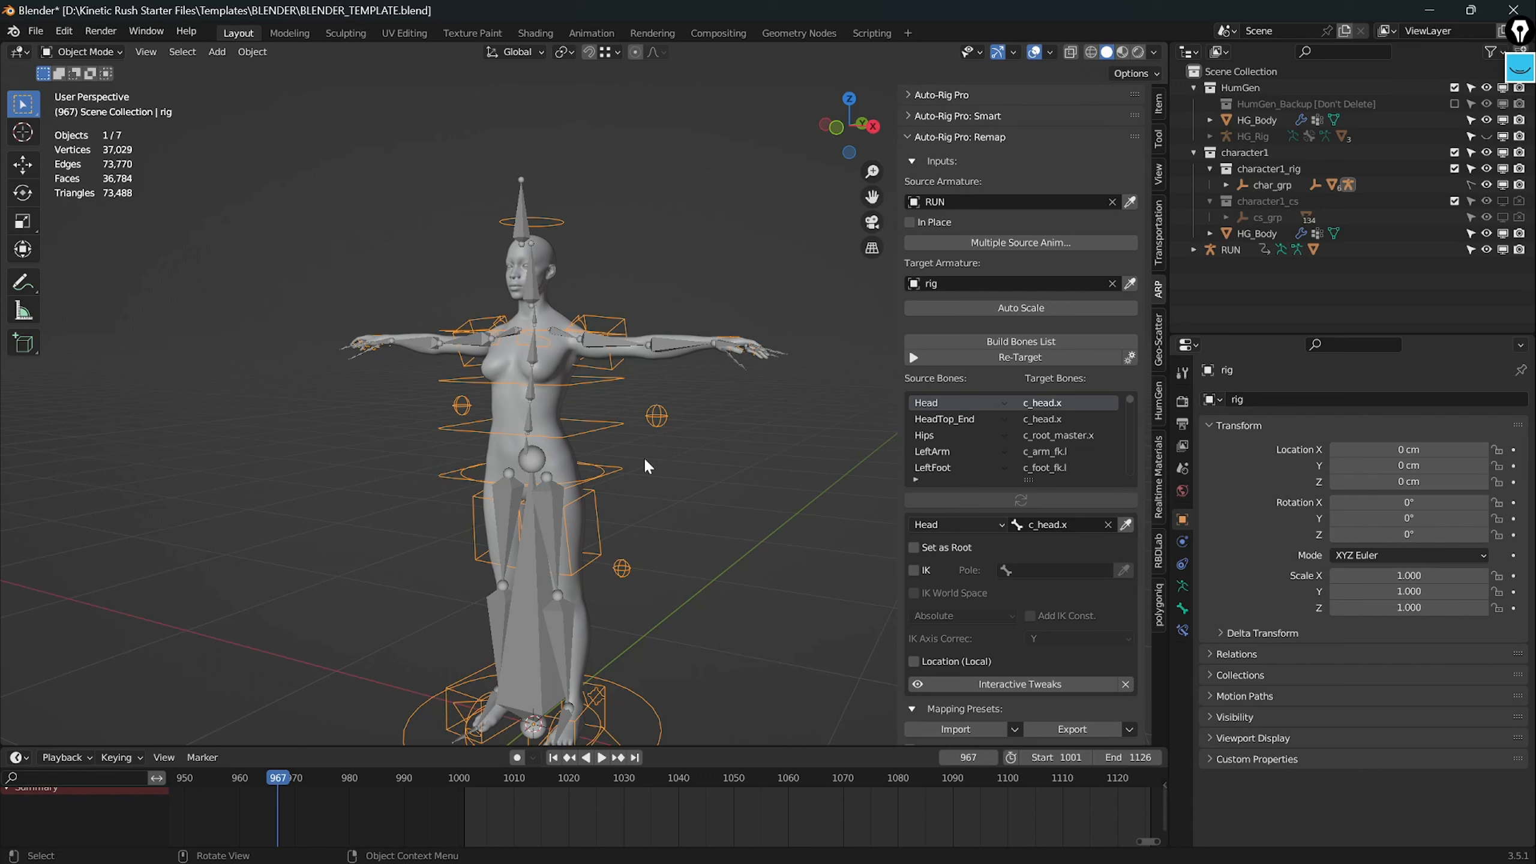
Step: Examine the source-to-target bone mapping and compare it with the RUN and rig armatures in the viewport
scroll(646, 466, "down", 3)
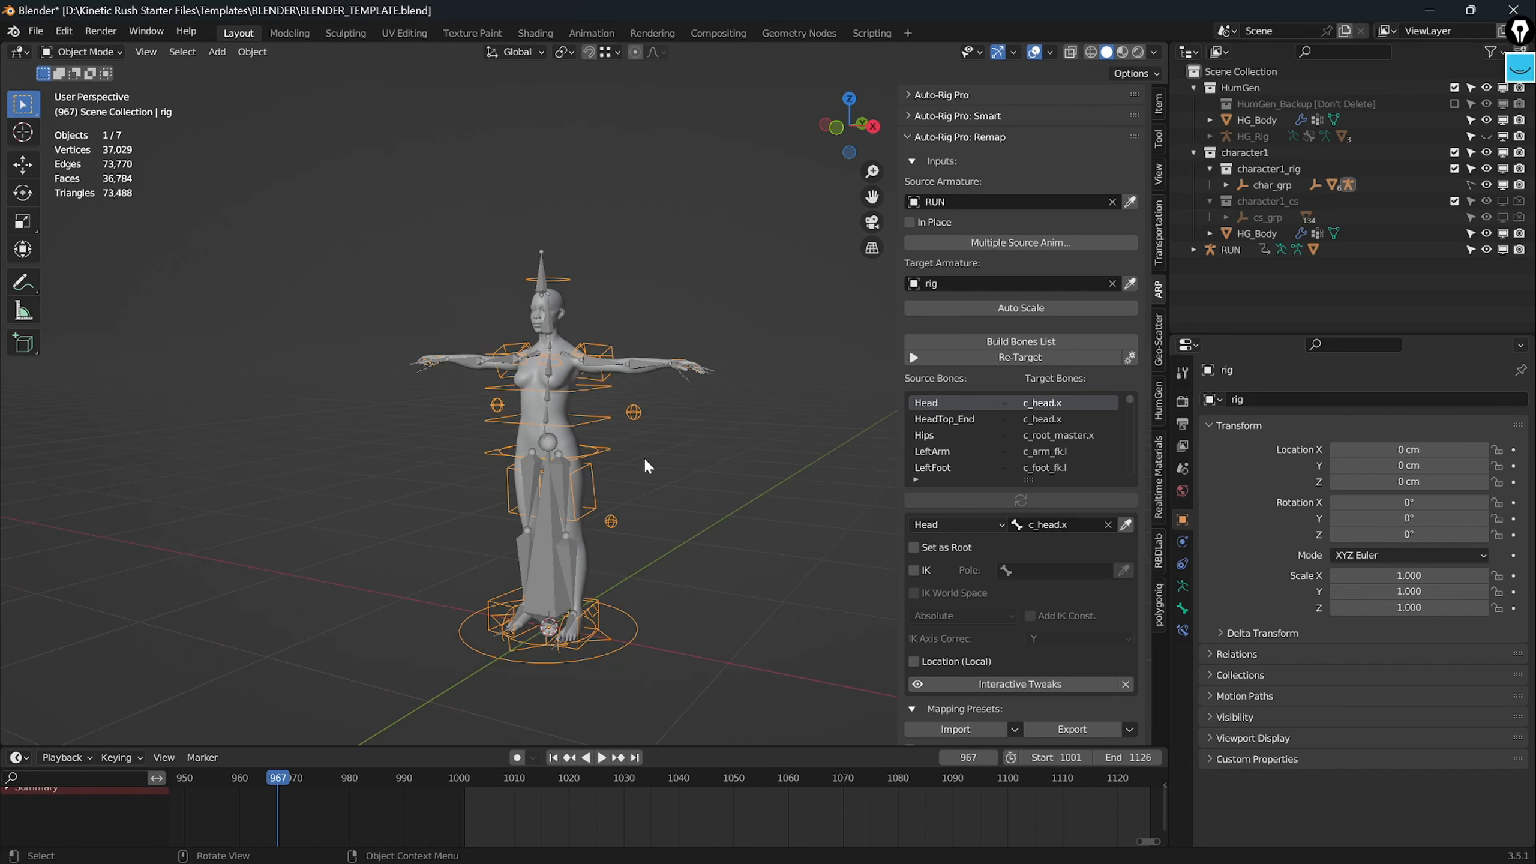
scroll(646, 466, "up", 3)
mouse_move(645, 461)
middle_mouse_down()
mouse_move(639, 391)
mouse_move(653, 474)
middle_mouse_up()
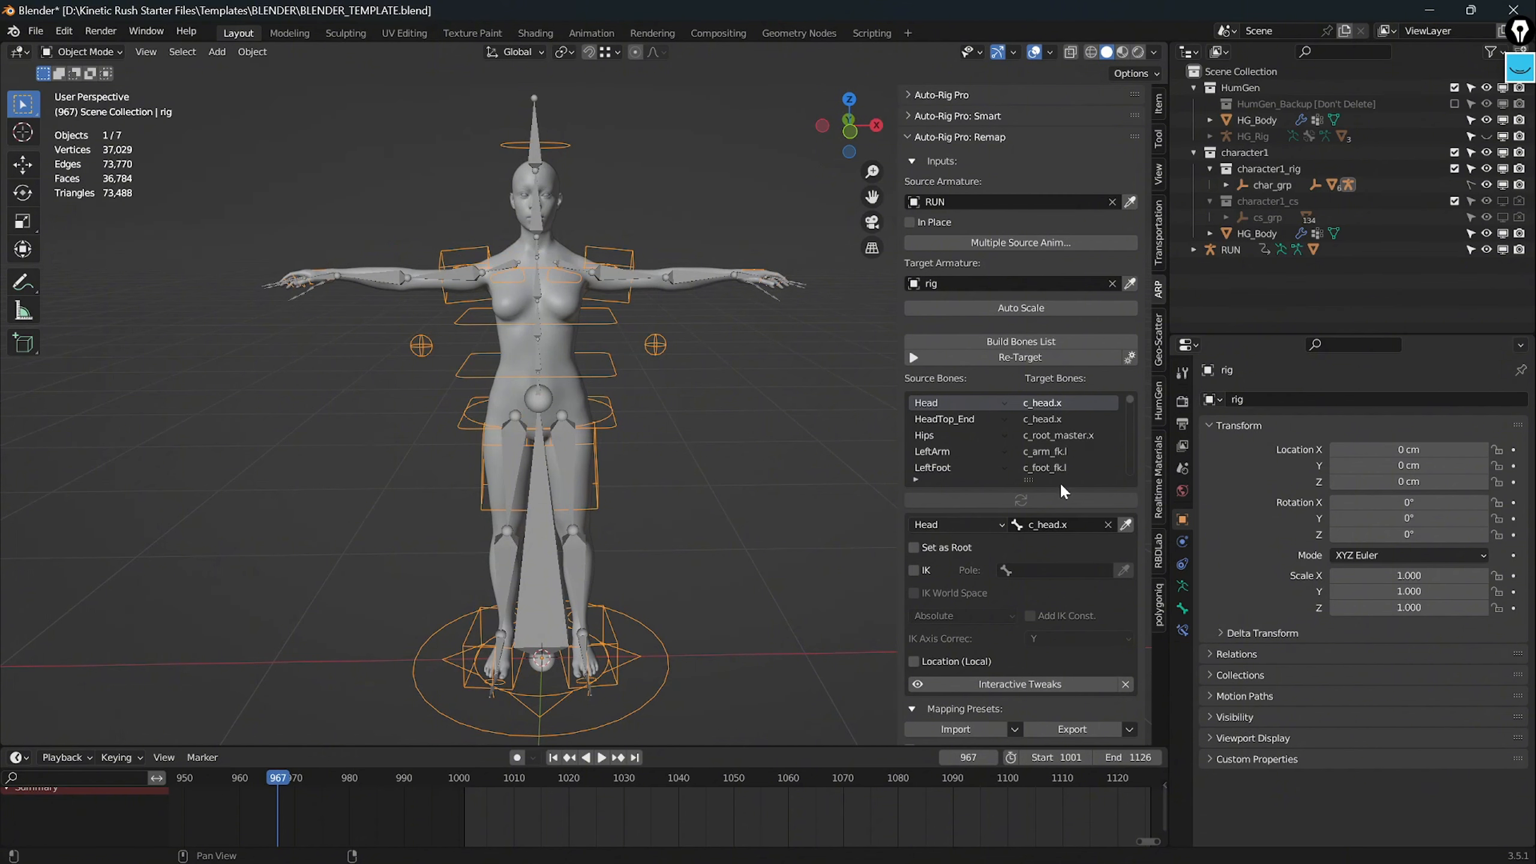
scroll(1063, 452, "down", 5)
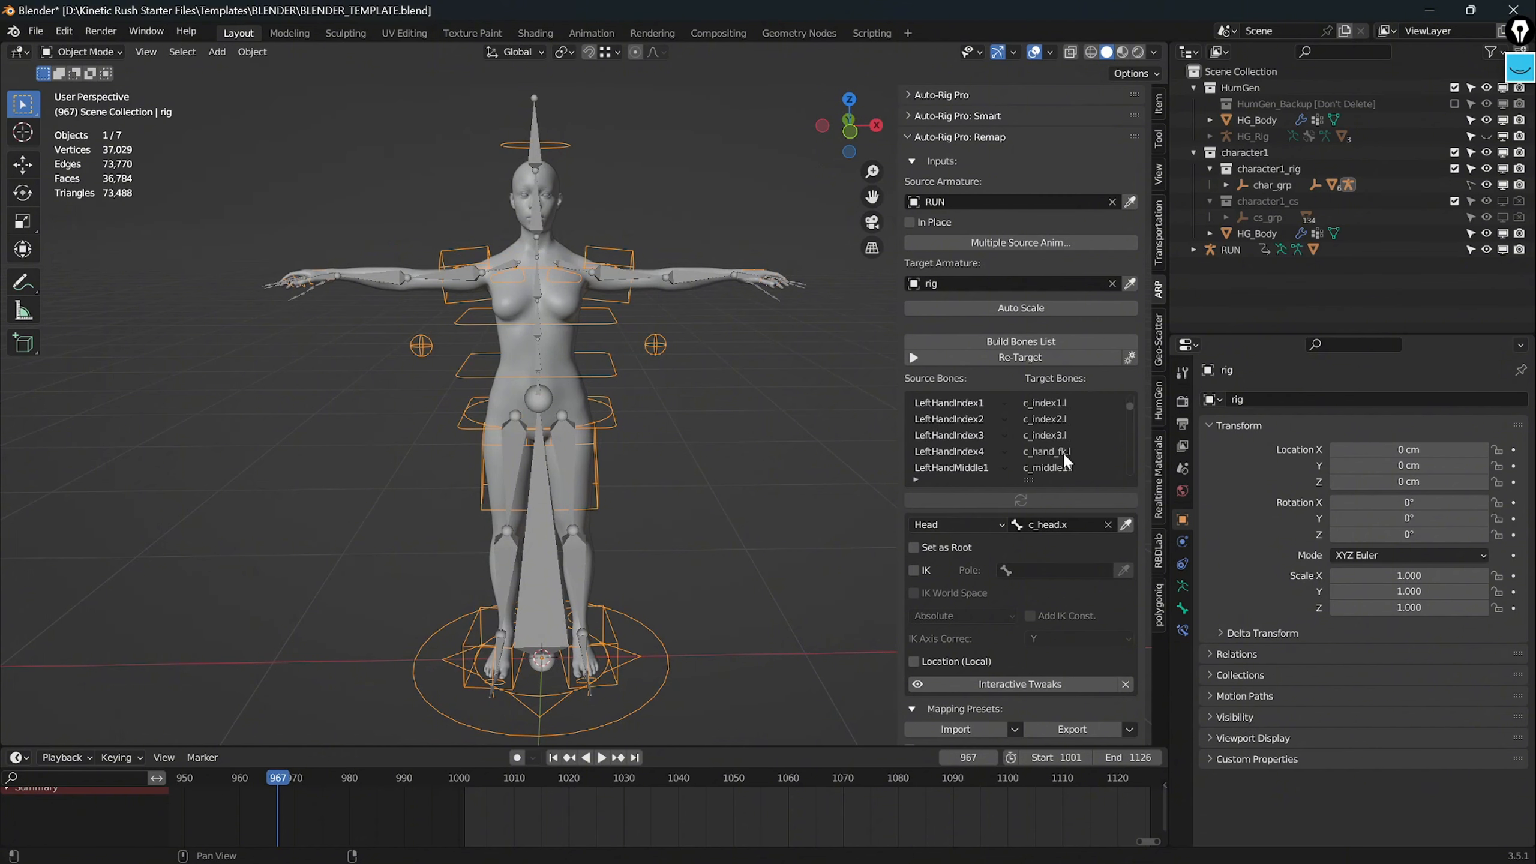
scroll(1063, 452, "up", 5)
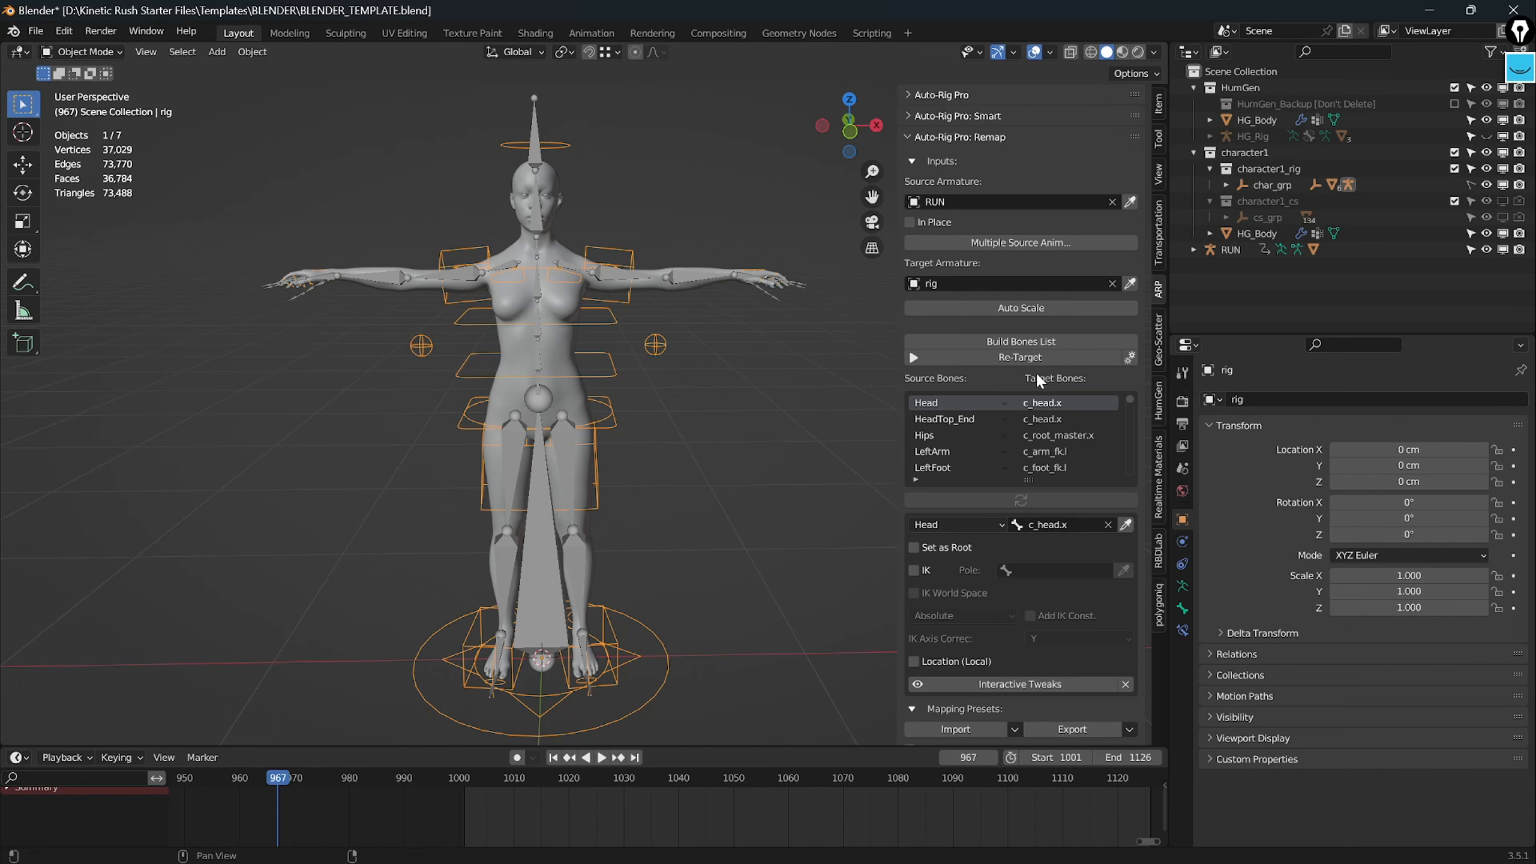
left_click(1005, 403)
left_click(625, 282)
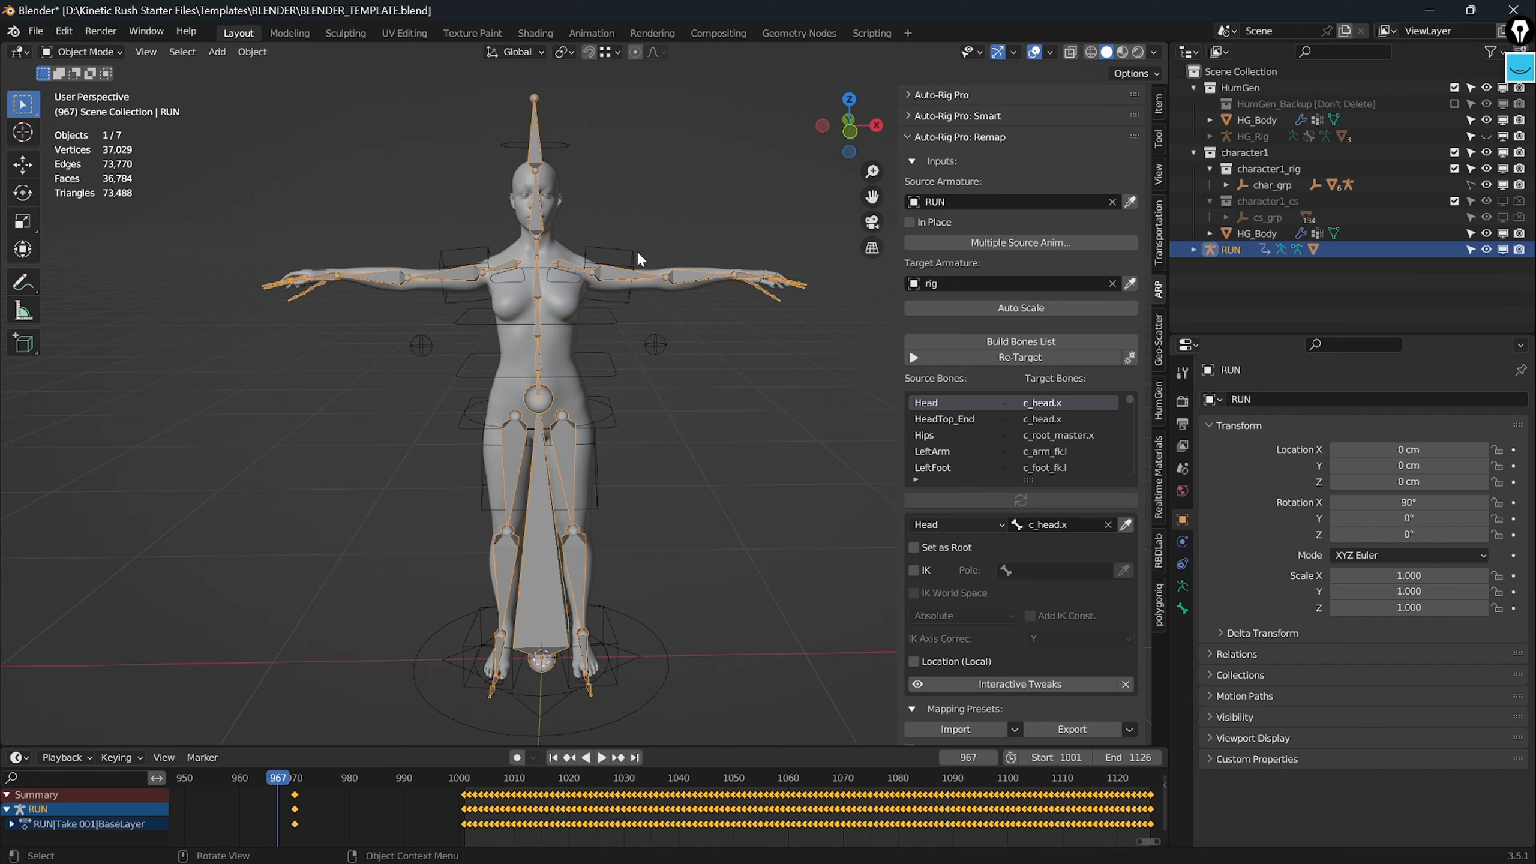
left_click(635, 257)
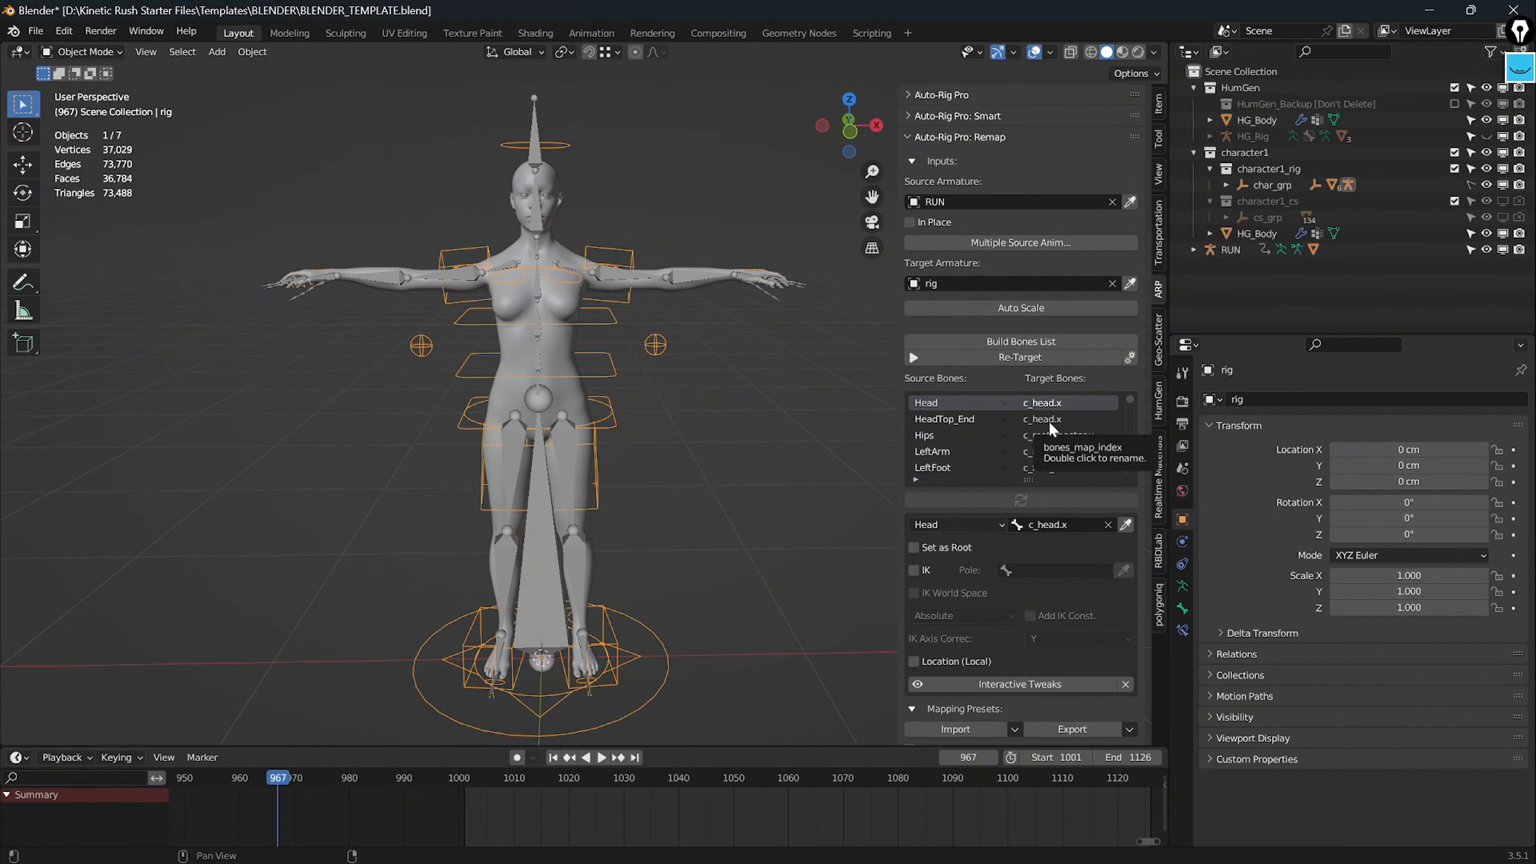
Step: Set the Hips to c_root_master.x mapping as root and auto-scale the RUN armature to the rig
left_click(952, 439)
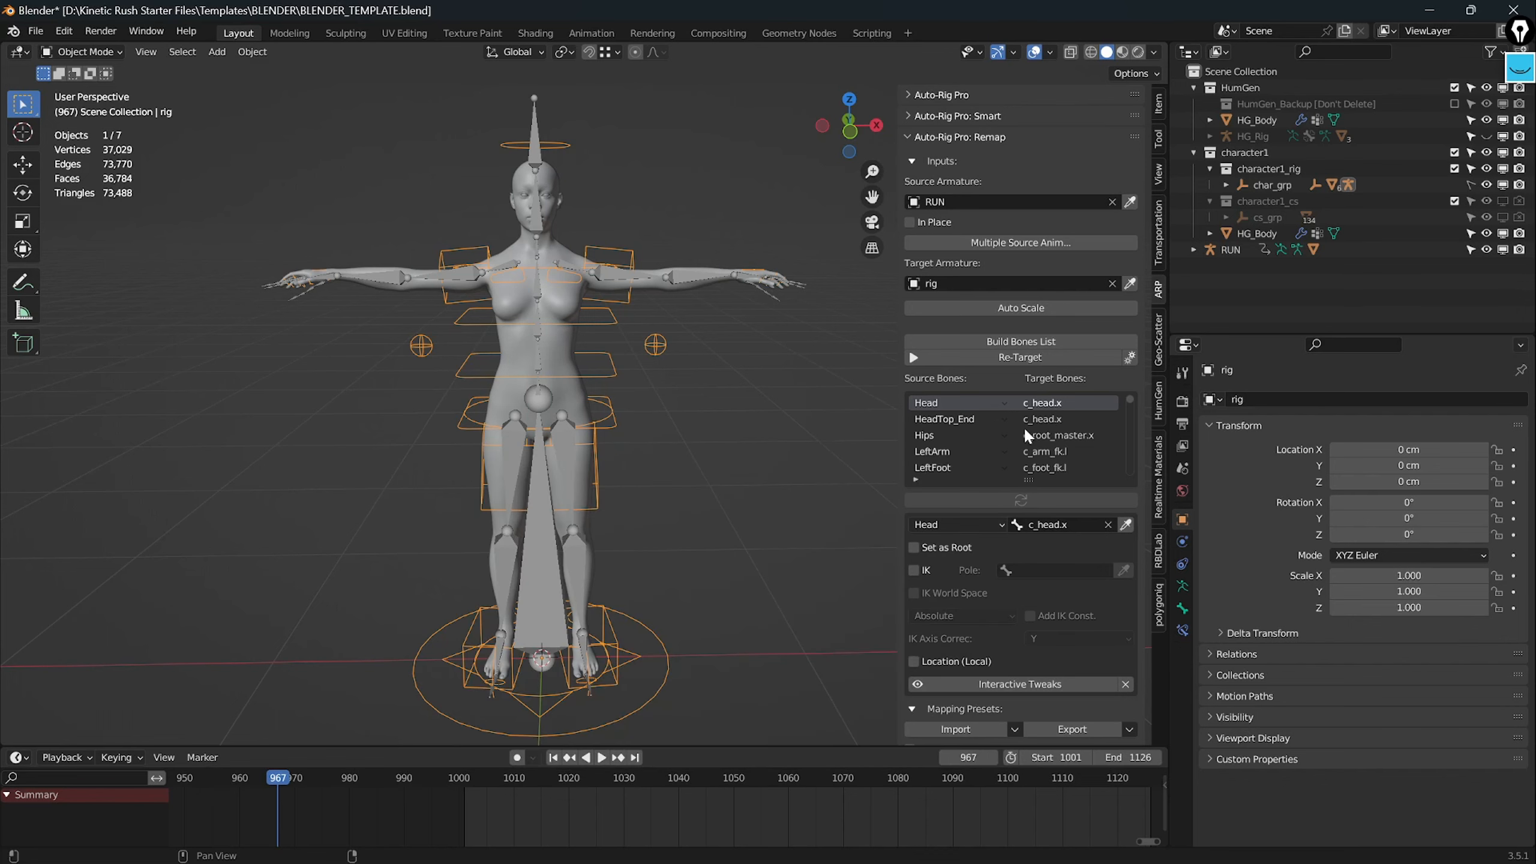
left_click(1071, 432)
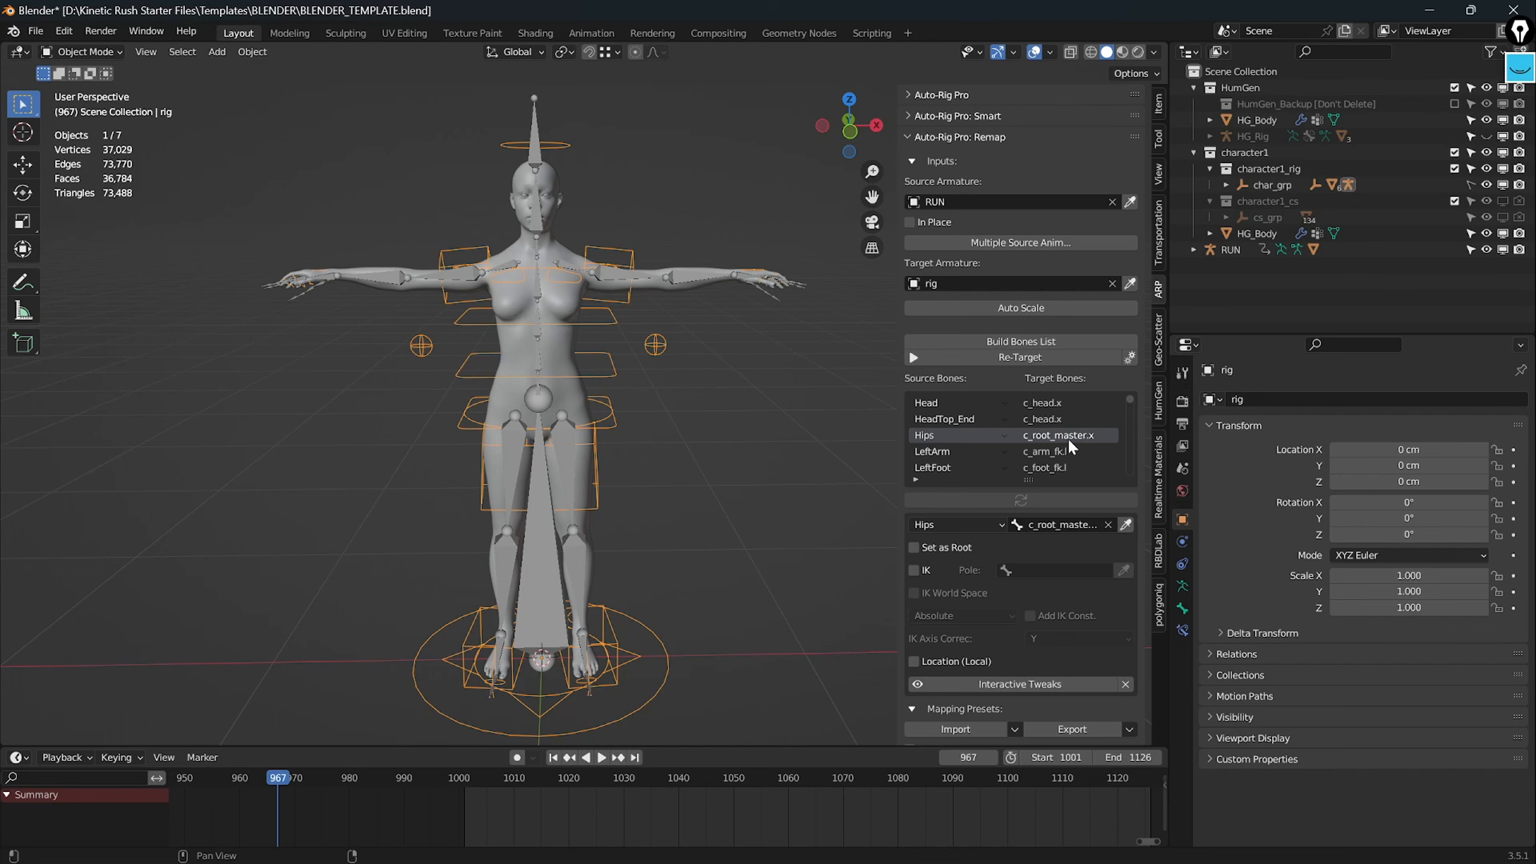
left_click(913, 548)
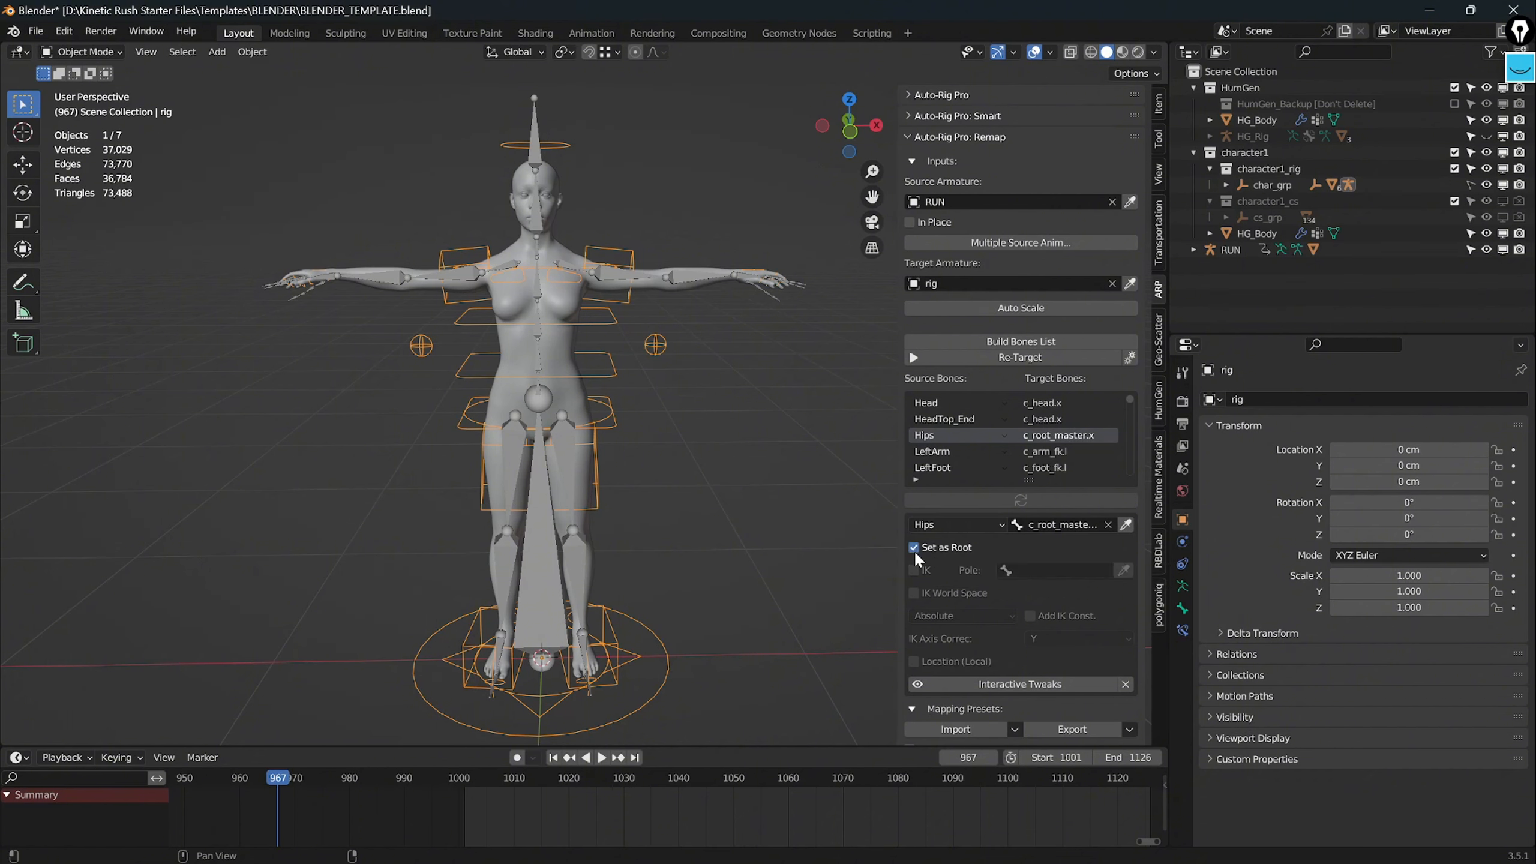
left_click(1024, 308)
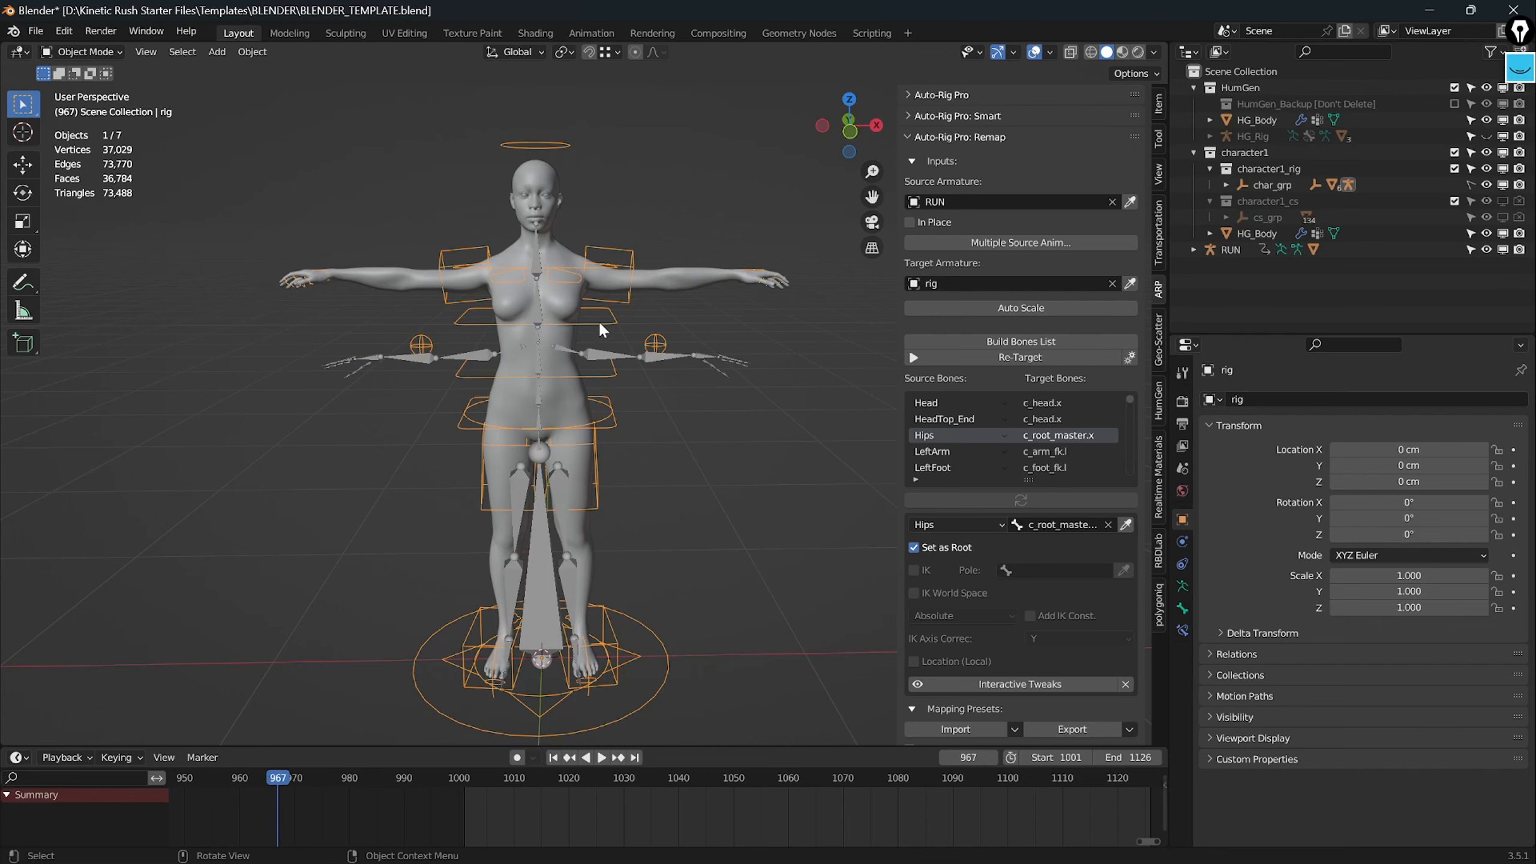
middle_click_drag(720, 447, 617, 446)
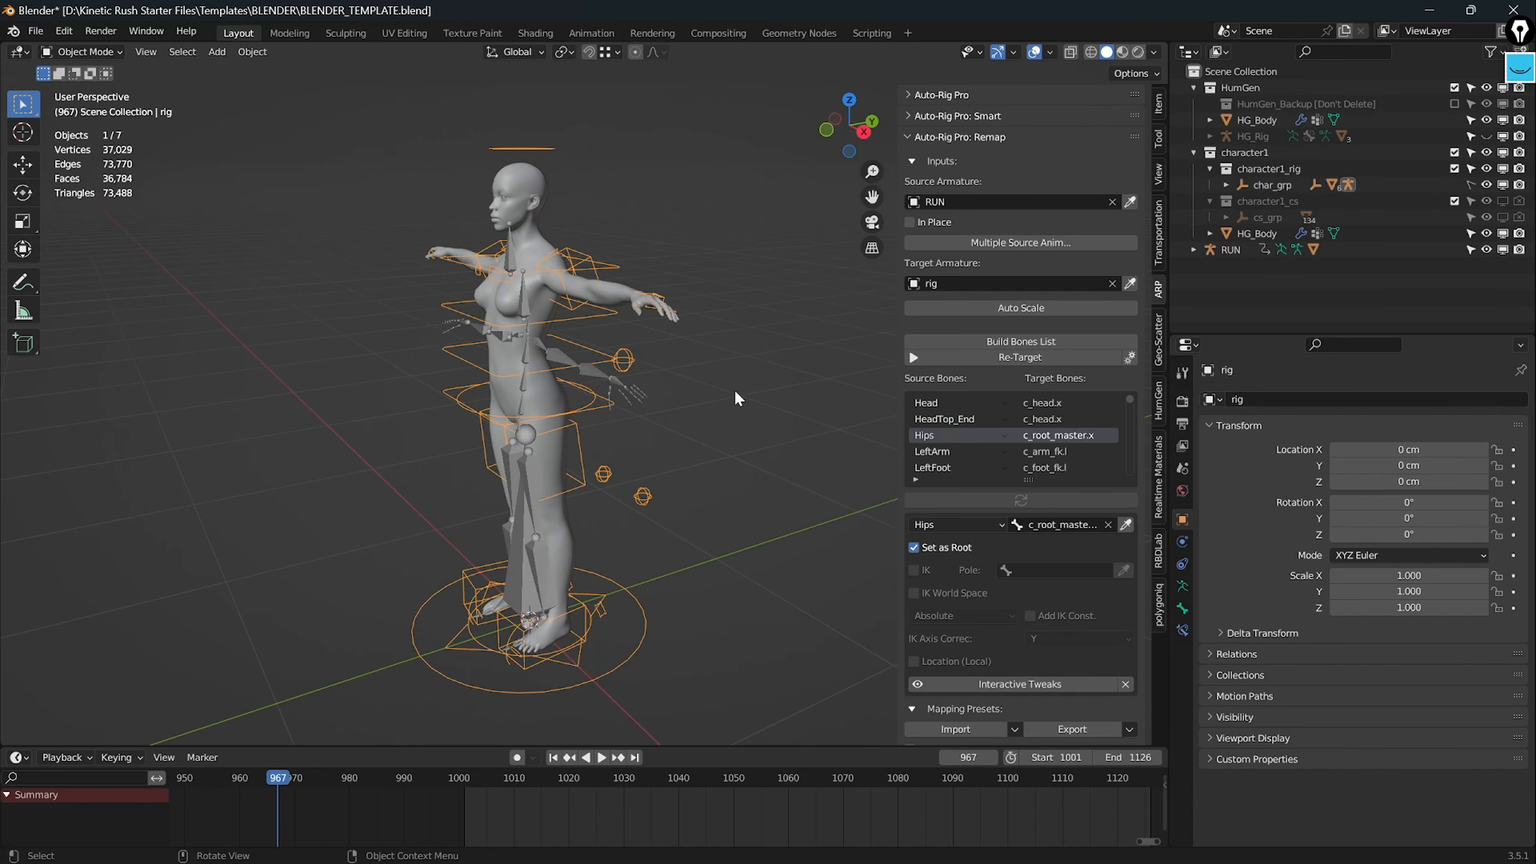
left_click(999, 355)
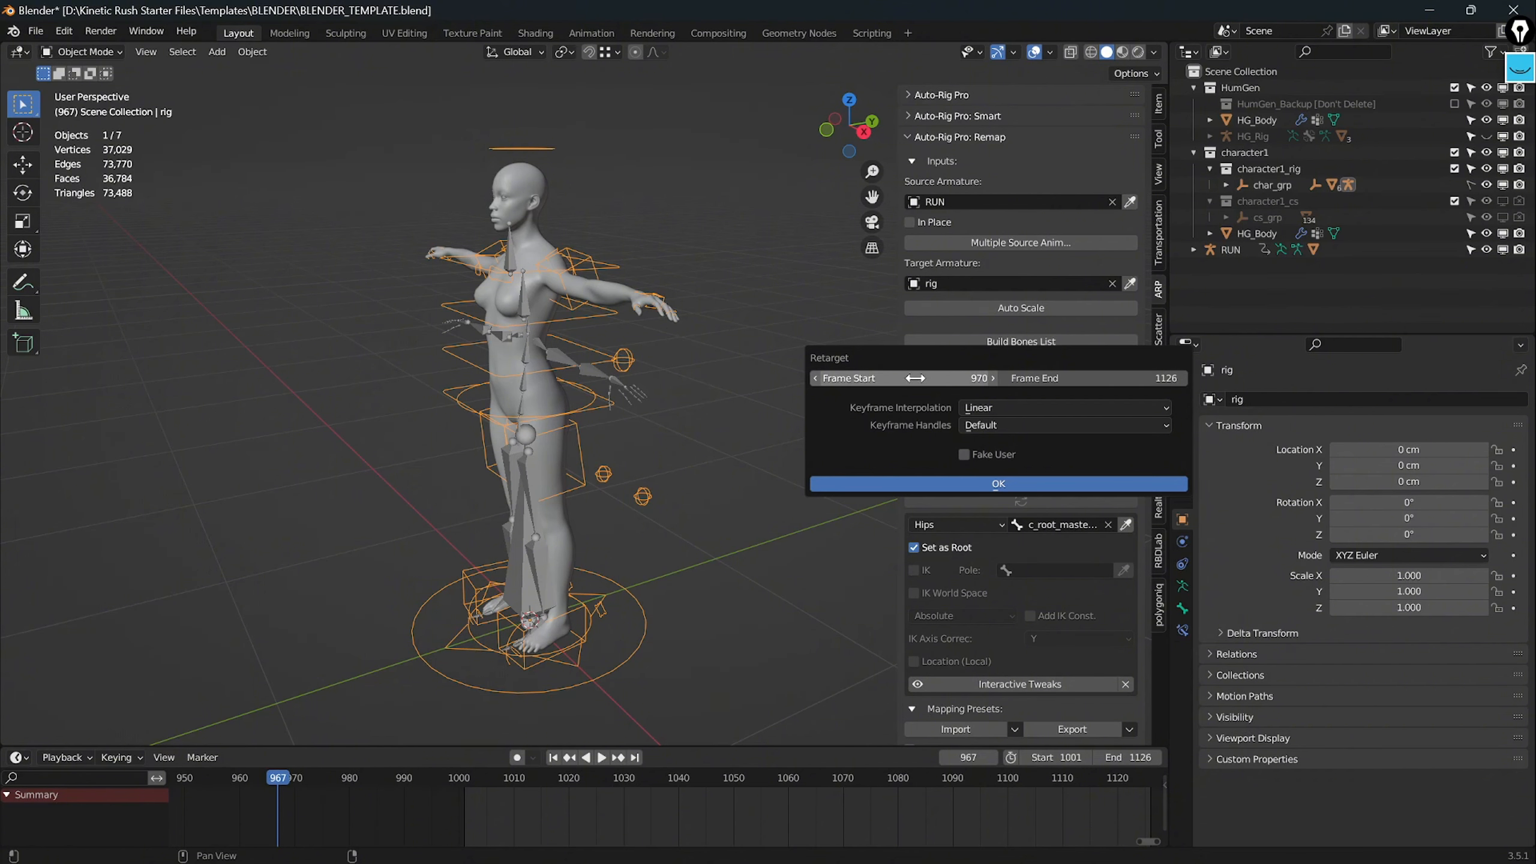
left_click(991, 408)
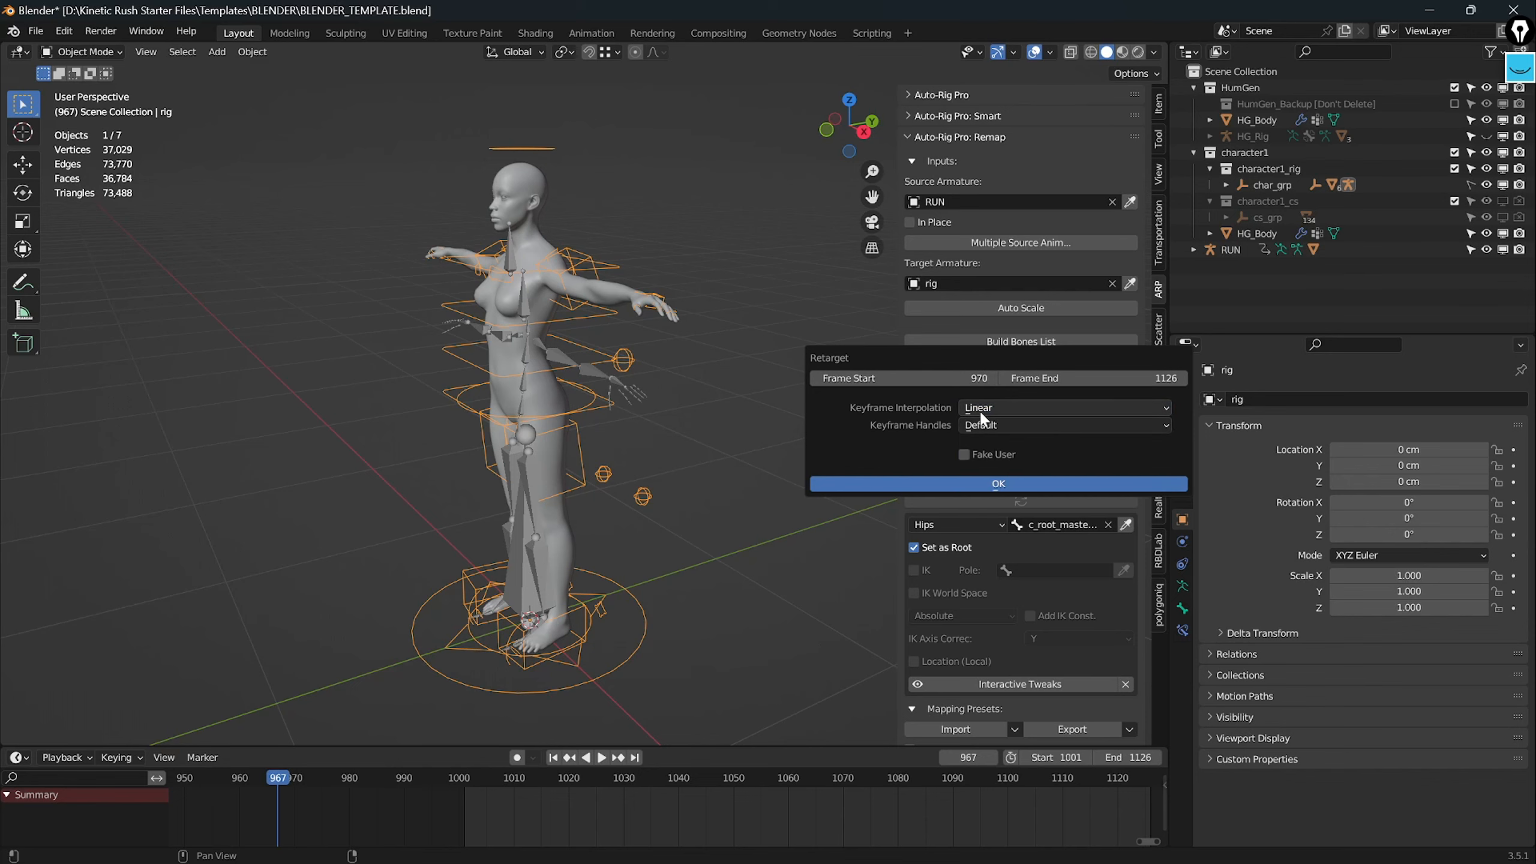
left_click(1001, 409)
left_click(962, 408)
Step: With the Auto-Rig Pro rig selected, retarget the RUN animation for frames 970 to 1126 with Linear keyframe interpolation
left_click(622, 394)
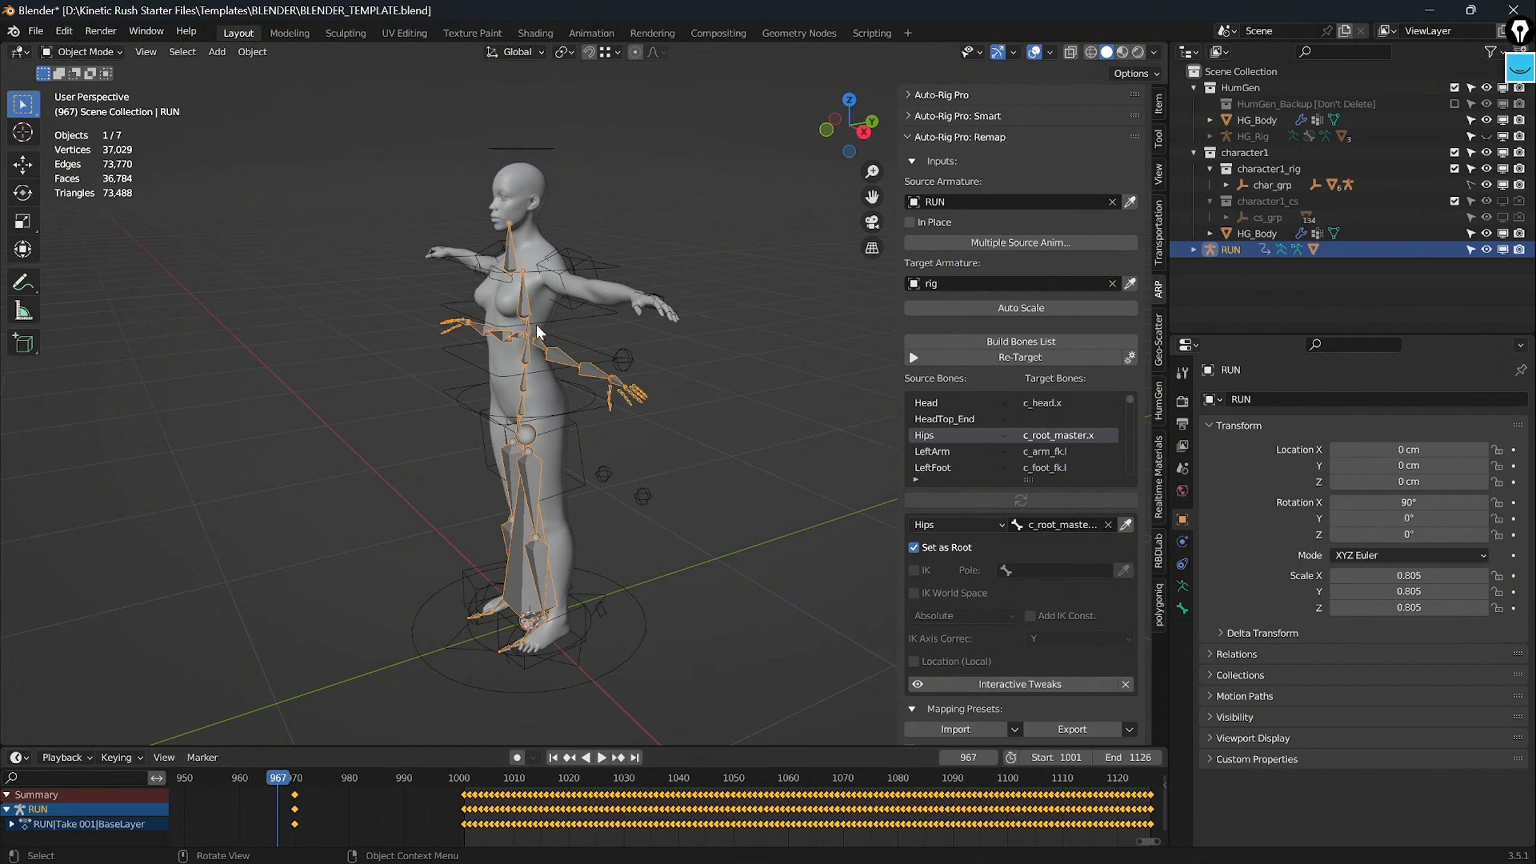
left_click(590, 265)
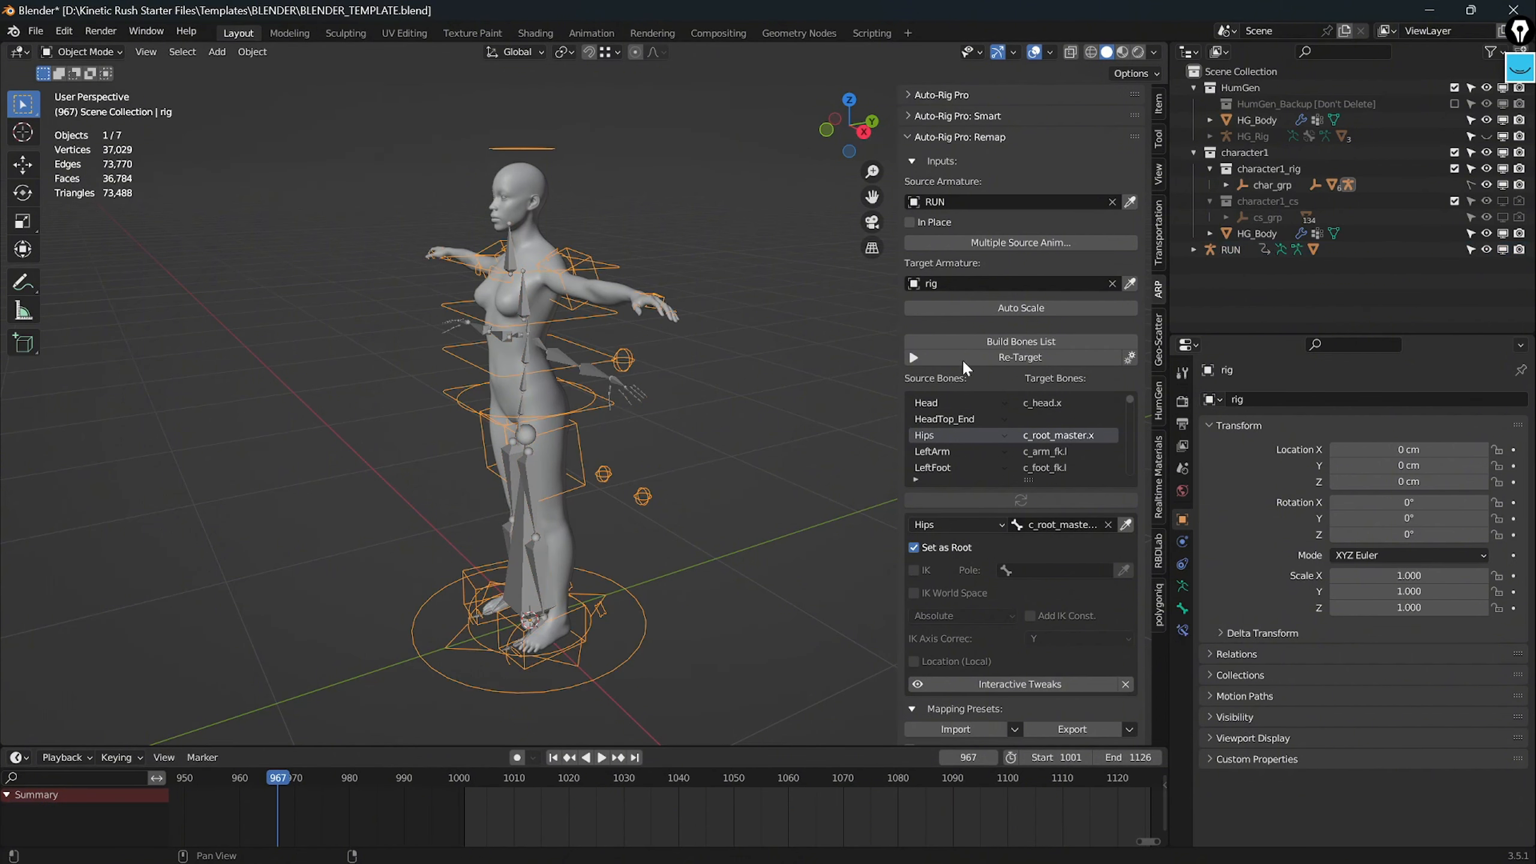
left_click(1017, 357)
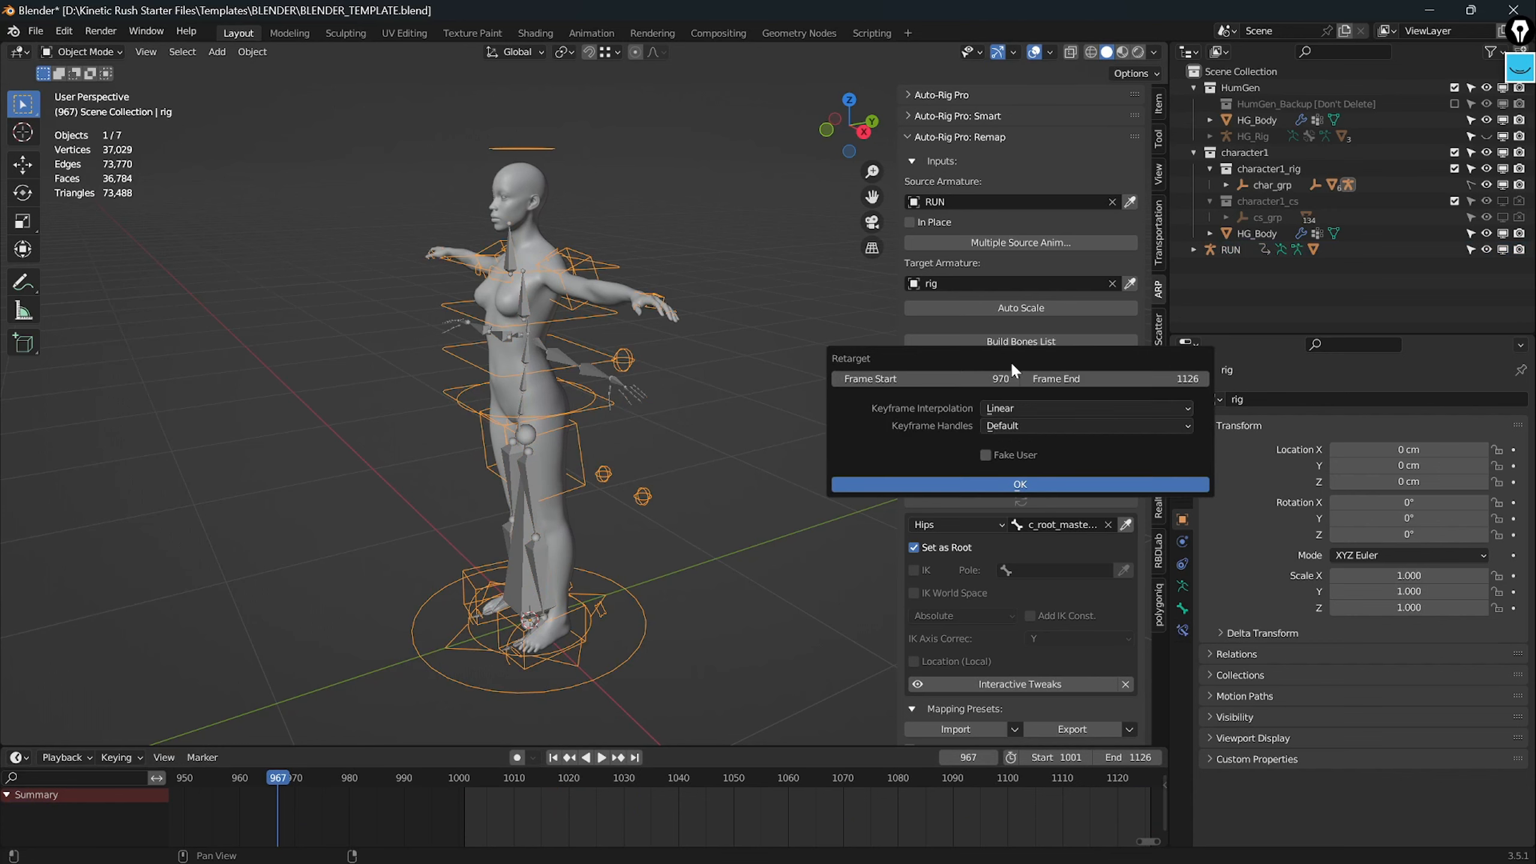
left_click(981, 481)
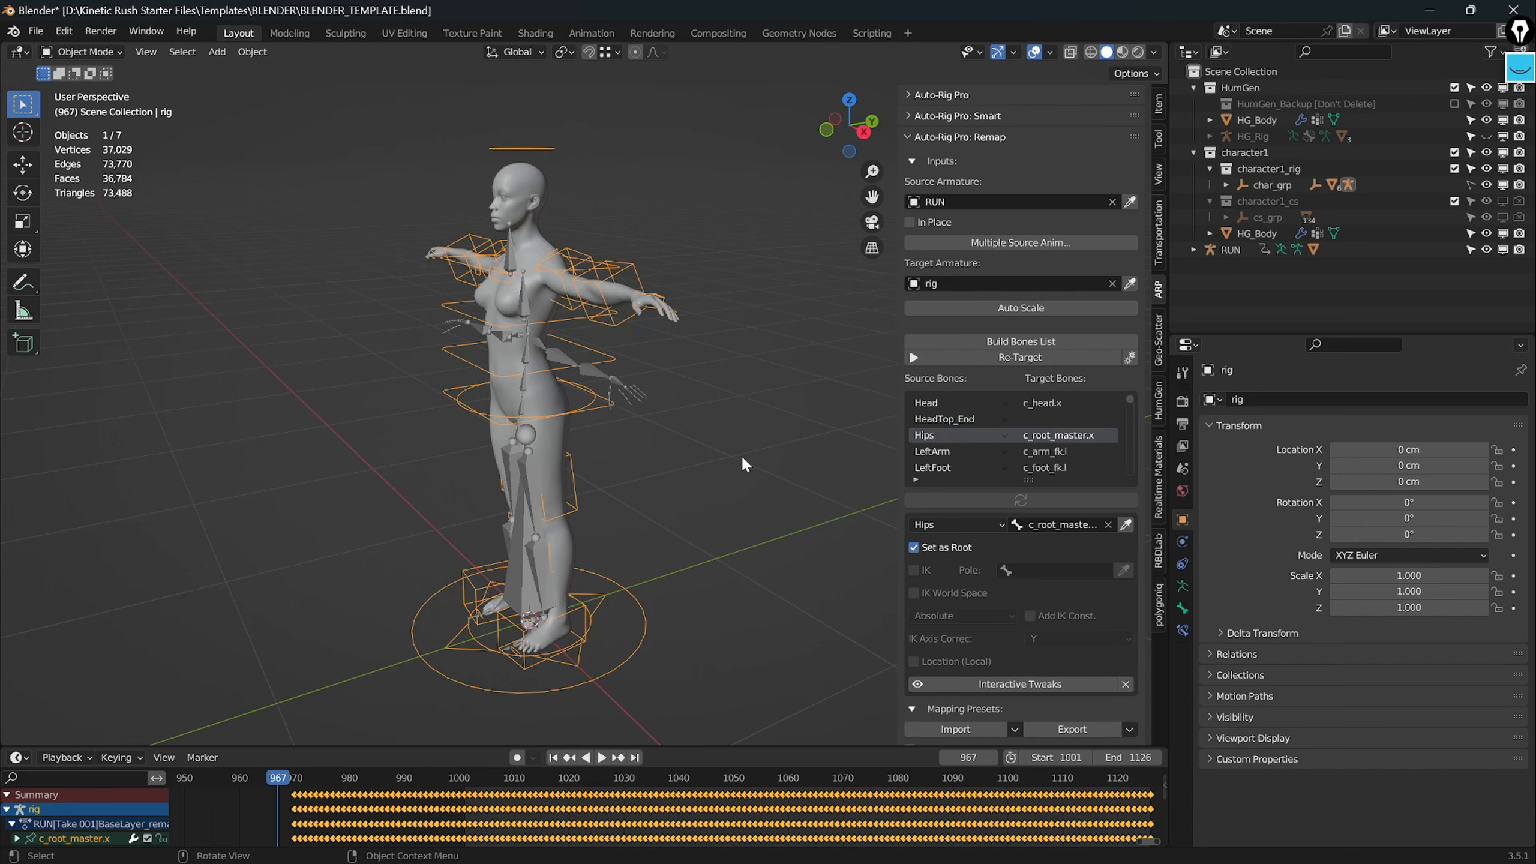
Step: Deselect the rig and play the retargeted animation from frame 967 to check the transition into the run
left_click(759, 432)
scroll(754, 432, "down", 2)
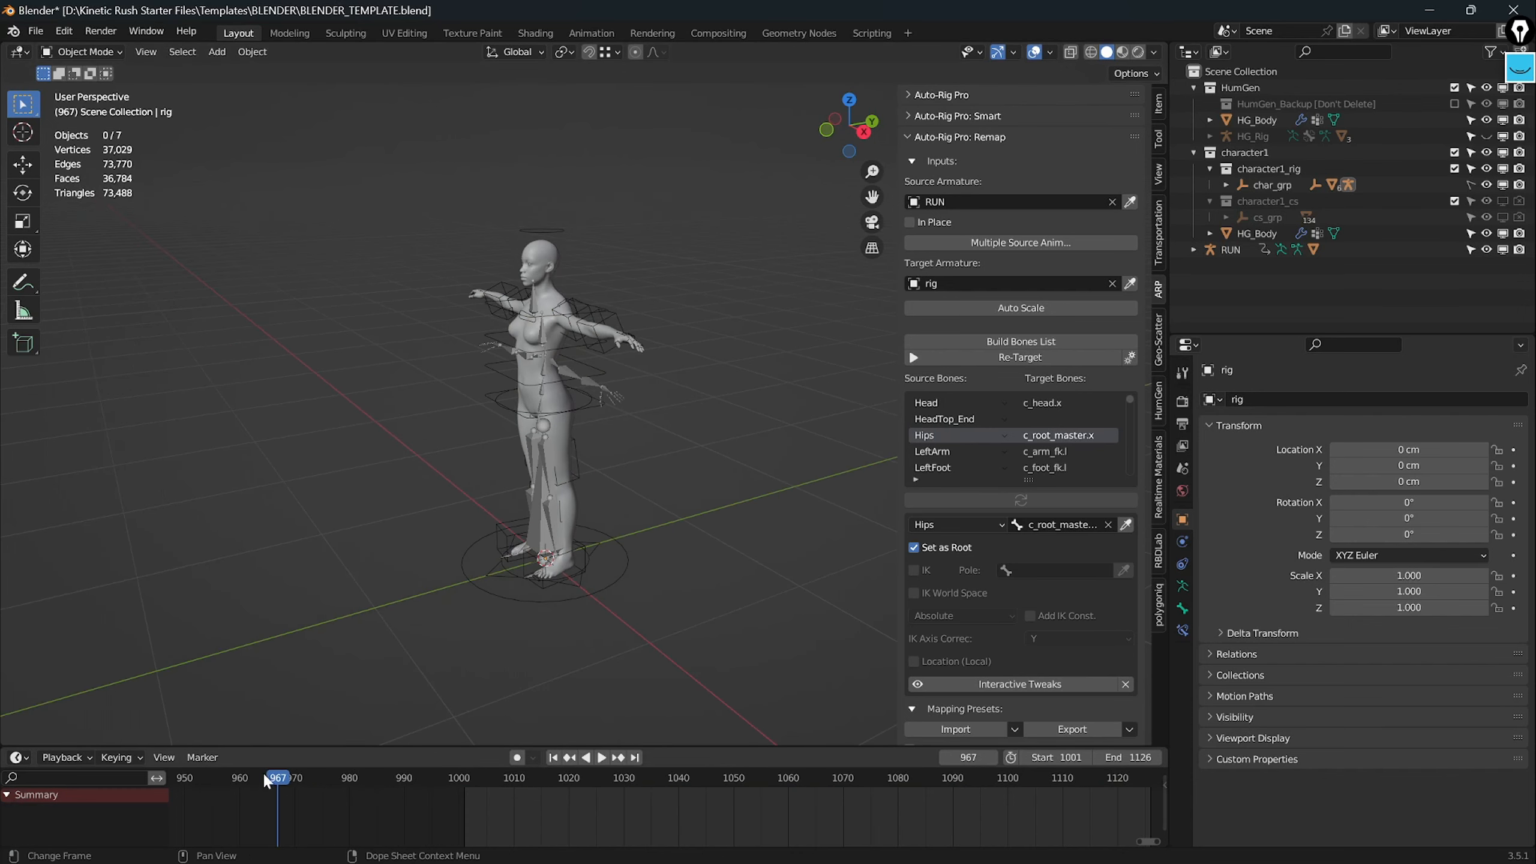
key("space")
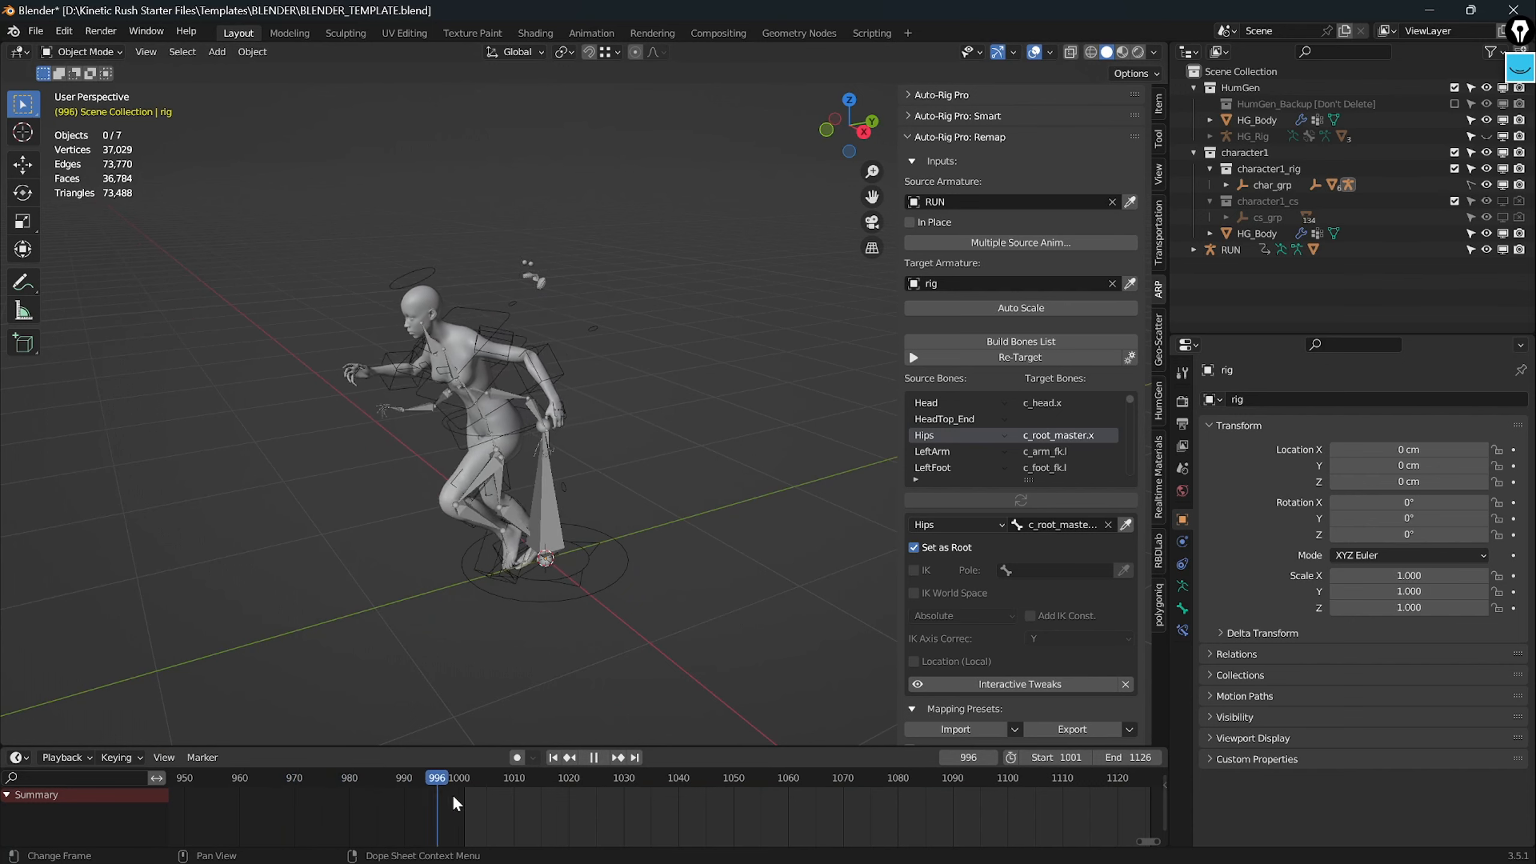
key("space")
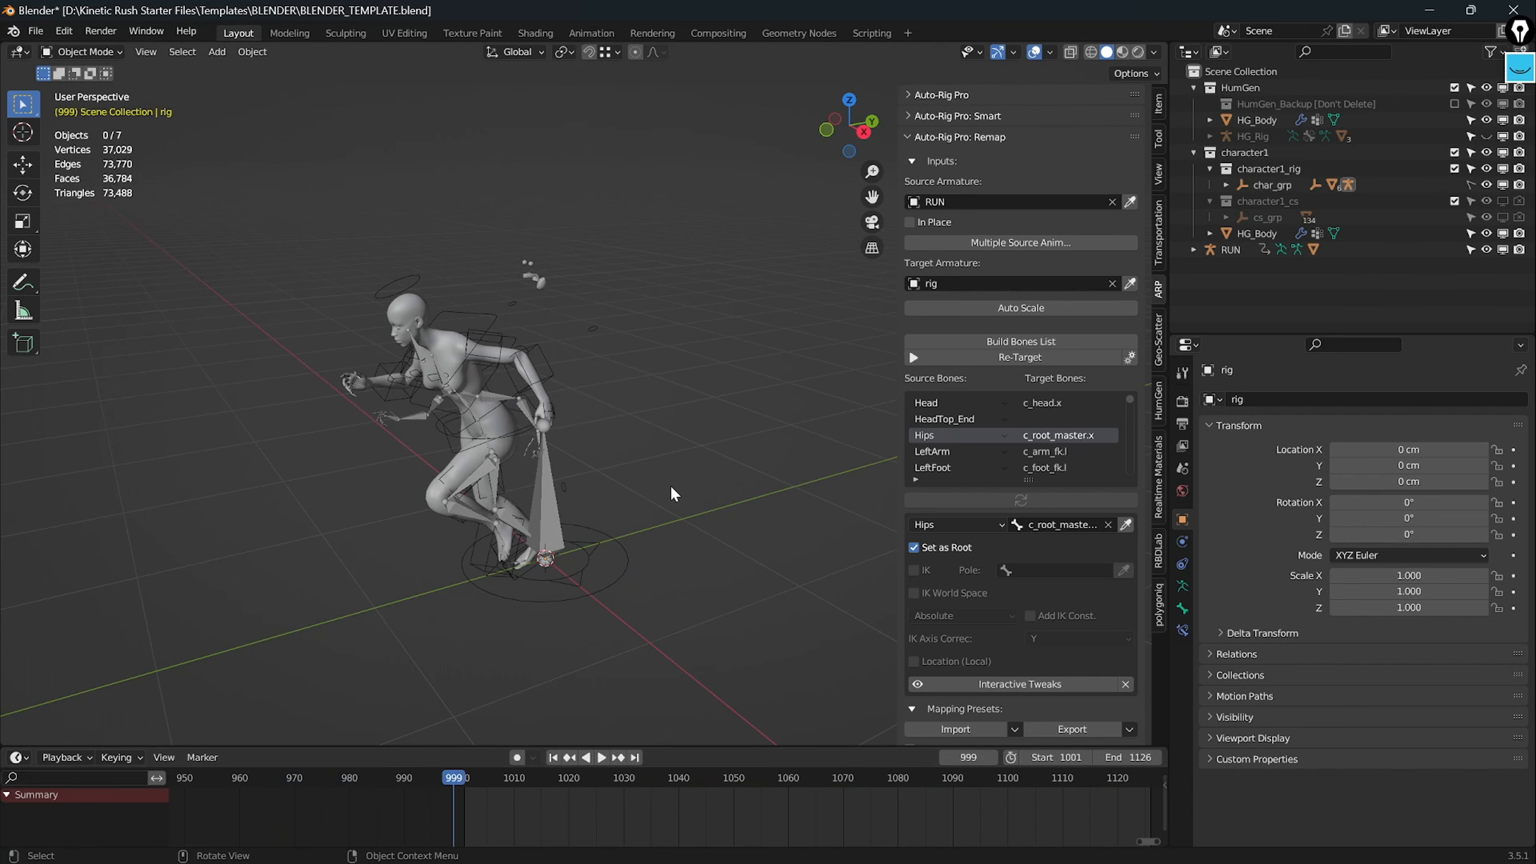
Step: Play the run animation in the right orthographic view with the sidebar hidden to check the character's forward motion
key("KP_3")
middle_click_drag(382, 458, 795, 520, "shift")
key("n")
scroll(664, 475, "down", 2)
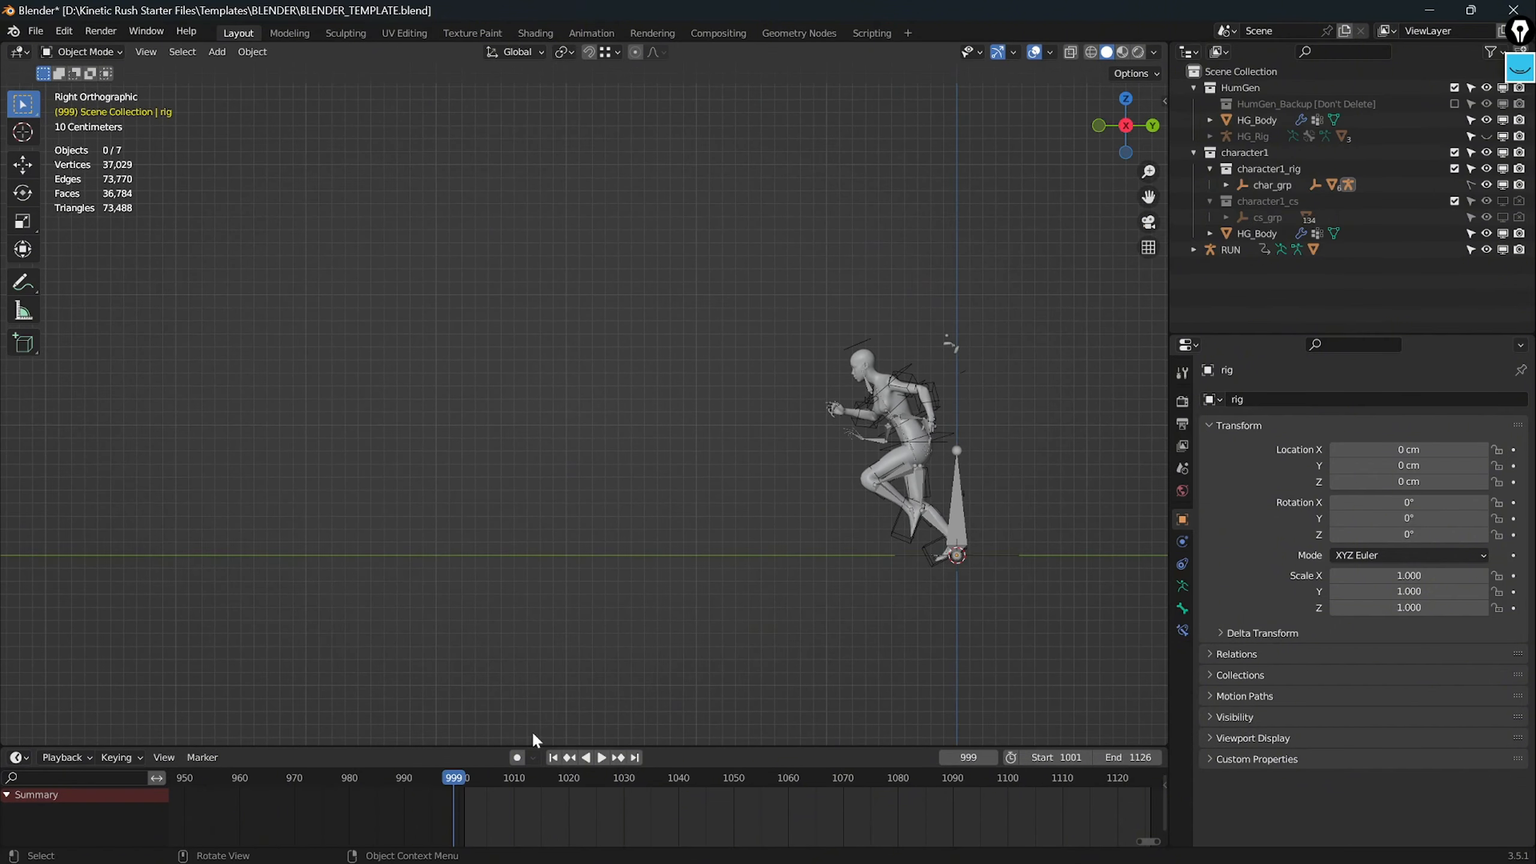
key("space")
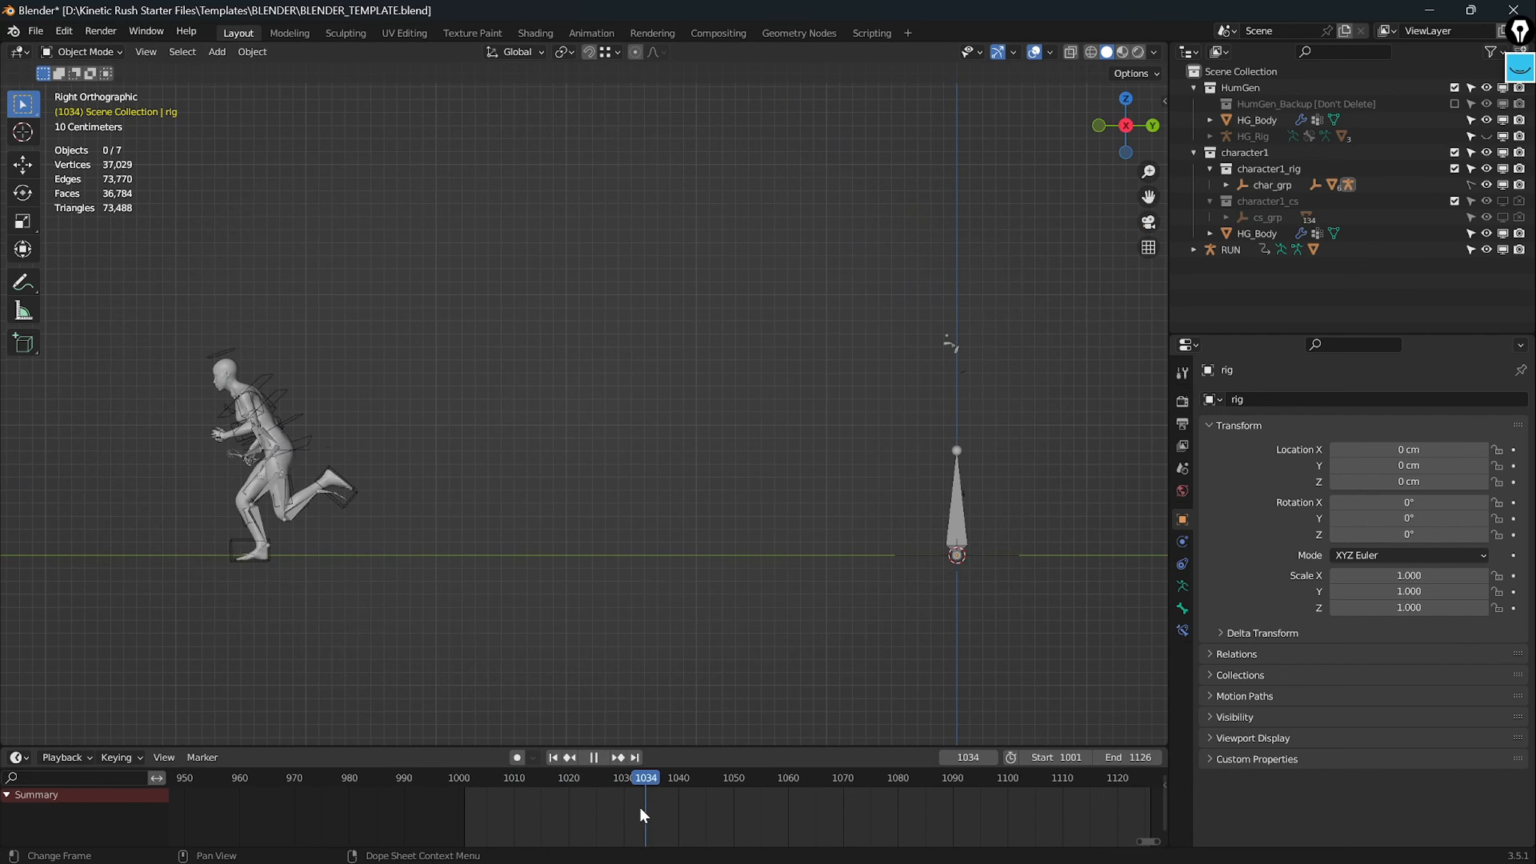
key("space")
Step: Scrub the run from frame 1020 to 1031 and inspect the running pose from the side and at an angle
left_click(569, 804)
middle_click_drag(530, 598, 720, 598, "shift")
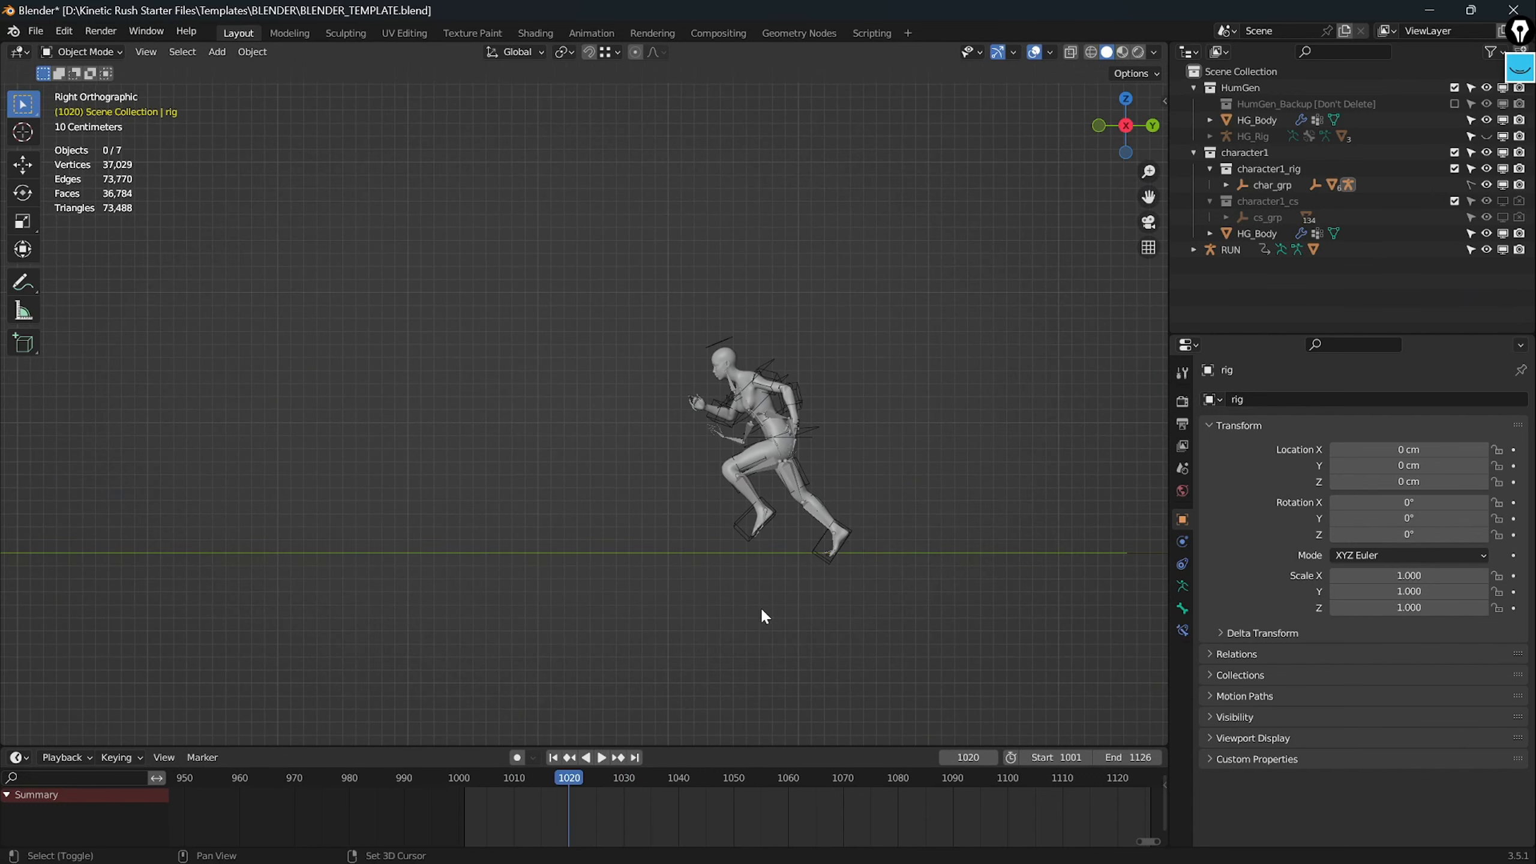
left_click_drag(568, 799, 632, 795)
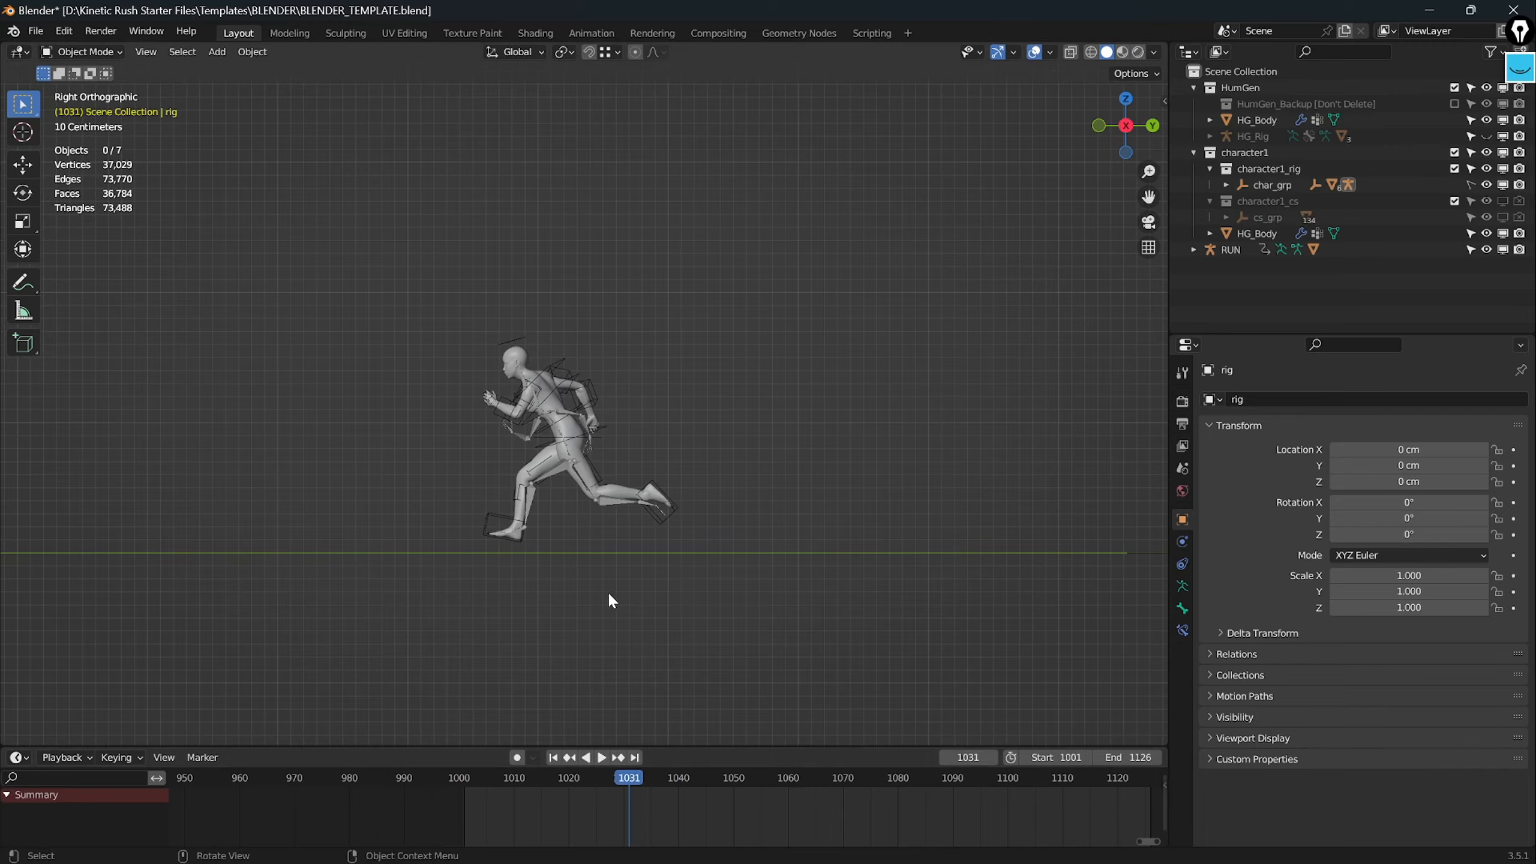
middle_click_drag(611, 600, 739, 597)
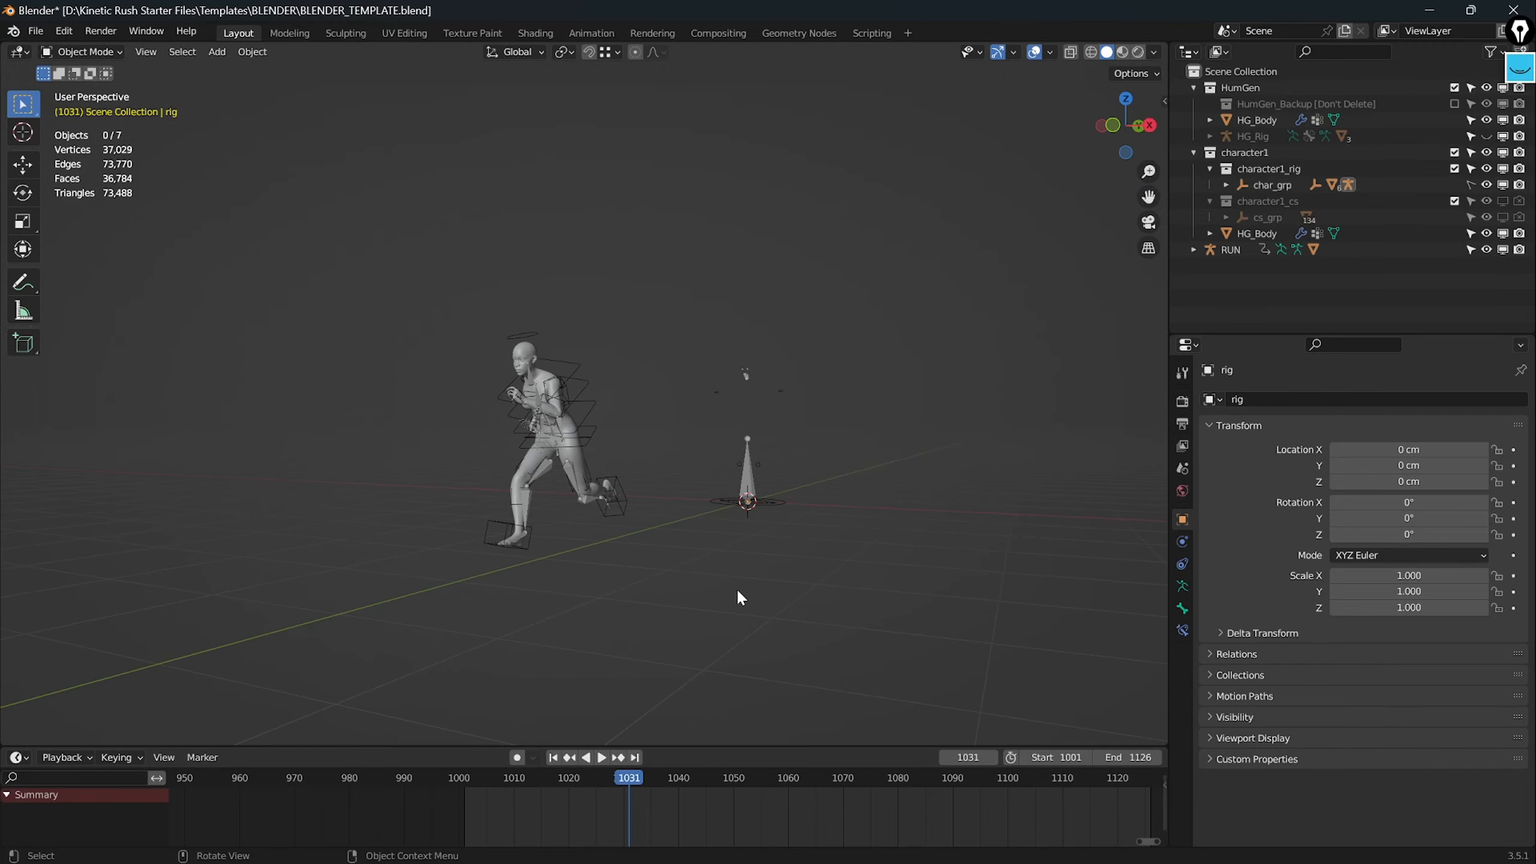